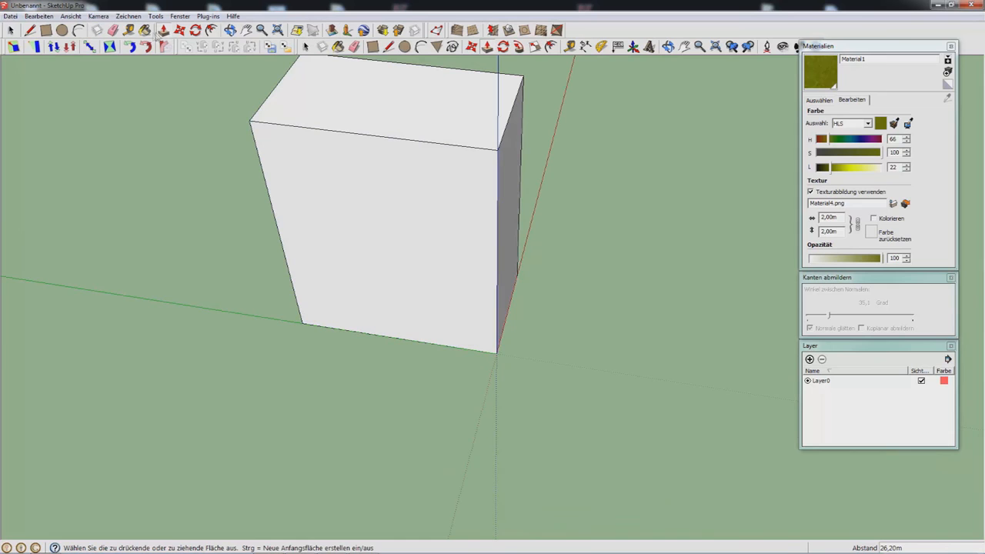
# Start the Paint Bucket and show the materials used in the model.
pyautogui.click(149, 33)
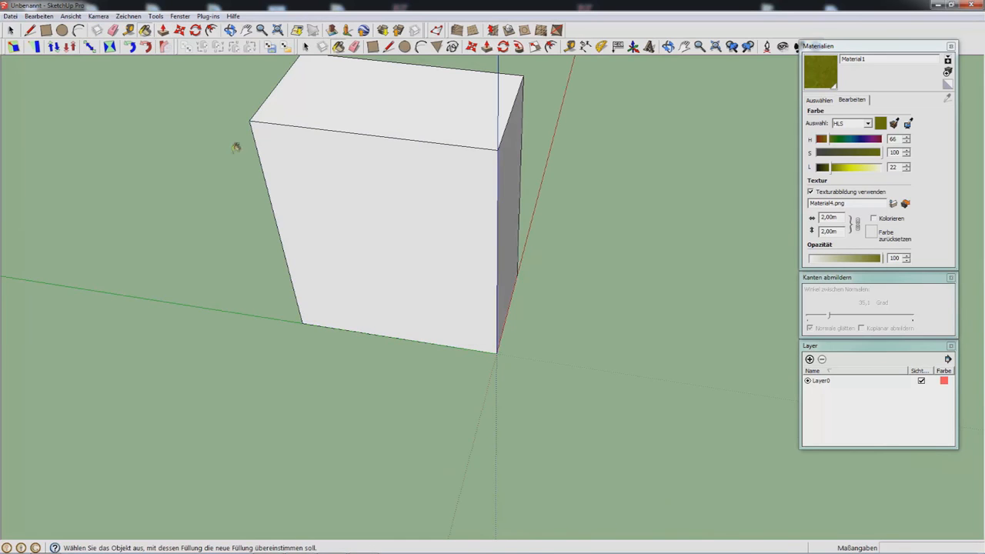
pyautogui.moveTo(287, 208)
pyautogui.mouseDown(button='middle')
pyautogui.moveTo(301, 226)
pyautogui.moveTo(462, 191)
pyautogui.moveTo(539, 211)
pyautogui.moveTo(769, 103)
pyautogui.mouseUp(button='middle')
pyautogui.click(821, 100)
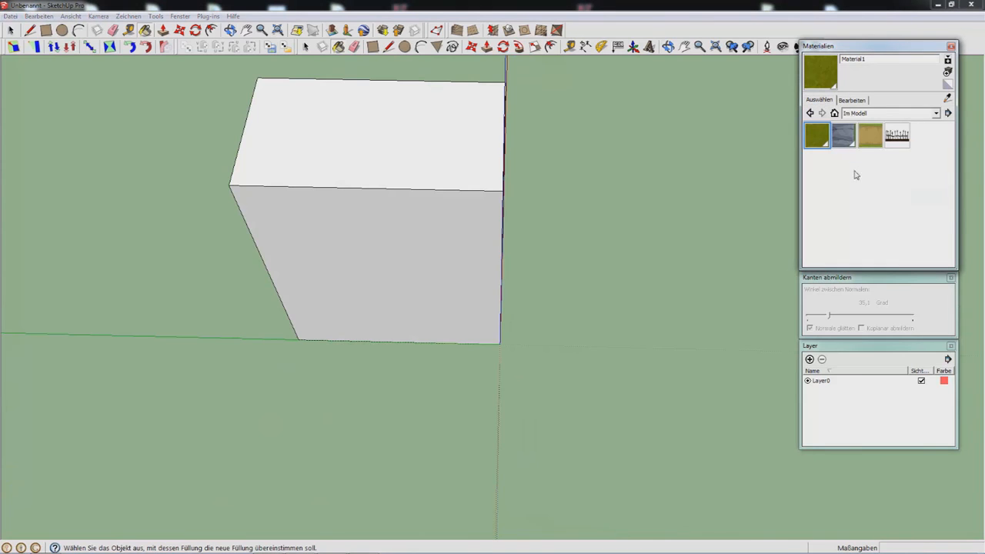
pyautogui.click(948, 73)
pyautogui.click(462, 242)
pyautogui.click(463, 242)
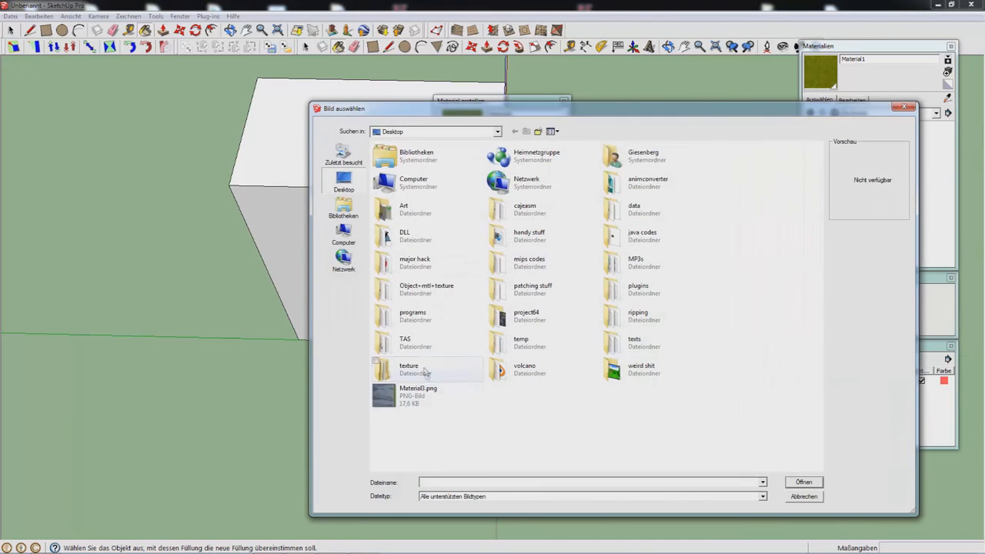
pyautogui.doubleClick(416, 370)
pyautogui.doubleClick(414, 222)
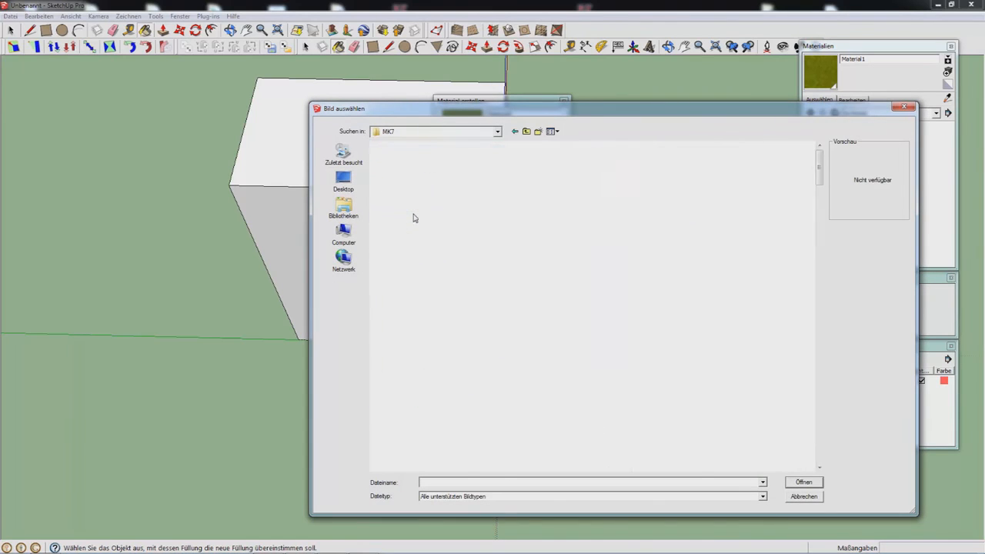
pyautogui.scroll(-15, 501, 223)
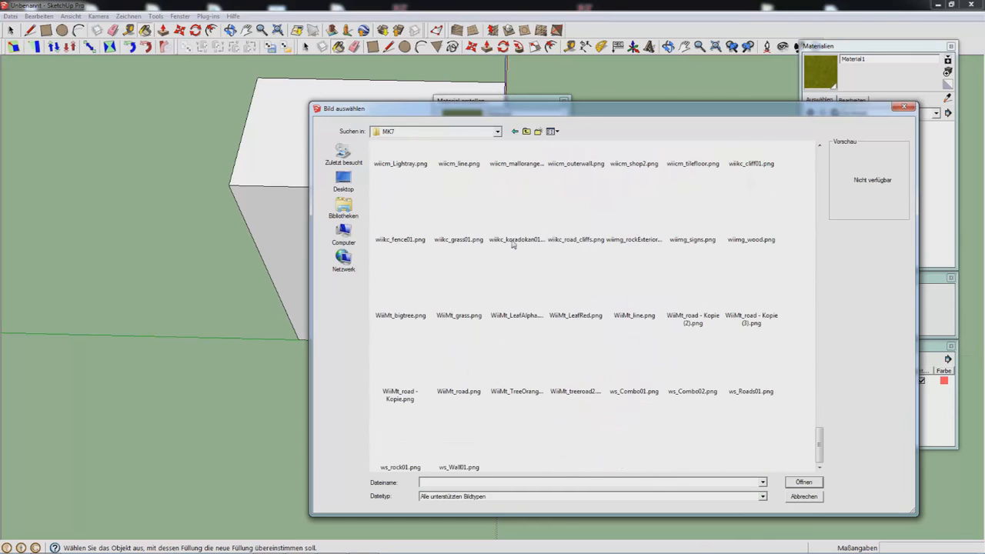
pyautogui.click(571, 240)
pyautogui.click(906, 104)
pyautogui.click(522, 324)
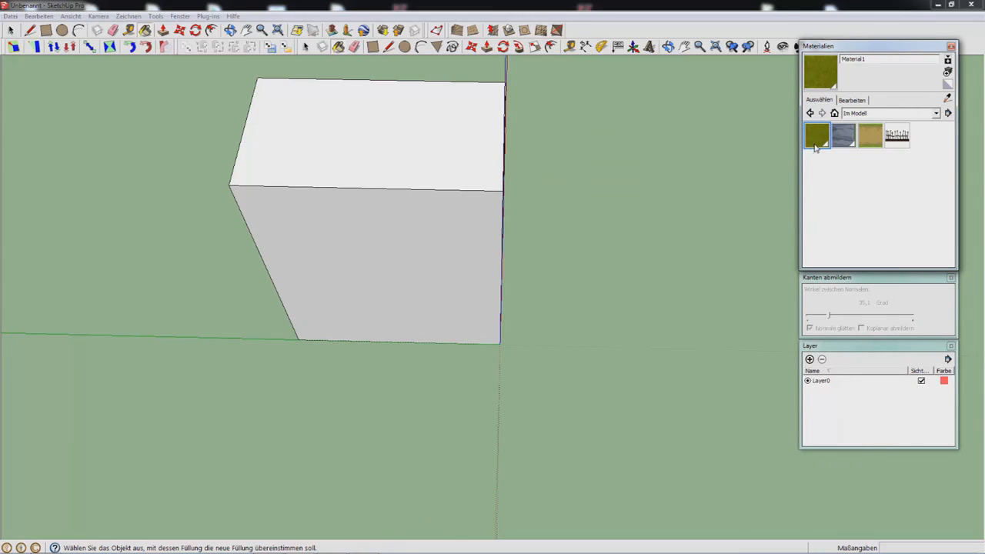
# Paint the box's top face with the grass texture Material1.
pyautogui.click(437, 136)
pyautogui.moveTo(436, 158)
pyautogui.mouseDown(button='middle')
pyautogui.moveTo(418, 266)
pyautogui.moveTo(365, 146)
pyautogui.mouseUp(button='middle')
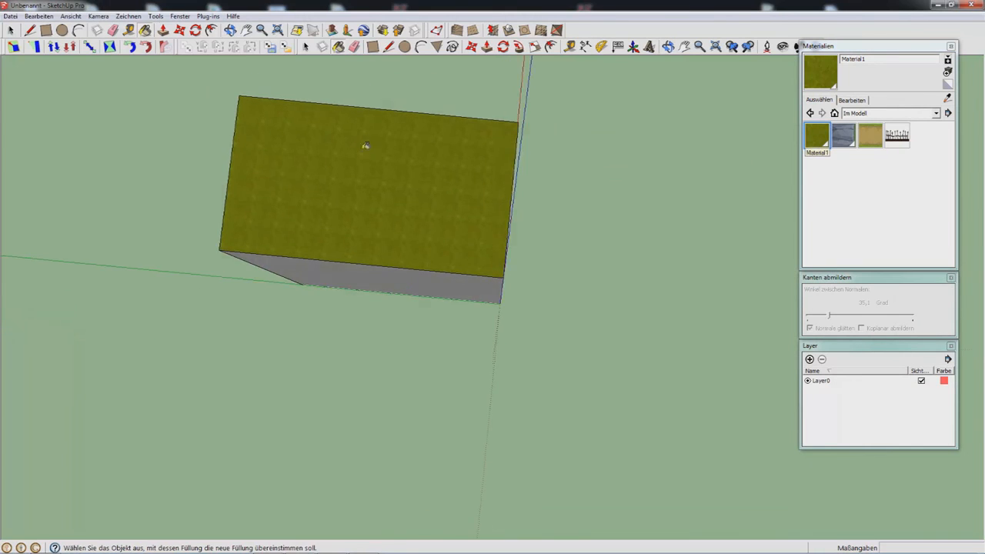
pyautogui.scroll(5, 479, 291)
pyautogui.moveTo(480, 291); pyautogui.dragTo(469, 124, button='middle')
pyautogui.scroll(-3, 477, 247)
pyautogui.scroll(1, 485, 262)
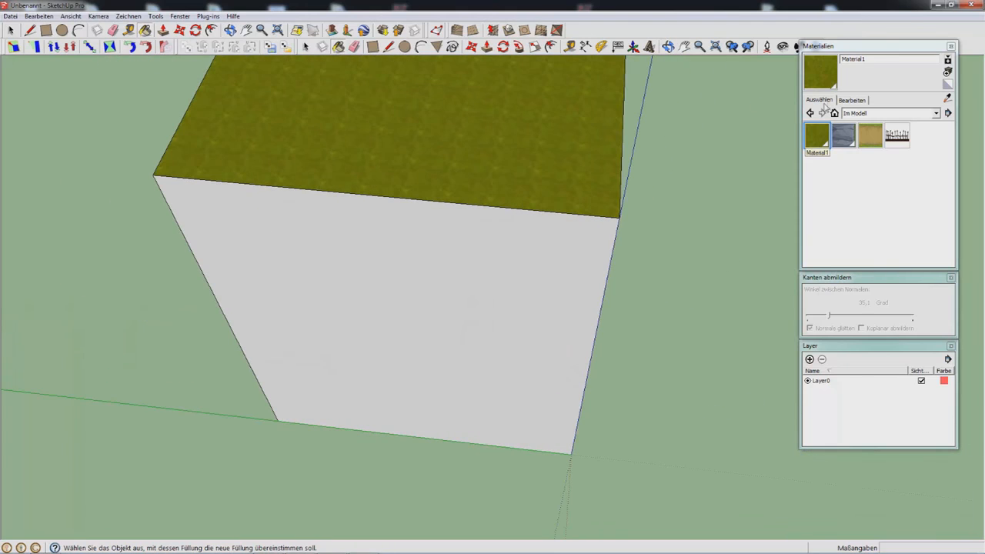
# Set the texture size of the grass material Material1 to 4 m.
pyautogui.click(850, 101)
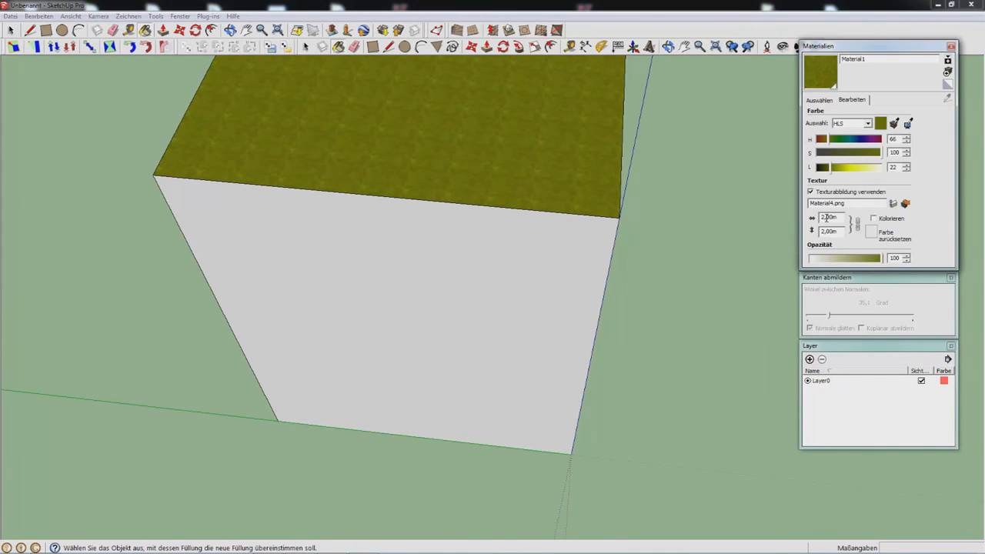
pyautogui.click(821, 100)
pyautogui.click(852, 100)
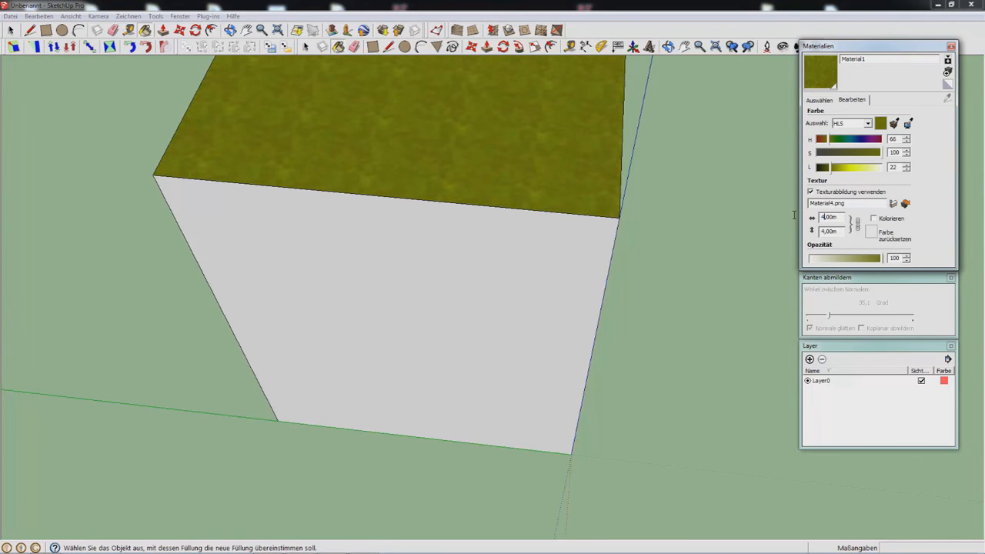
pyautogui.scroll(-2, 530, 297)
pyautogui.moveTo(493, 262); pyautogui.dragTo(532, 250, button='middle')
pyautogui.scroll(2, 530, 296)
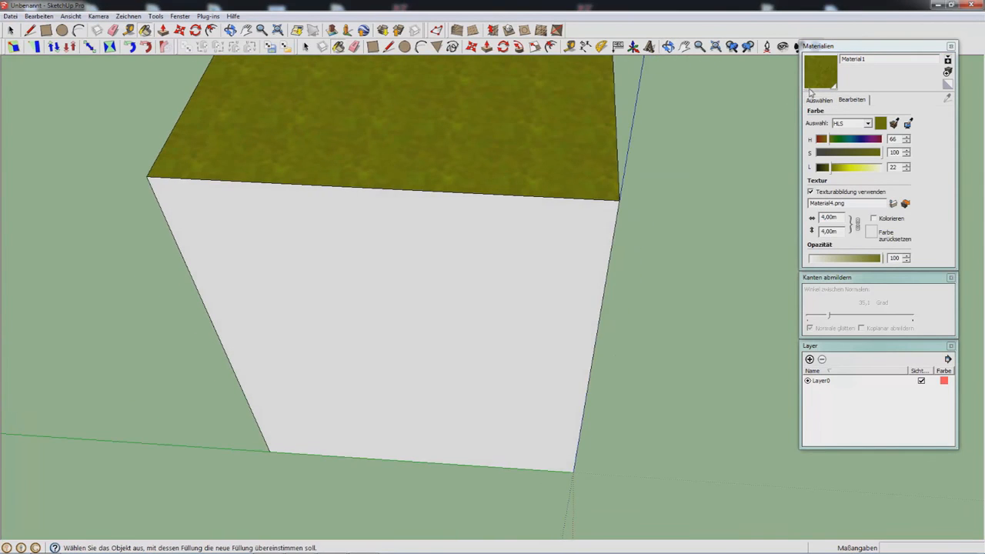
# Paint the box's front face with the grey rock texture Material2.
pyautogui.click(818, 101)
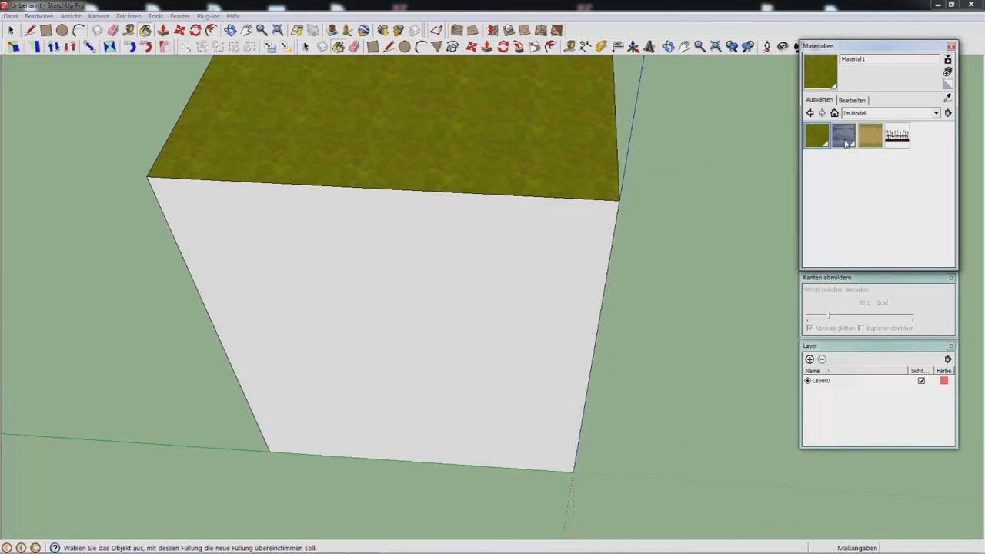
pyautogui.click(451, 255)
pyautogui.scroll(-3, 445, 269)
pyautogui.scroll(3, 434, 105)
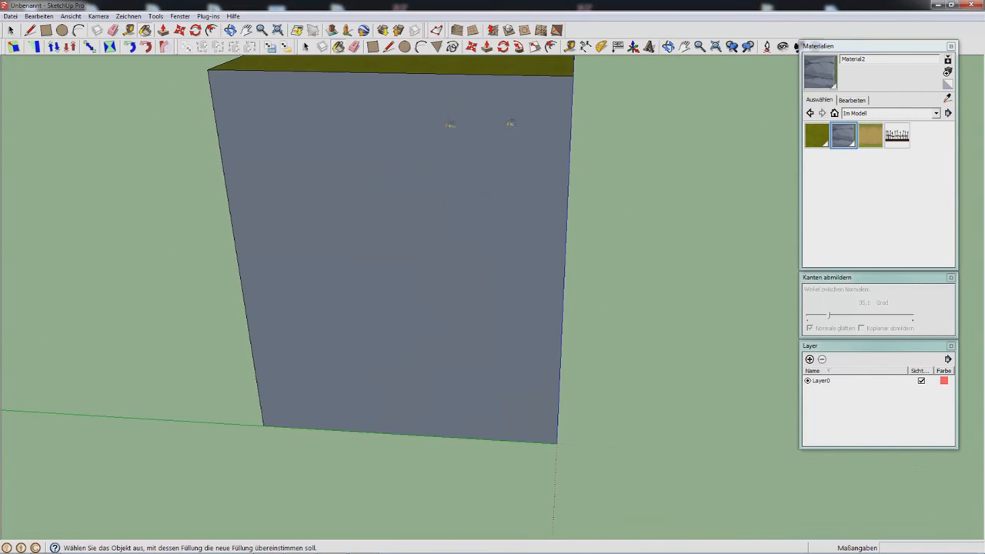
# Try a 5 m texture size for the rock material Material2 and settle on 8 m.
pyautogui.click(851, 100)
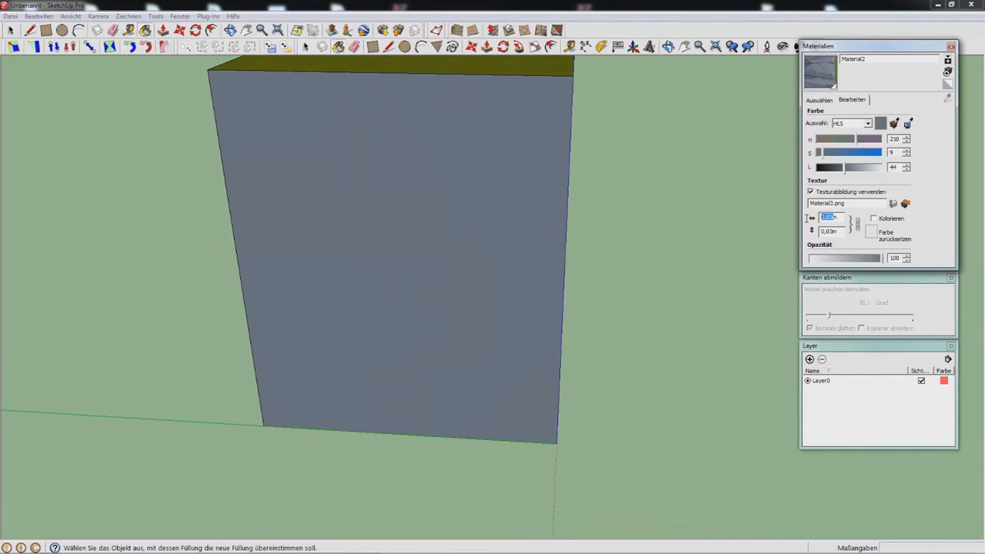
pyautogui.write('5m')
pyautogui.press('Return')
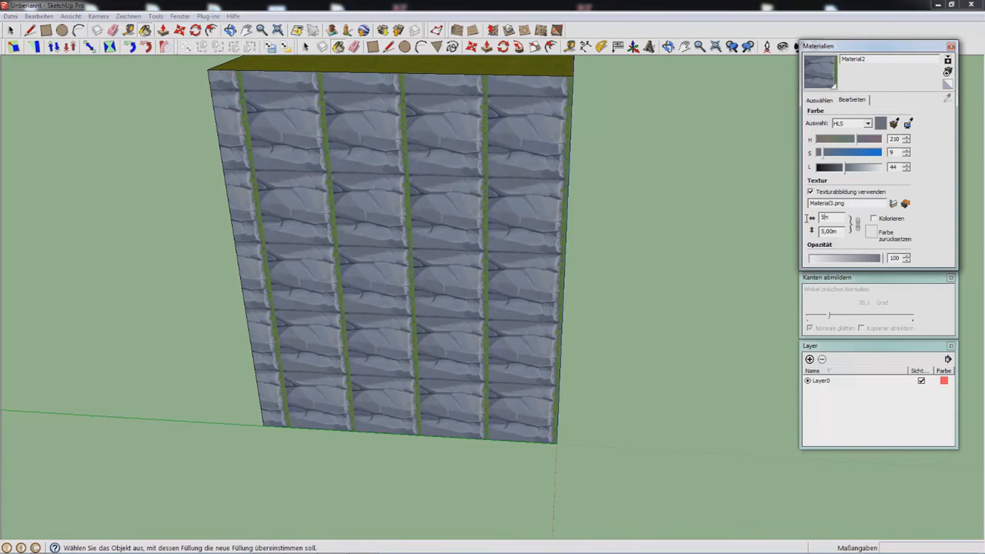
pyautogui.write('8m')
pyautogui.press('Return')
pyautogui.moveTo(442, 206); pyautogui.dragTo(407, 169, button='middle')
pyautogui.scroll(-2, 504, 178)
pyautogui.scroll(2, 467, 167)
pyautogui.scroll(-1, 467, 183)
pyautogui.scroll(1, 408, 168)
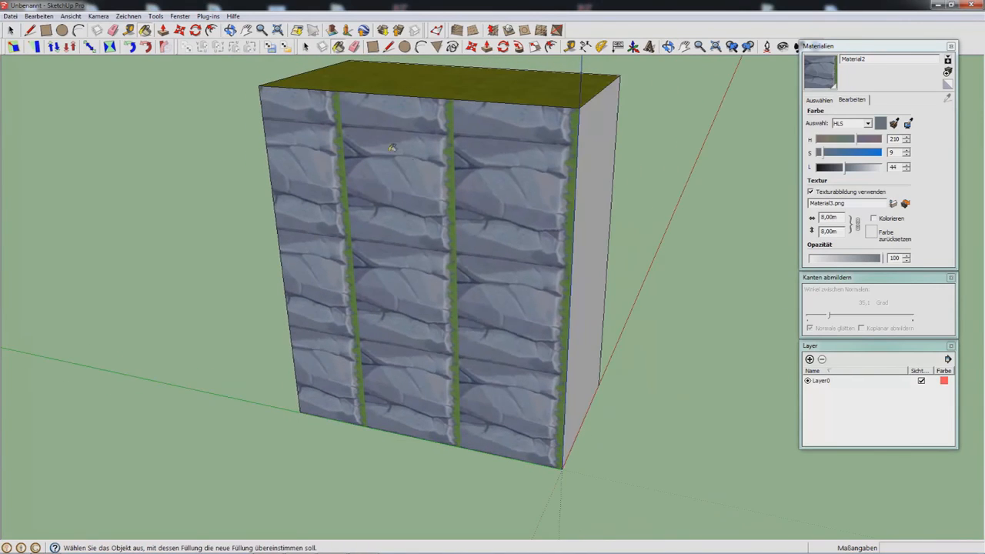
# Reposition the front face's rock texture, rotating it a quarter turn so its grass strip runs along the face's upper edge.
pyautogui.rightClick(407, 168)
pyautogui.moveTo(519, 310)
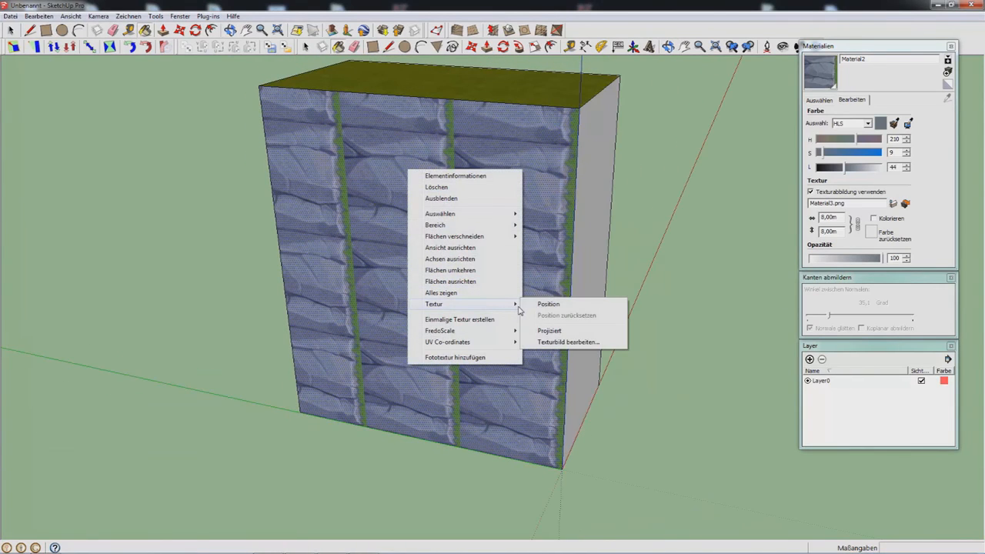
pyautogui.rightClick(411, 128)
pyautogui.moveTo(515, 263)
pyautogui.click(554, 264)
pyautogui.moveTo(451, 220); pyautogui.dragTo(529, 196, button='middle')
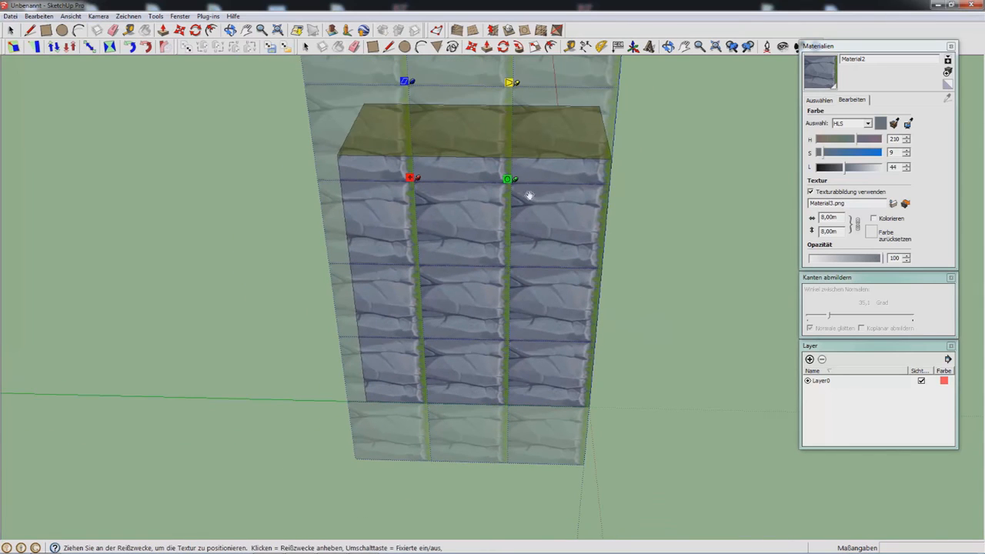
pyautogui.scroll(-2, 543, 279)
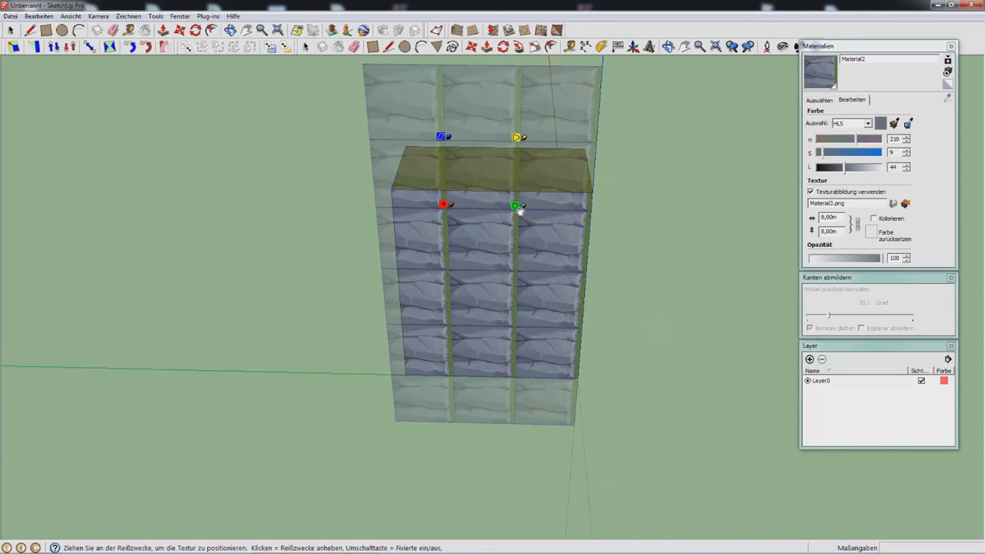
pyautogui.moveTo(522, 207); pyautogui.dragTo(445, 102)
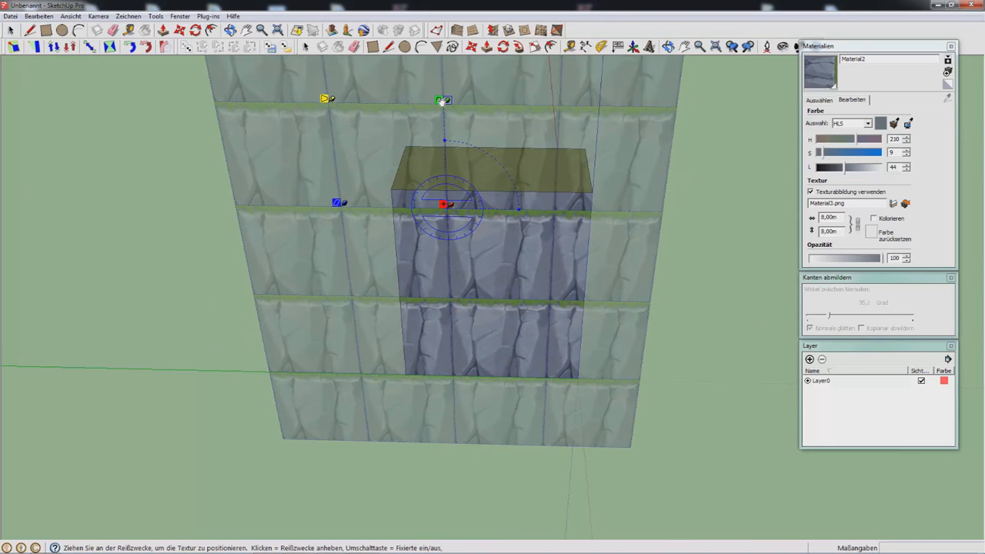
pyautogui.moveTo(492, 306); pyautogui.dragTo(515, 269, button='middle')
pyautogui.scroll(2, 493, 204)
pyautogui.rightClick(526, 256)
pyautogui.click(549, 263)
# Paint the adjacent white side face with the rotated rock texture sampled from the front face.
pyautogui.moveTo(537, 262); pyautogui.dragTo(426, 209, button='middle')
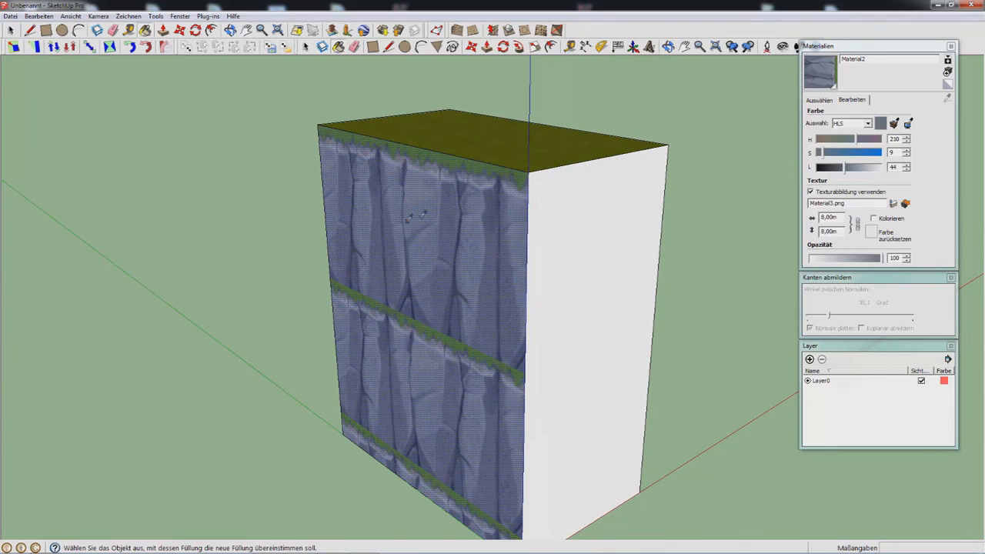
pyautogui.click(568, 176)
pyautogui.scroll(2, 567, 176)
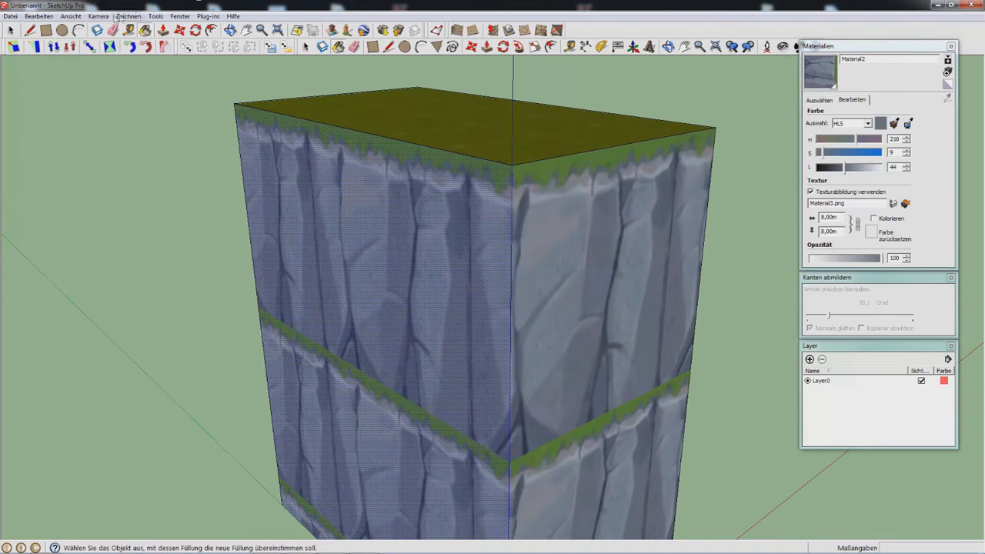
# Turn off the display of the model's edges.
pyautogui.click(71, 17)
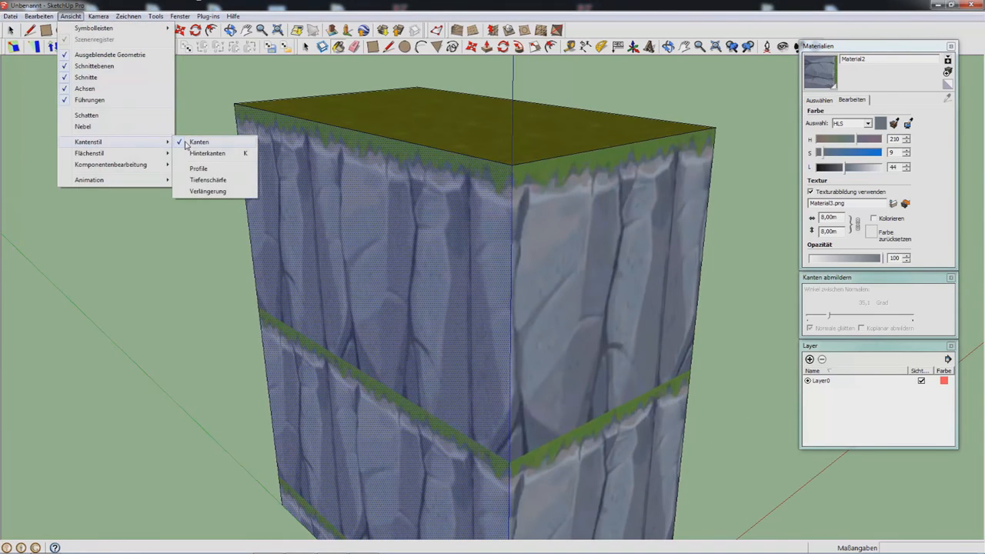
pyautogui.click(190, 143)
pyautogui.press('space')
pyautogui.scroll(3, 545, 187)
pyautogui.scroll(2, 508, 185)
# Select the whole box and move it sideways, clear of the blue axis.
pyautogui.tripleClick(513, 180)
pyautogui.press('m')
pyautogui.click(562, 193)
pyautogui.click(418, 191)
pyautogui.press('space')
pyautogui.click(847, 462)
pyautogui.scroll(2, 260, 144)
pyautogui.moveTo(259, 143); pyautogui.dragTo(301, 133, button='middle')
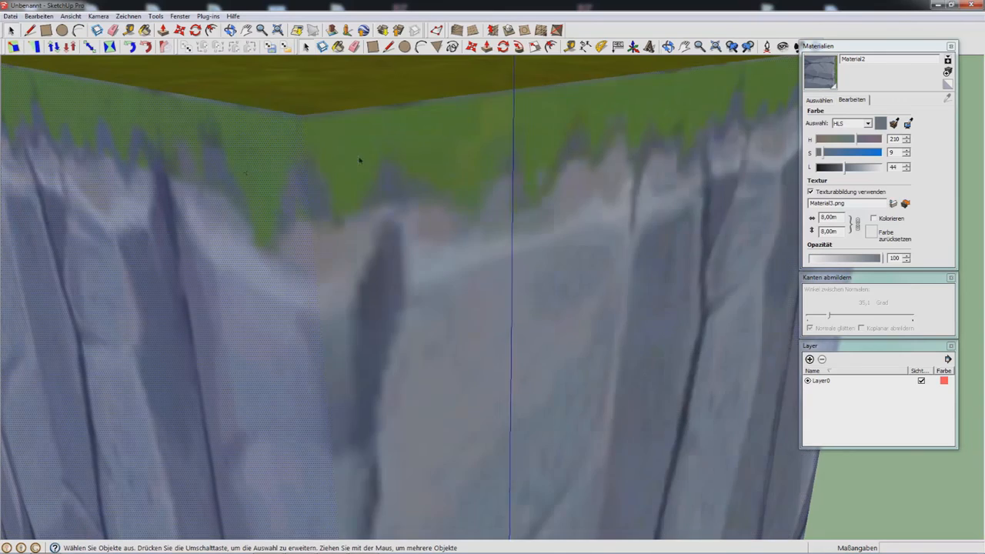
# Continue painting the box's remaining untextured side faces with the rotated rock texture.
pyautogui.scroll(-5, 360, 160)
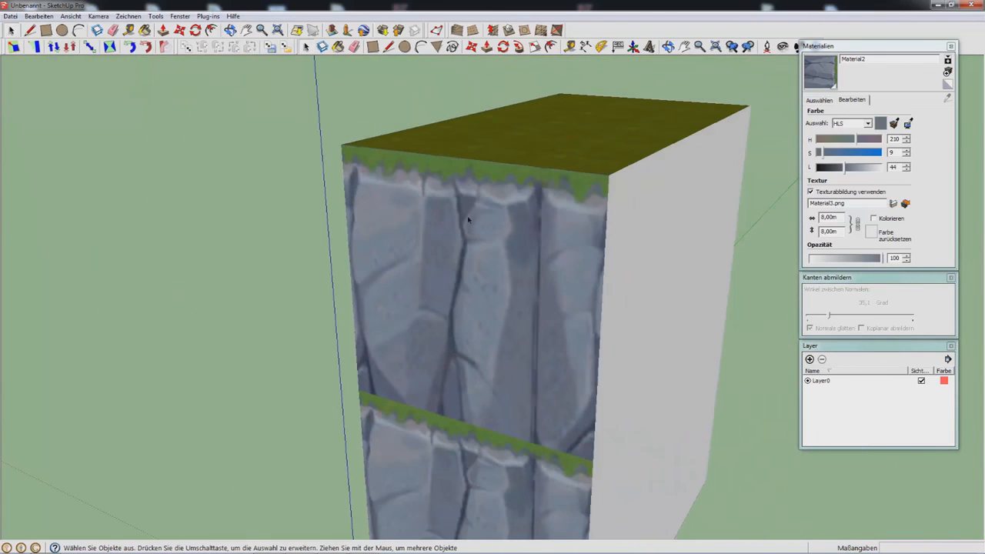
pyautogui.moveTo(469, 221); pyautogui.dragTo(100, 201, button='middle')
pyautogui.click(426, 151)
pyautogui.moveTo(427, 151); pyautogui.dragTo(154, 164, button='middle')
pyautogui.scroll(1, 250, 116)
pyautogui.scroll(1, 420, 132)
pyautogui.moveTo(419, 132); pyautogui.dragTo(231, 135, button='middle')
pyautogui.scroll(2, 678, 88)
pyautogui.press('space')
# Examine the rock texture's seams where the side faces meet at the box's corners.
pyautogui.moveTo(357, 180); pyautogui.dragTo(522, 121, button='middle')
pyautogui.scroll(-2, 535, 216)
pyautogui.moveTo(534, 216)
pyautogui.mouseDown(button='middle')
pyautogui.moveTo(590, 160)
pyautogui.moveTo(189, 241)
pyautogui.moveTo(55, 175)
pyautogui.moveTo(19, 177)
pyautogui.mouseUp(button='middle')
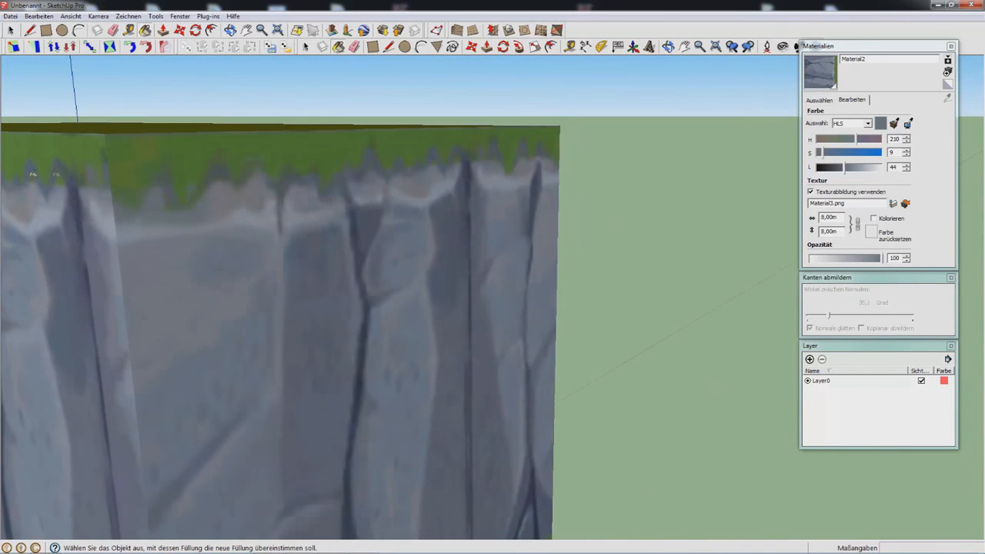
pyautogui.scroll(-5, 360, 211)
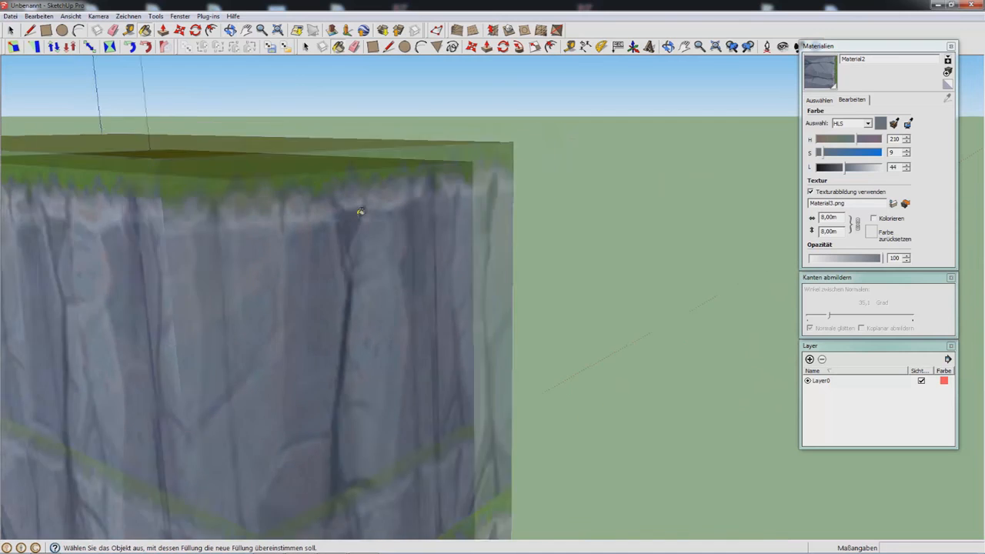
pyautogui.moveTo(365, 213); pyautogui.dragTo(188, 195, button='middle')
pyautogui.scroll(3, 421, 215)
pyautogui.moveTo(508, 229); pyautogui.dragTo(335, 237, button='middle')
pyautogui.press('space')
# Select the textured side face and turn the display of edges back on.
pyautogui.click(269, 273)
pyautogui.moveTo(260, 263); pyautogui.dragTo(390, 268, button='middle')
pyautogui.scroll(-3, 437, 284)
pyautogui.scroll(2, 454, 295)
pyautogui.moveTo(215, 105); pyautogui.dragTo(231, 60, button='middle')
pyautogui.click(70, 16)
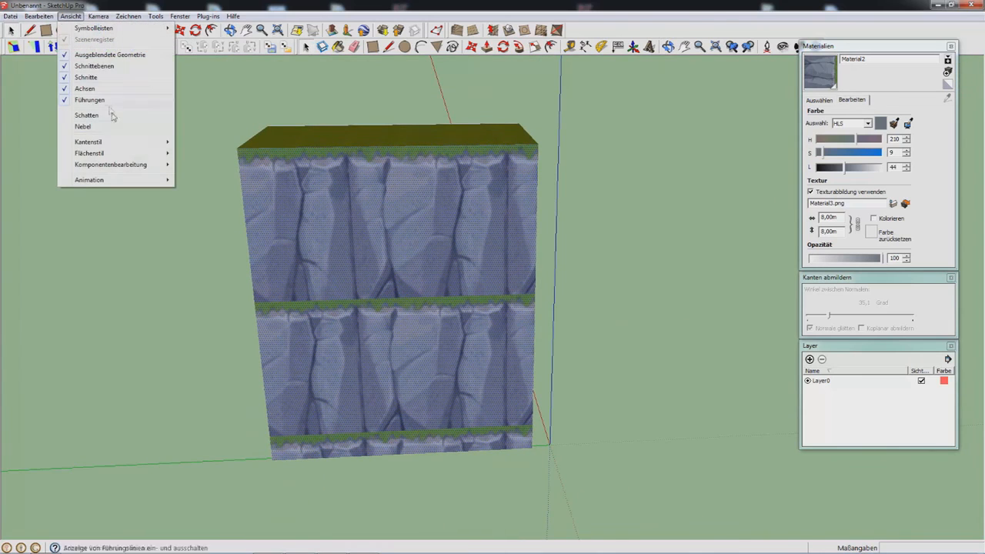
pyautogui.moveTo(147, 145)
pyautogui.click(197, 144)
# Split the selected rock face with a roughly horizontal line from edge to edge, just above its middle grass strip.
pyautogui.moveTo(514, 368); pyautogui.dragTo(519, 320, button='middle')
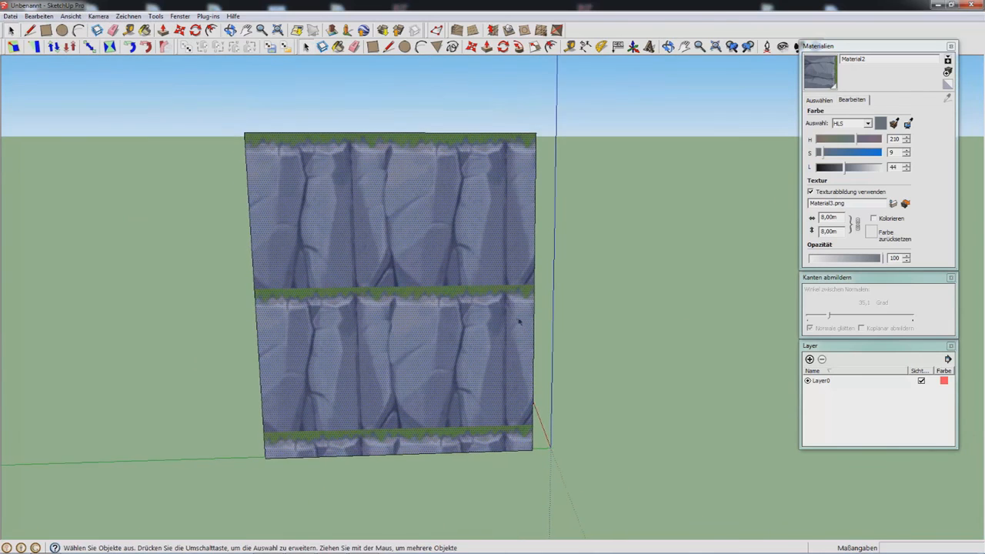
pyautogui.scroll(1, 519, 317)
pyautogui.press('l')
pyautogui.click(540, 270)
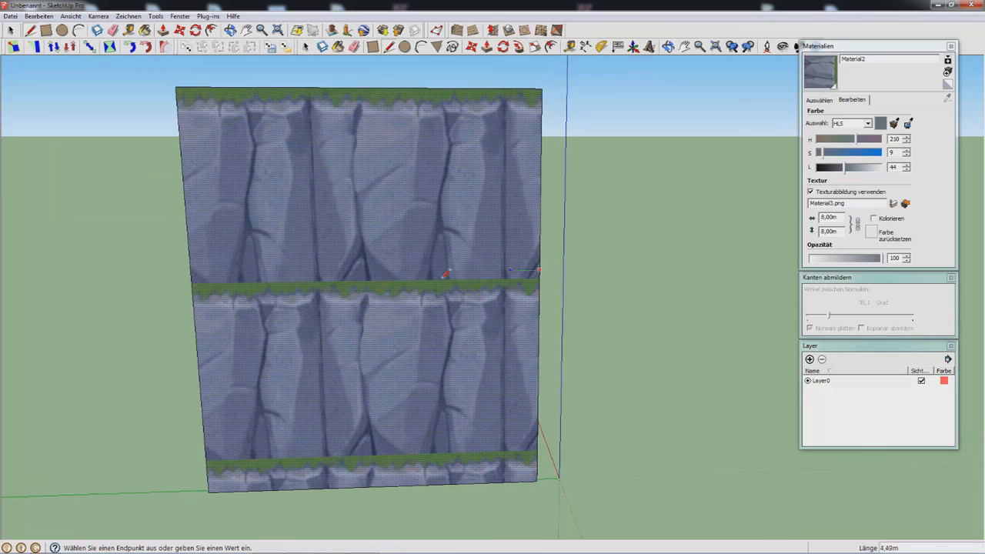
pyautogui.click(193, 273)
pyautogui.press('space')
# Start positioning the rock texture on the lower half of the split face and place its move pin on the dividing line.
pyautogui.rightClick(323, 299)
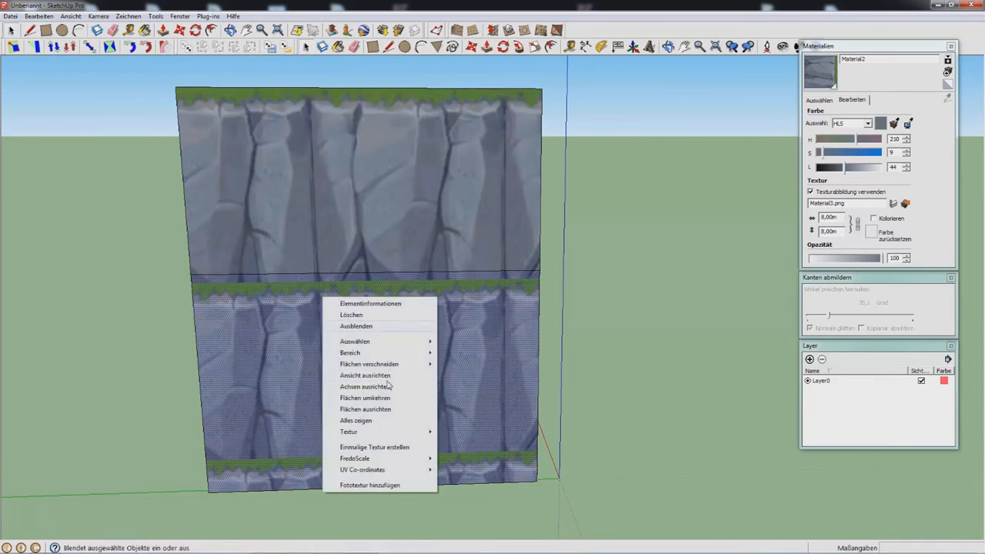
pyautogui.moveTo(422, 434)
pyautogui.click(458, 432)
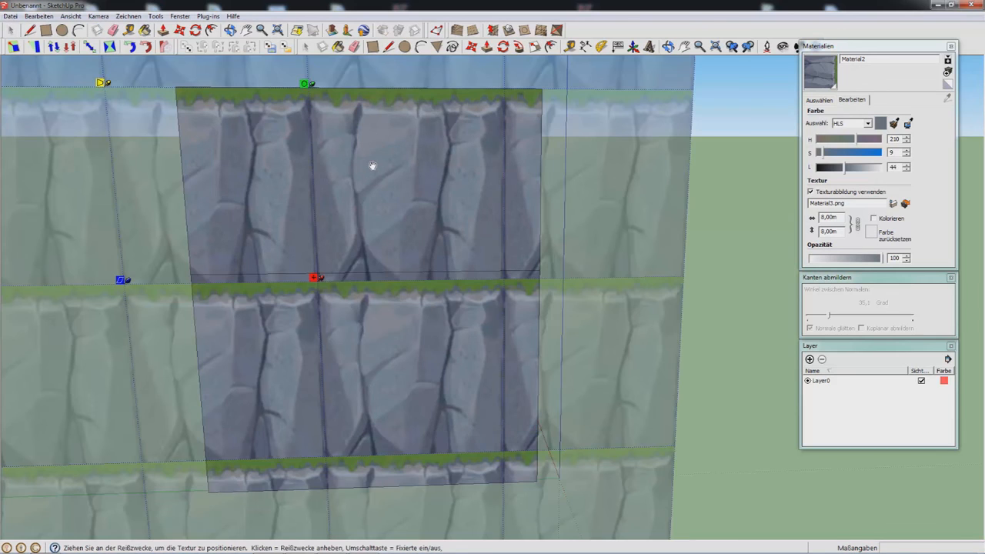
pyautogui.scroll(1, 322, 235)
pyautogui.scroll(1, 297, 216)
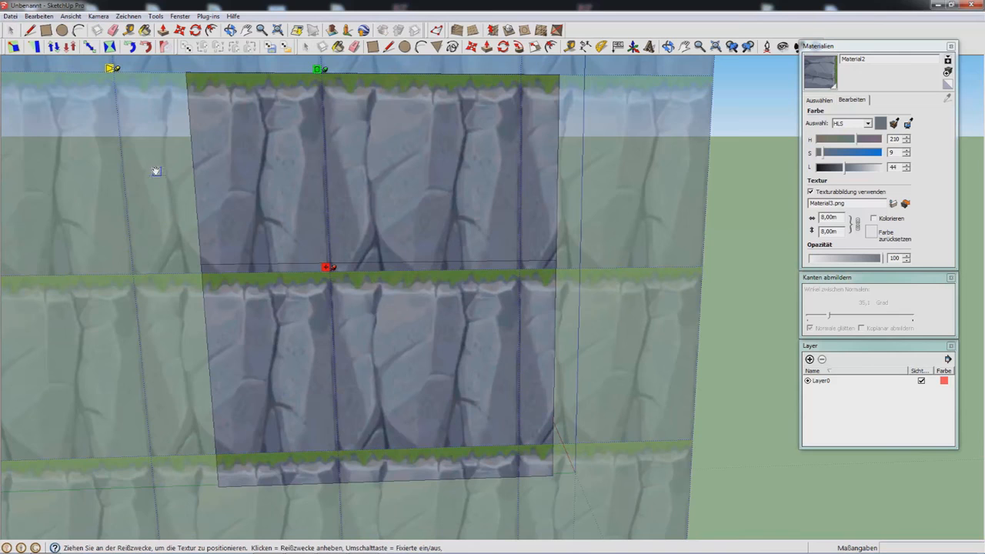
pyautogui.scroll(12, 316, 253)
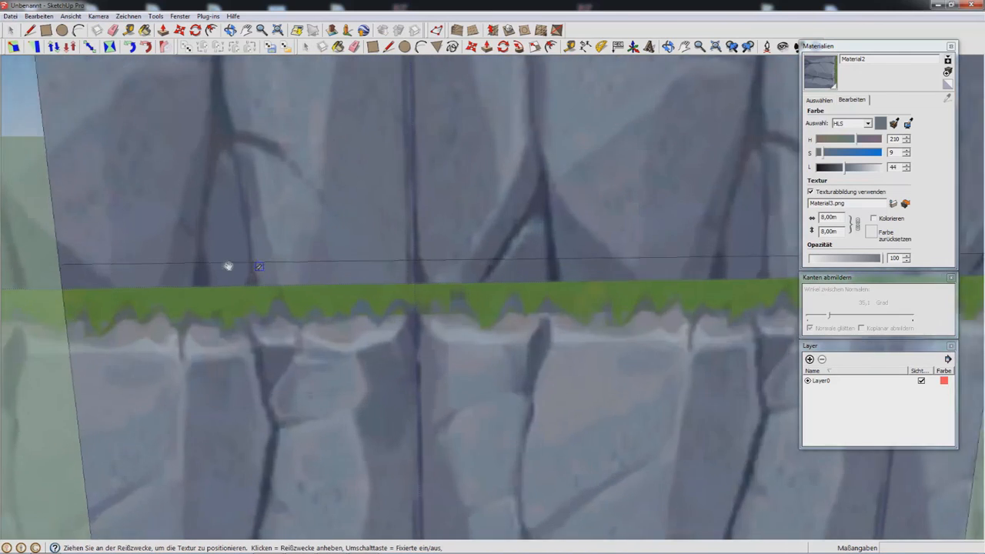
pyautogui.scroll(12, 216, 260)
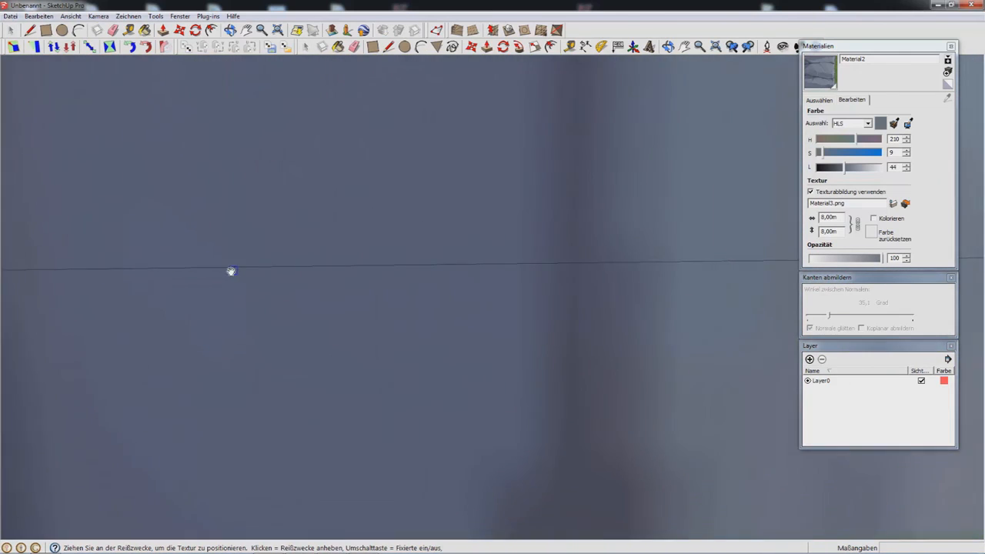
pyautogui.scroll(3, 237, 269)
pyautogui.scroll(4, 250, 262)
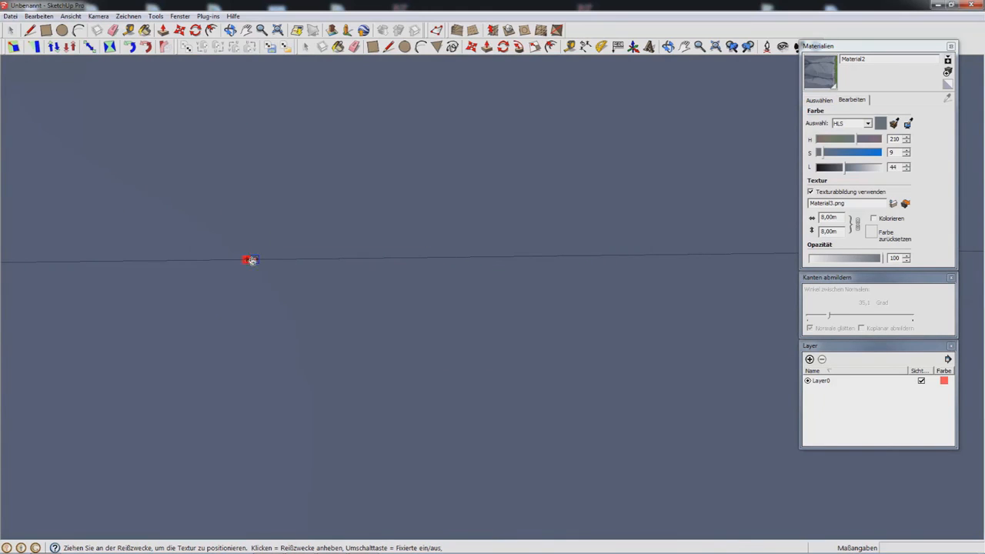
pyautogui.moveTo(257, 266); pyautogui.dragTo(253, 259)
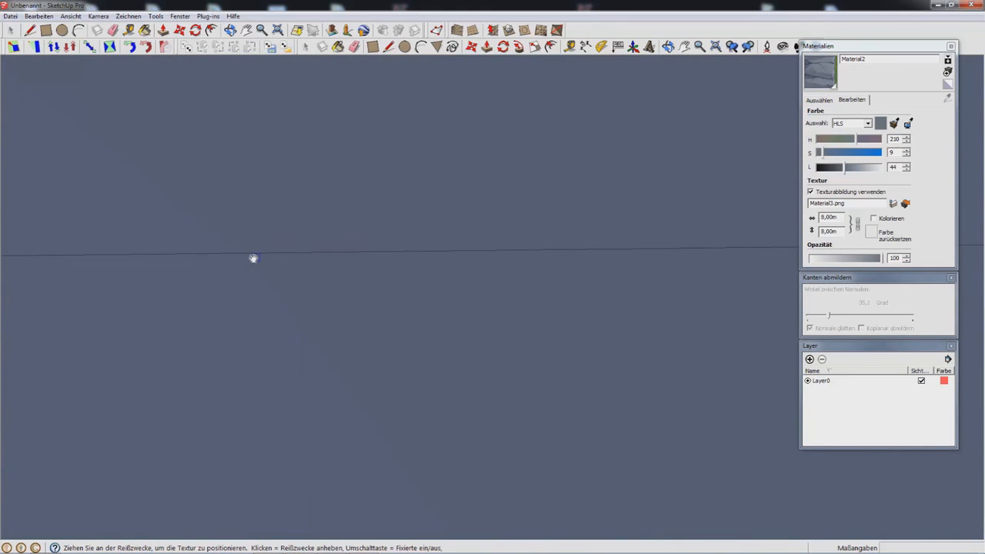
# Refine the placement of the texture's move pin so it sits exactly on the dividing line.
pyautogui.keyDown('shift'); pyautogui.moveTo(252, 255); pyautogui.dragTo(266, 264, button='middle'); pyautogui.keyUp('shift')
pyautogui.scroll(6, 281, 273)
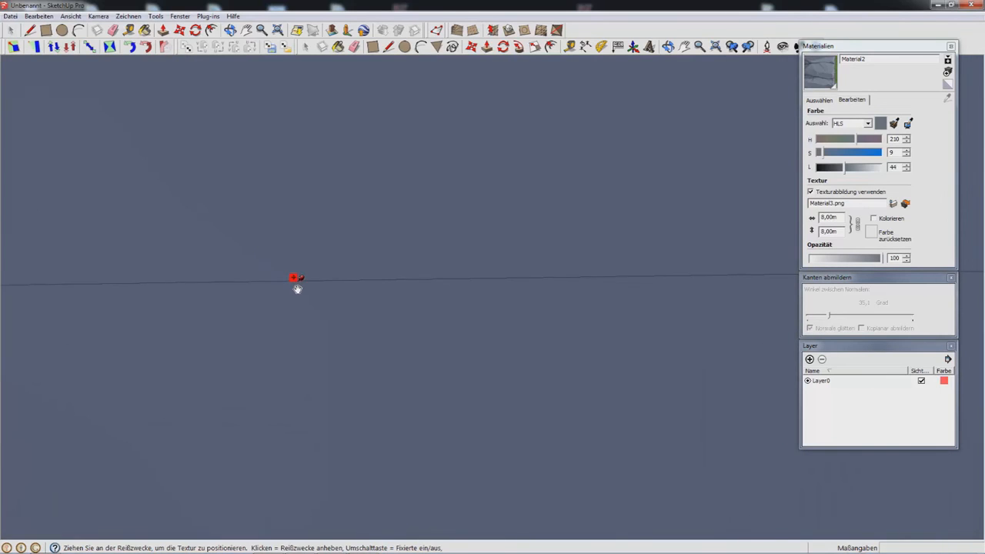
pyautogui.scroll(1, 300, 285)
pyautogui.moveTo(295, 272); pyautogui.dragTo(297, 271)
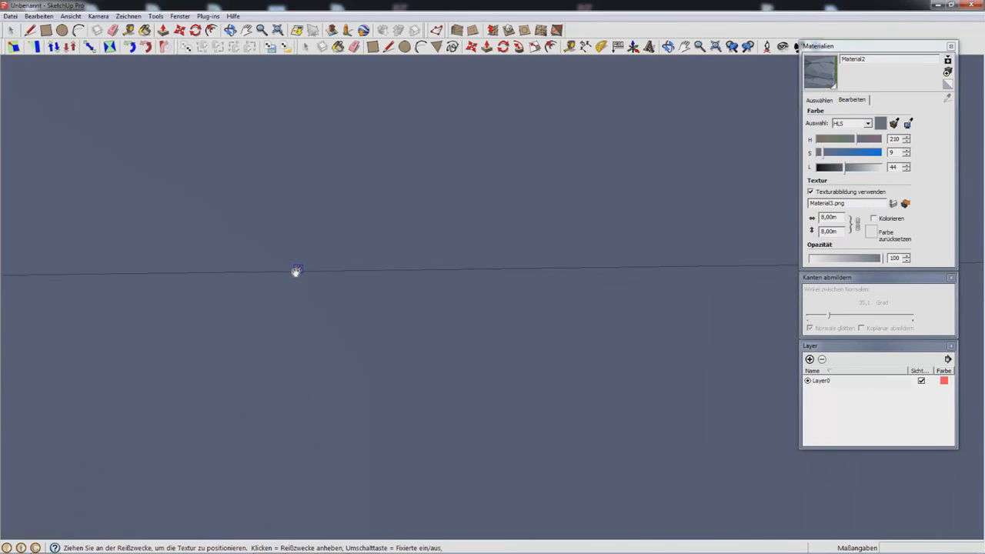
pyautogui.scroll(-5, 312, 284)
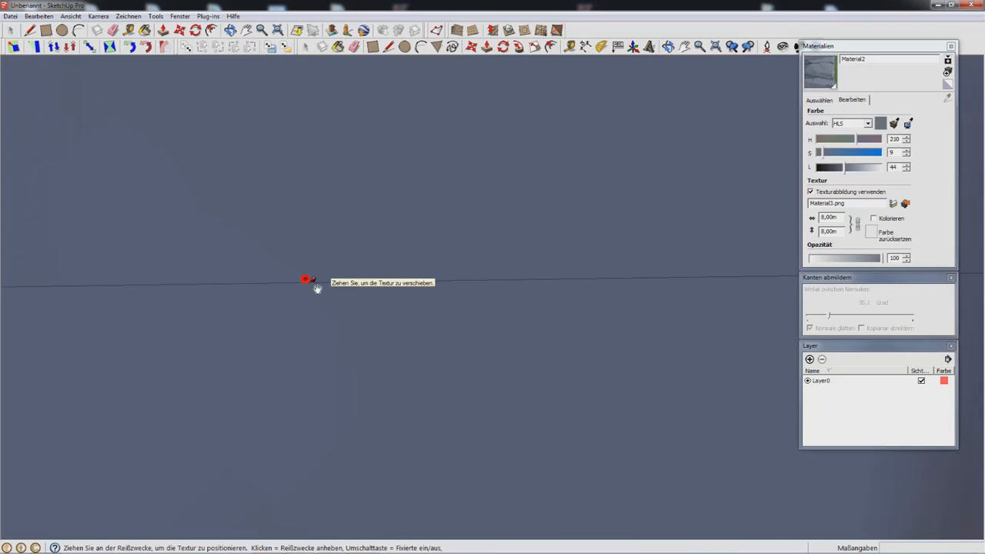
pyautogui.scroll(-6, 326, 295)
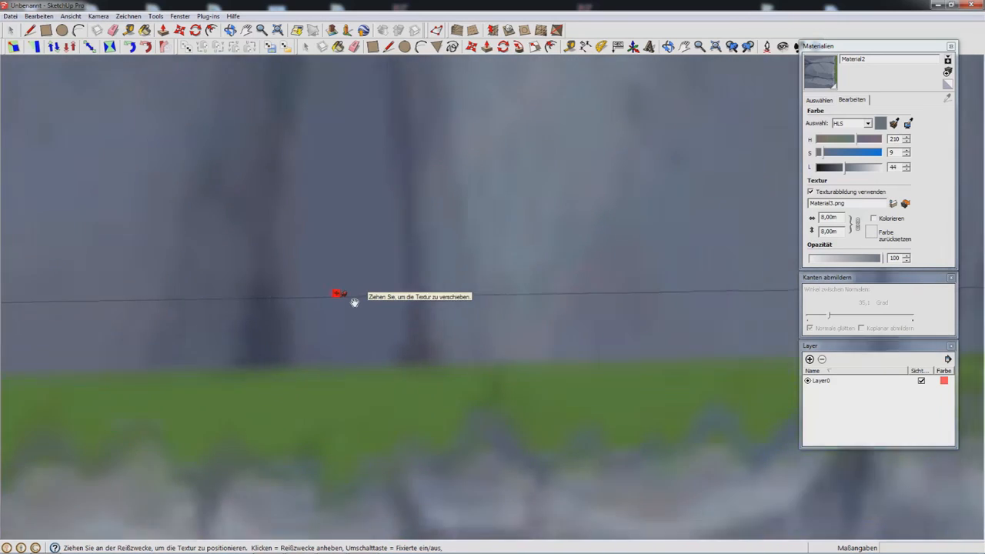
pyautogui.scroll(-8, 362, 295)
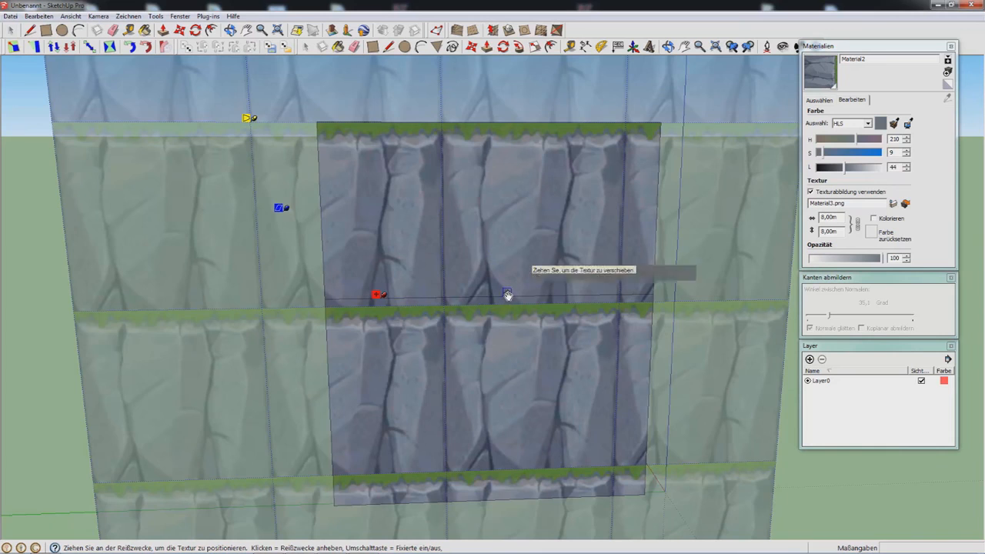
# Place the rotate pin on the dividing line and turn the lower face's texture 180 degrees about the move pin.
pyautogui.scroll(1, 509, 304)
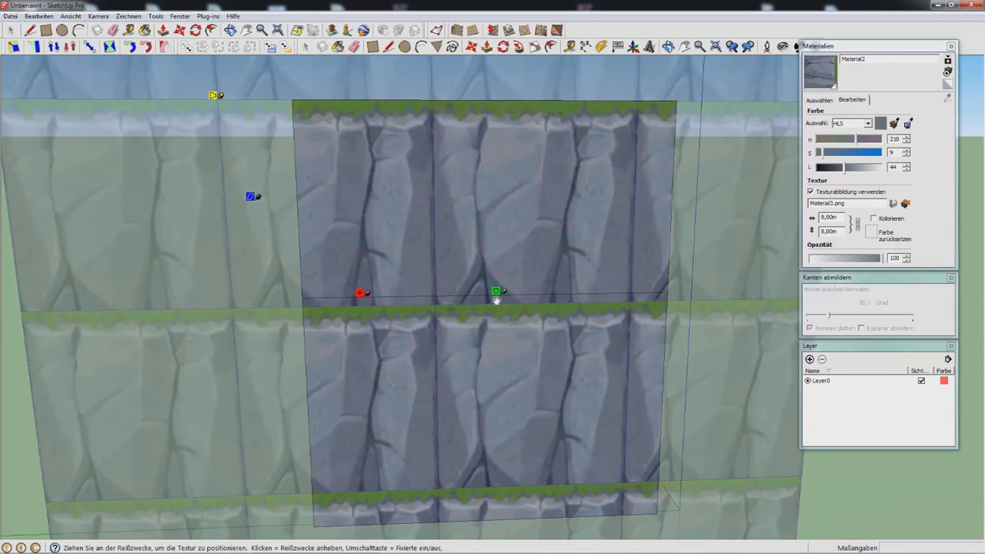
pyautogui.moveTo(502, 294); pyautogui.dragTo(222, 294)
pyautogui.scroll(2, 450, 308)
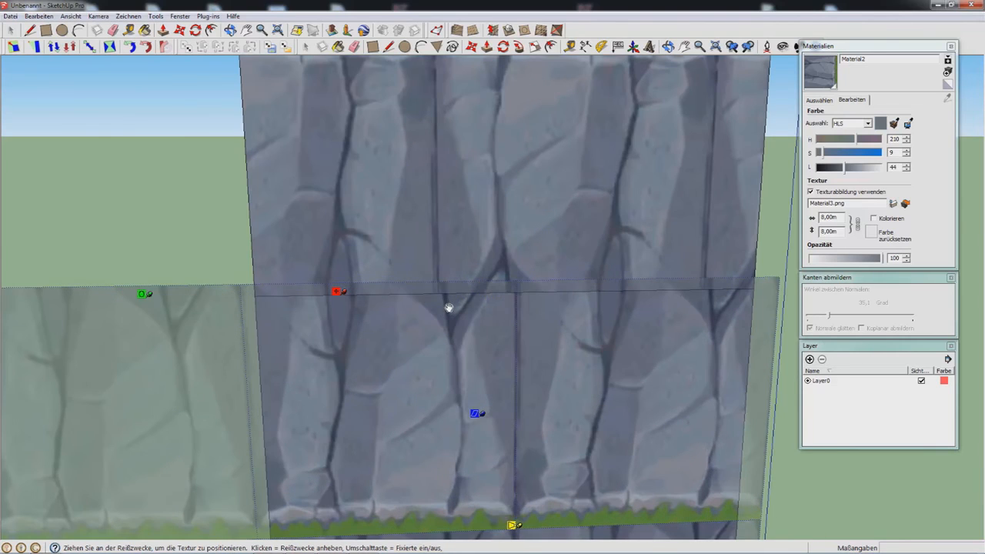
# Try mirroring the lower face's texture top to bottom, and reverse the flip.
pyautogui.rightClick(445, 309)
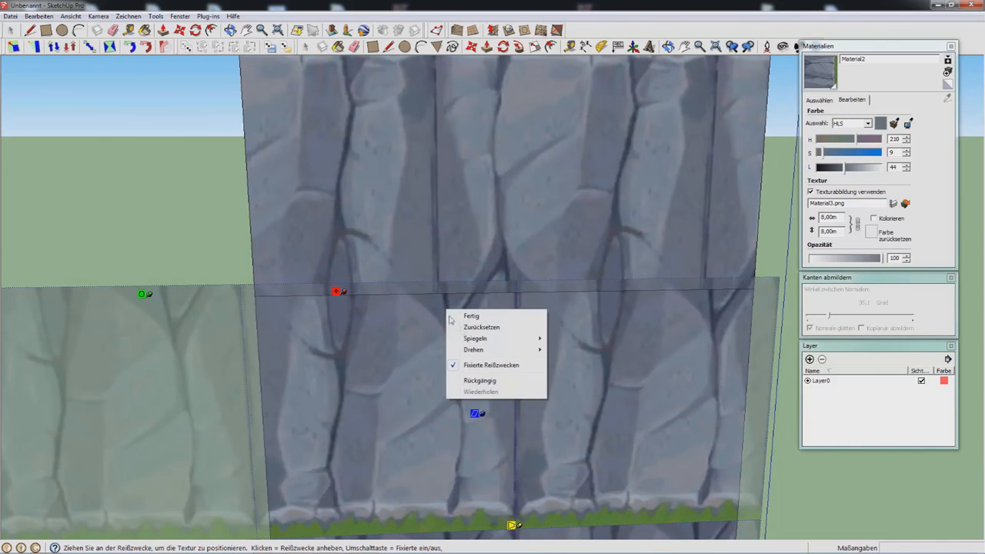
pyautogui.moveTo(516, 341)
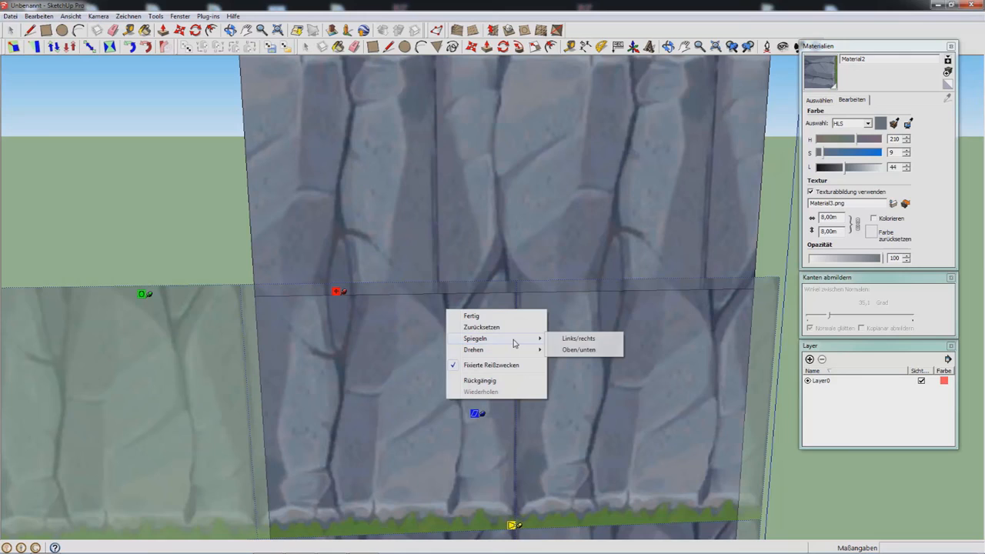
pyautogui.click(570, 350)
pyautogui.rightClick(476, 334)
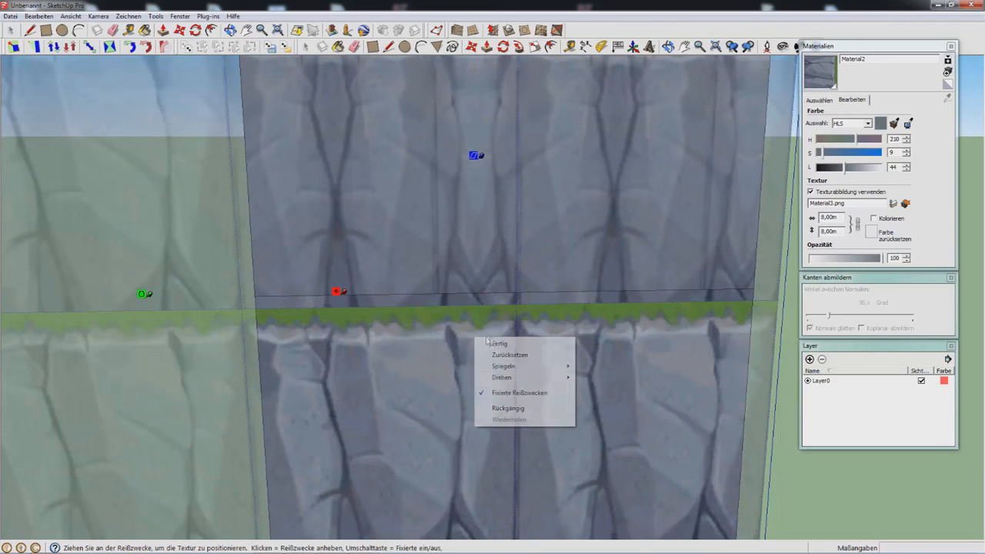
pyautogui.moveTo(531, 374)
pyautogui.click(608, 378)
# Mirror the lower face's upside-down texture left to right and finish positioning it.
pyautogui.rightClick(474, 315)
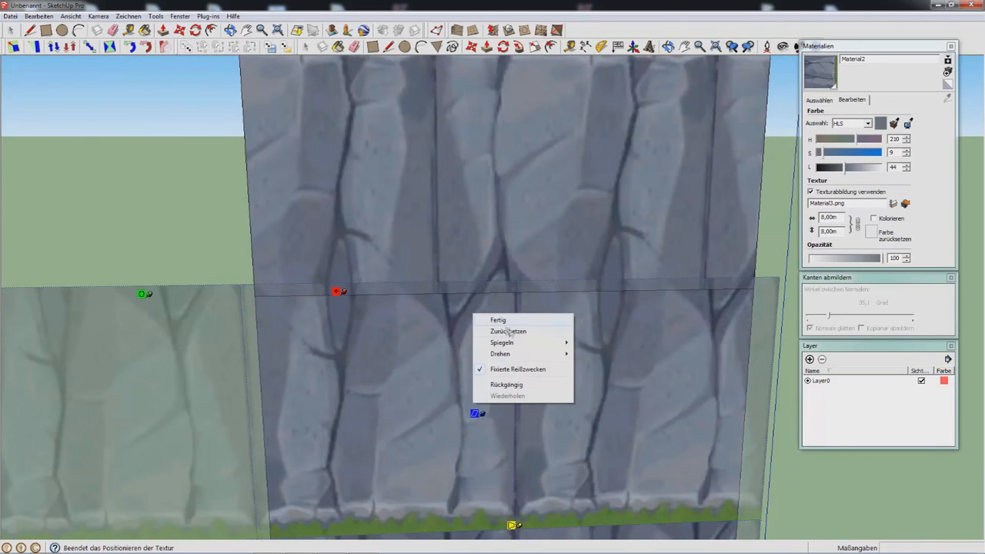
pyautogui.moveTo(549, 348)
pyautogui.click(600, 343)
pyautogui.rightClick(486, 318)
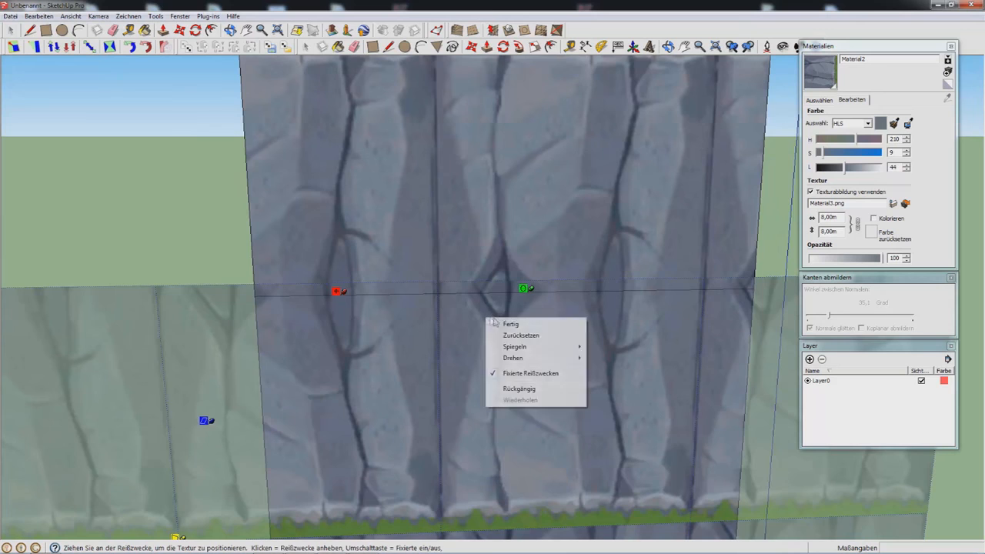
pyautogui.click(504, 325)
# Hide the edges and examine the mirrored rock texture's transition across the split face and the adjacent side.
pyautogui.scroll(-5, 722, 332)
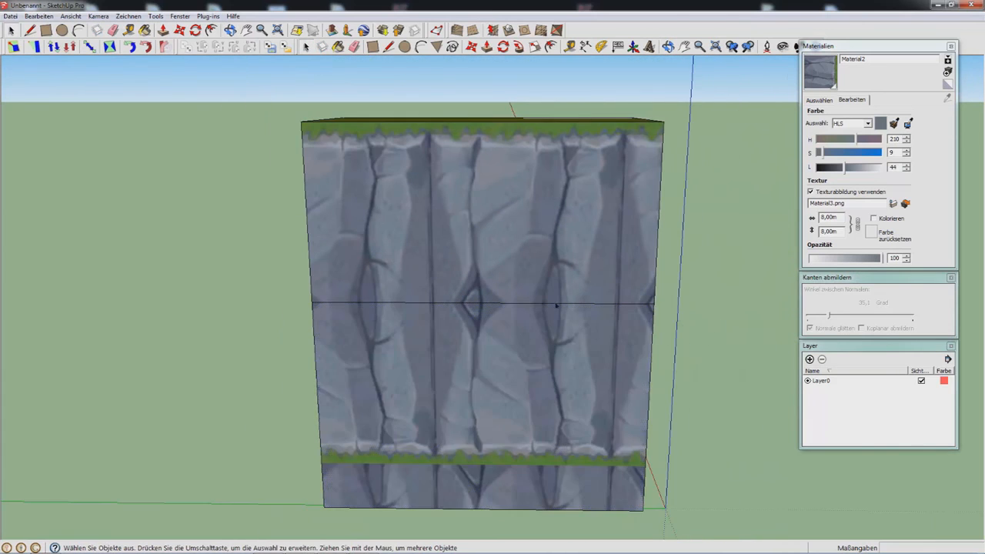
pyautogui.scroll(3, 556, 305)
pyautogui.click(64, 16)
pyautogui.moveTo(154, 142)
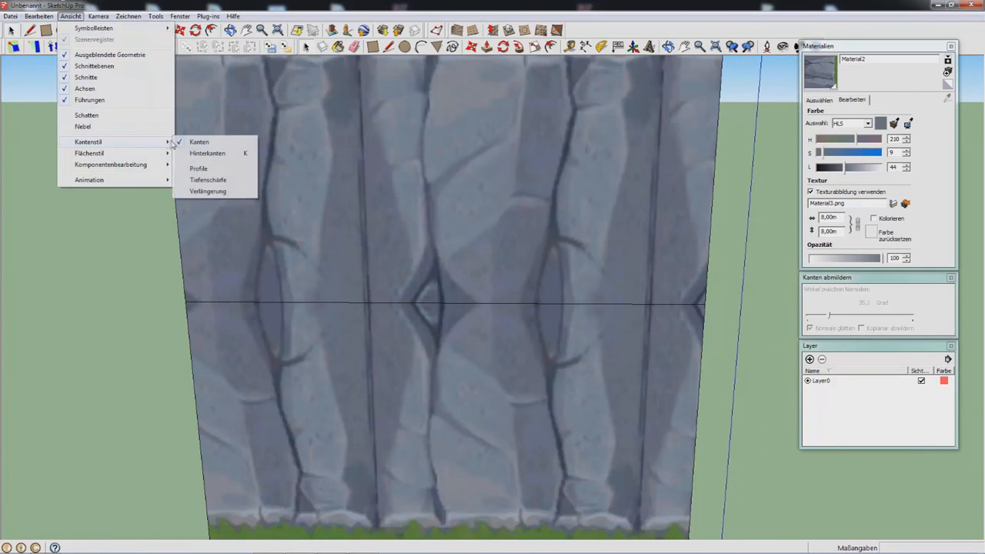
pyautogui.click(196, 142)
pyautogui.scroll(1, 350, 328)
pyautogui.moveTo(351, 329); pyautogui.dragTo(410, 254, button='middle')
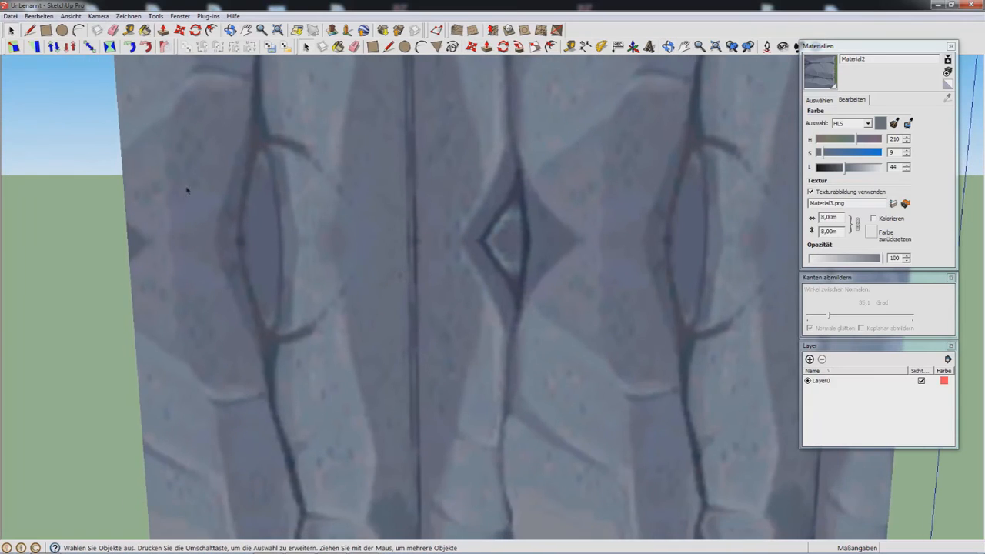
pyautogui.scroll(-1, 190, 192)
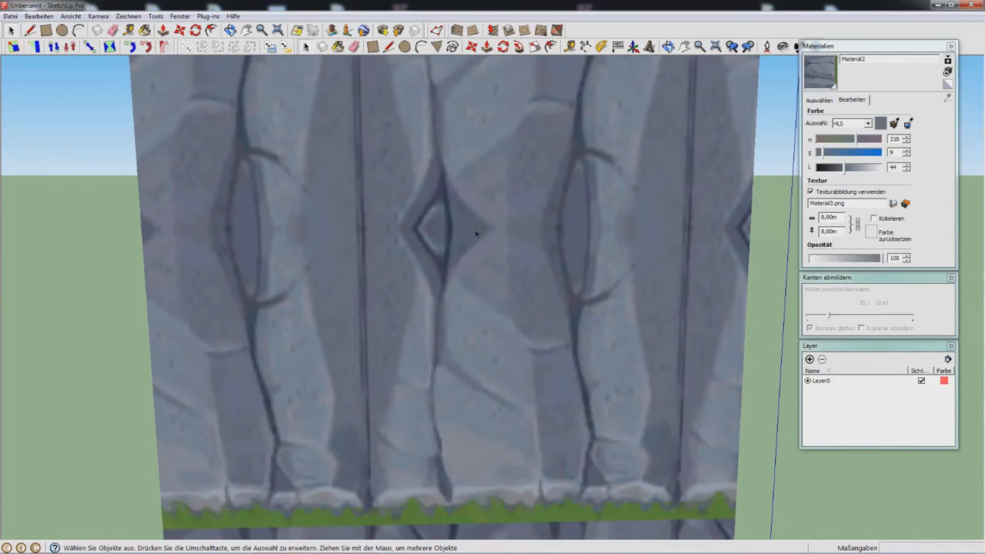
pyautogui.scroll(-4, 662, 300)
pyautogui.moveTo(662, 300); pyautogui.dragTo(331, 291, button='middle')
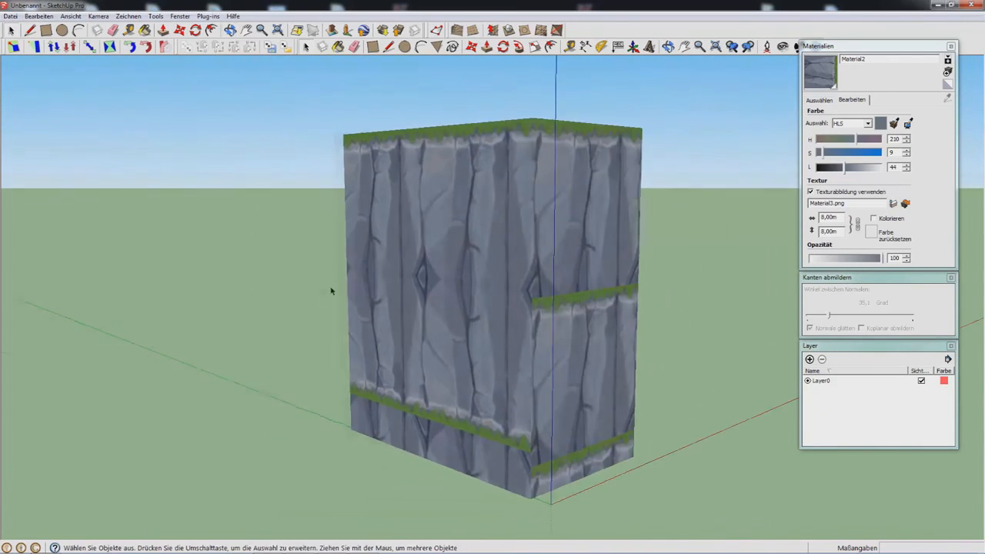
pyautogui.moveTo(599, 404); pyautogui.dragTo(488, 360, button='middle')
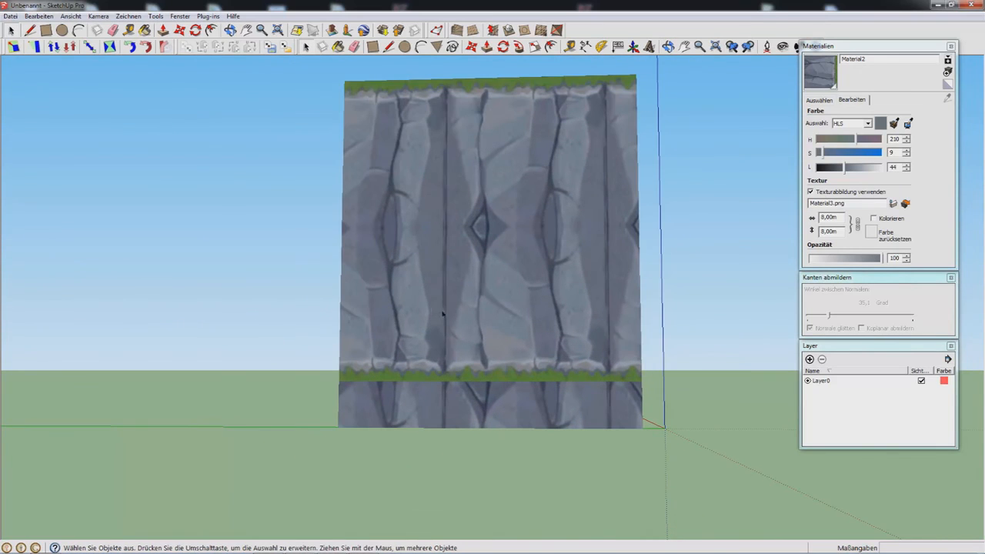
pyautogui.moveTo(443, 314); pyautogui.dragTo(540, 339, button='middle')
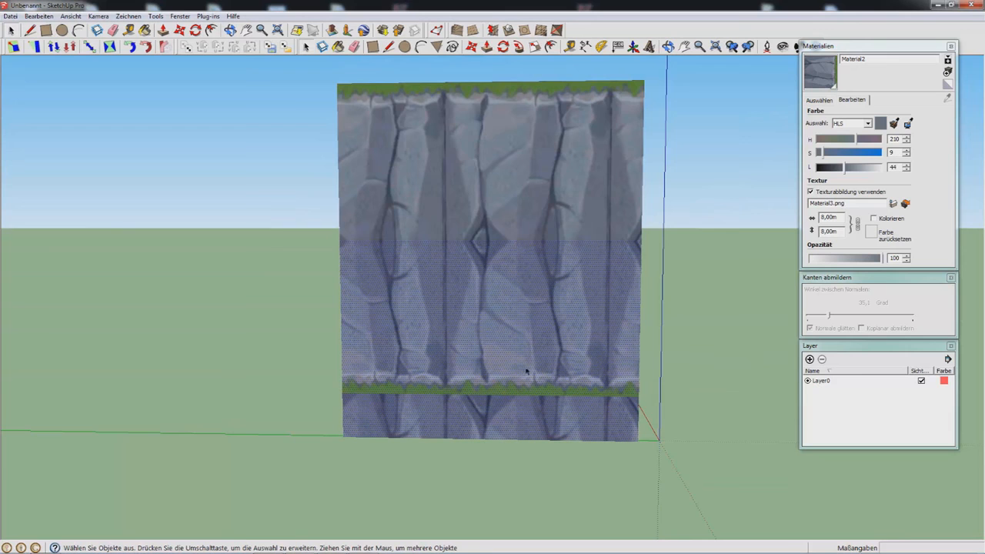
# Turn the edge display back on and push the box's bottom face up about 3.78 m to the lower grass strip.
pyautogui.click(71, 16)
pyautogui.moveTo(171, 146)
pyautogui.click(201, 141)
pyautogui.moveTo(532, 362); pyautogui.dragTo(442, 302, button='middle')
pyautogui.press('p')
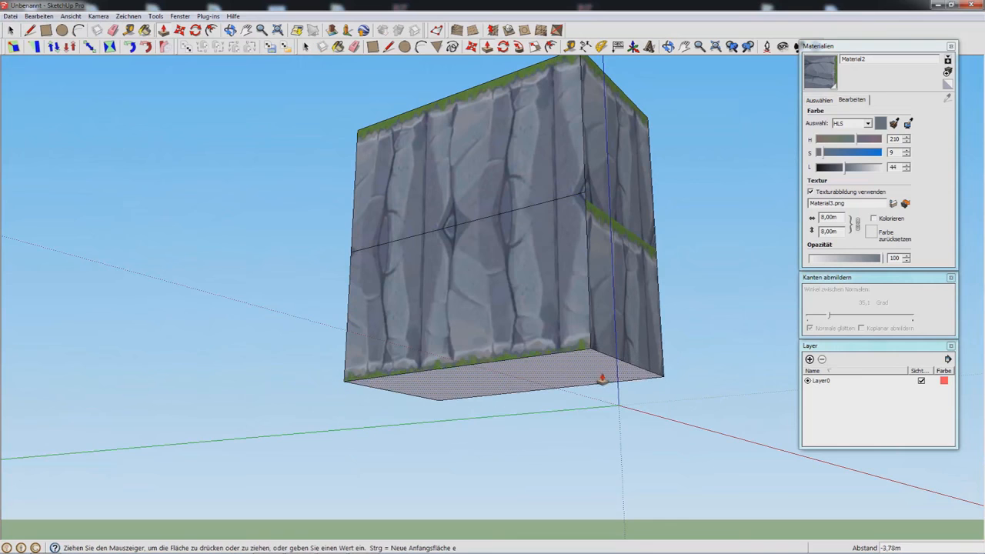
pyautogui.click(603, 382)
# Split the adjacent rock face with a horizontal line that continues the first face's dividing line around the corner.
pyautogui.moveTo(708, 365); pyautogui.dragTo(589, 323, button='middle')
pyautogui.scroll(2, 590, 323)
pyautogui.press('l')
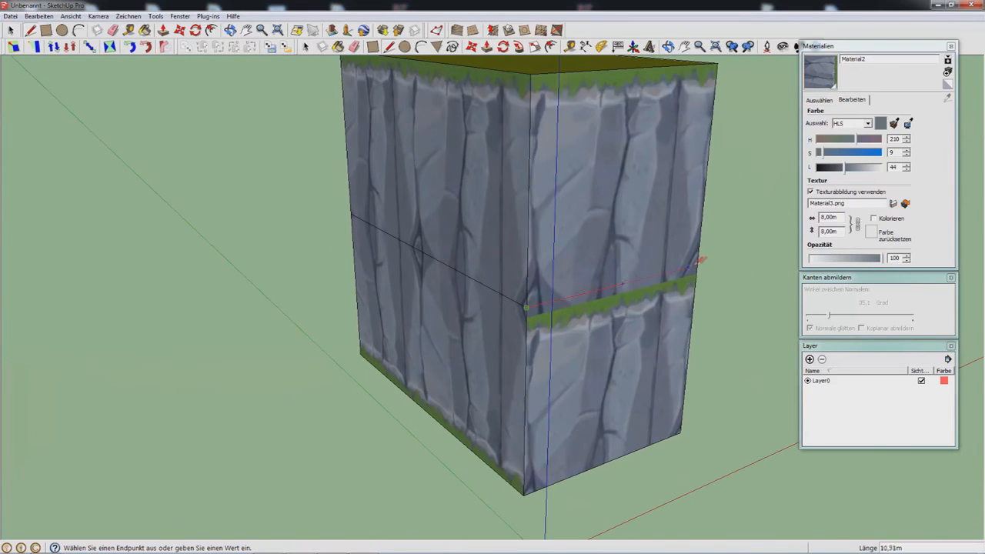
pyautogui.moveTo(531, 308); pyautogui.dragTo(578, 308, button='middle')
# Sample the mirrored texture from the first face's lower half and paint the adjacent face's lower half with it.
pyautogui.press('b')
pyautogui.keyDown('alt'); pyautogui.click(504, 328); pyautogui.keyUp('alt')
pyautogui.click(636, 323)
# Examine how the mirrored rock texture meets along the dividing lines and at the box's corner.
pyautogui.moveTo(636, 324)
pyautogui.mouseDown(button='middle')
pyautogui.moveTo(577, 325)
pyautogui.moveTo(562, 281)
pyautogui.moveTo(502, 286)
pyautogui.moveTo(494, 269)
pyautogui.mouseUp(button='middle')
pyautogui.scroll(1, 614, 251)
pyautogui.scroll(1, 617, 249)
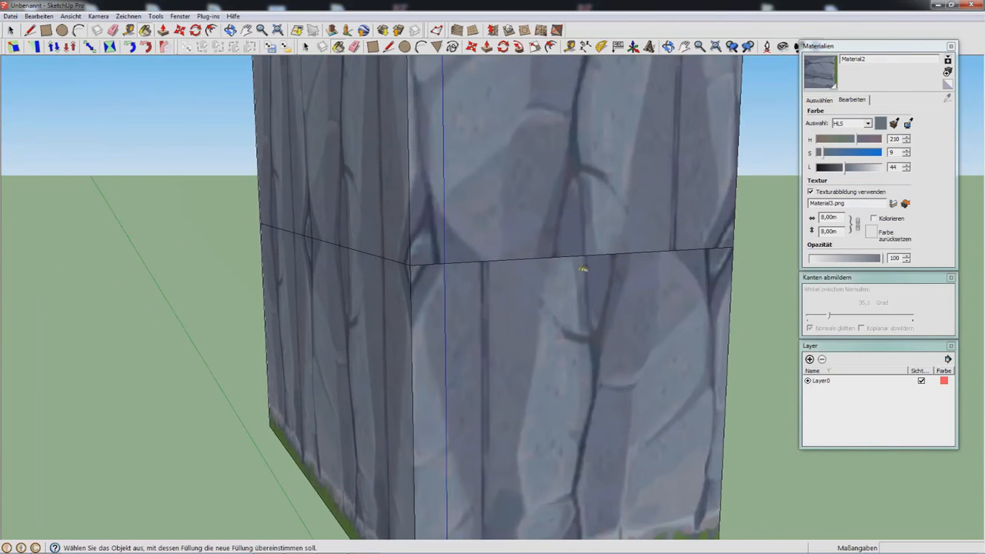
pyautogui.moveTo(488, 301); pyautogui.dragTo(639, 351, button='middle')
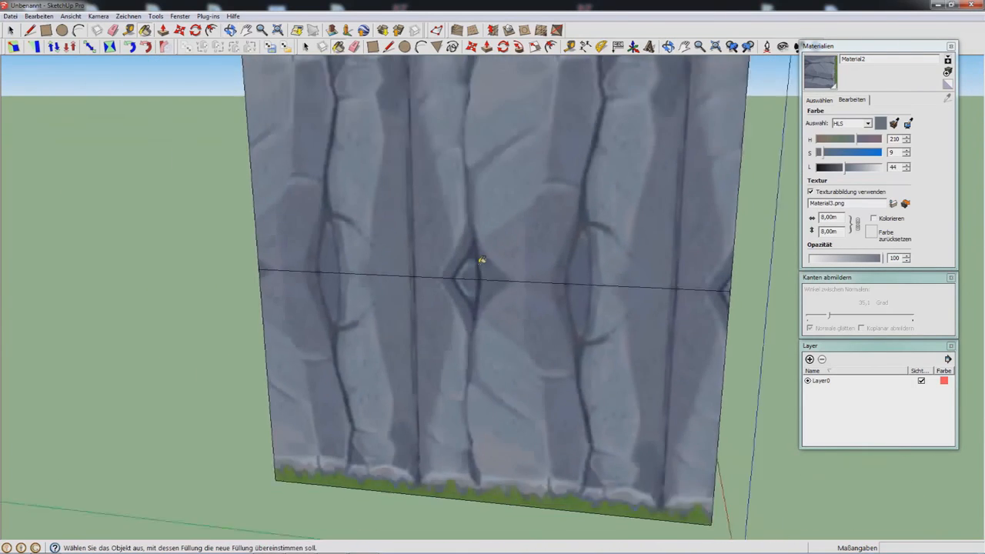
pyautogui.scroll(-3, 482, 259)
pyautogui.moveTo(438, 270); pyautogui.dragTo(532, 298, button='middle')
pyautogui.scroll(-4, 530, 295)
pyautogui.scroll(2, 677, 274)
pyautogui.moveTo(454, 277); pyautogui.dragTo(385, 320, button='middle')
pyautogui.scroll(2, 363, 196)
pyautogui.moveTo(408, 238); pyautogui.dragTo(431, 328, button='middle')
# Draw a closed four-sided outline with lines inside the grass top face.
pyautogui.scroll(6, 418, 166)
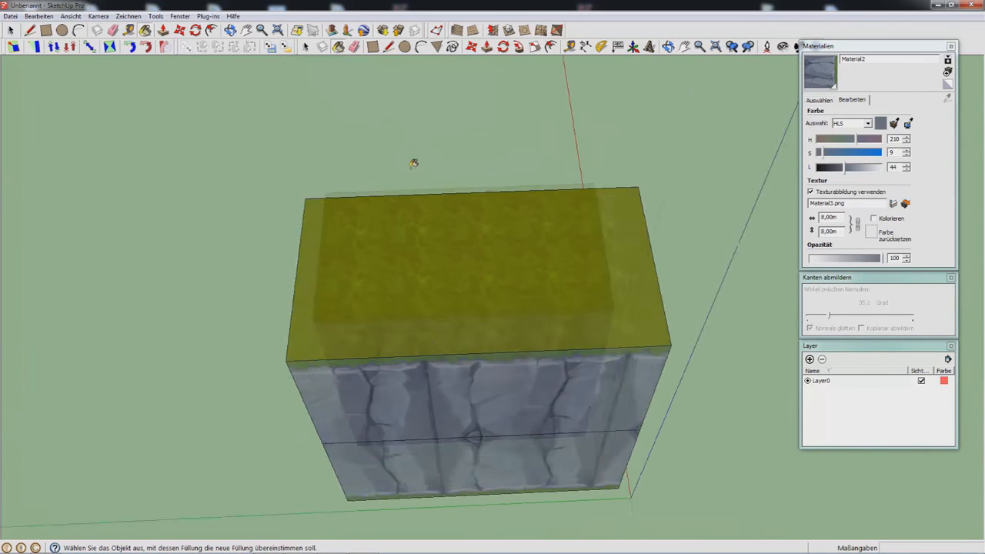
pyautogui.scroll(-1, 465, 243)
pyautogui.scroll(2, 465, 243)
pyautogui.scroll(-3, 455, 257)
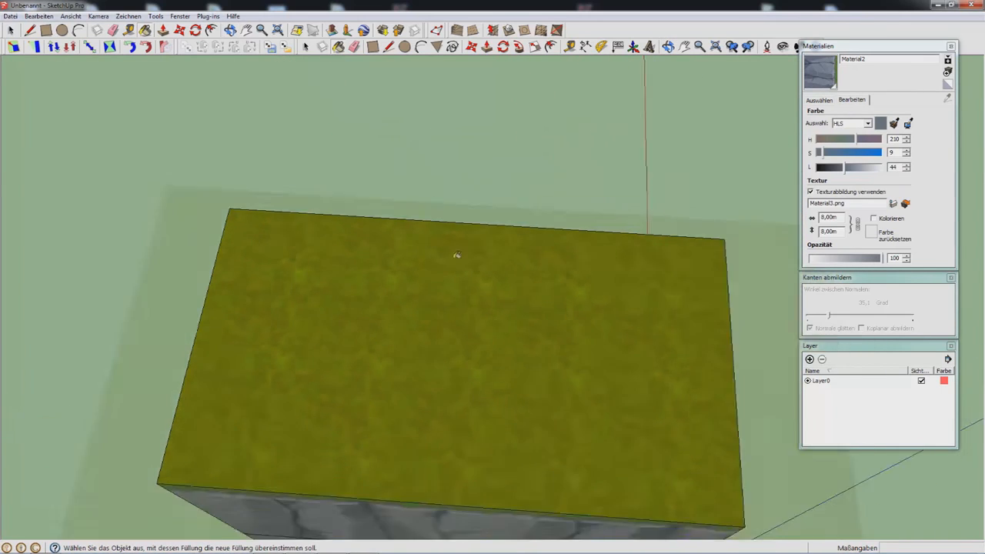
pyautogui.press('l')
pyautogui.click(489, 284)
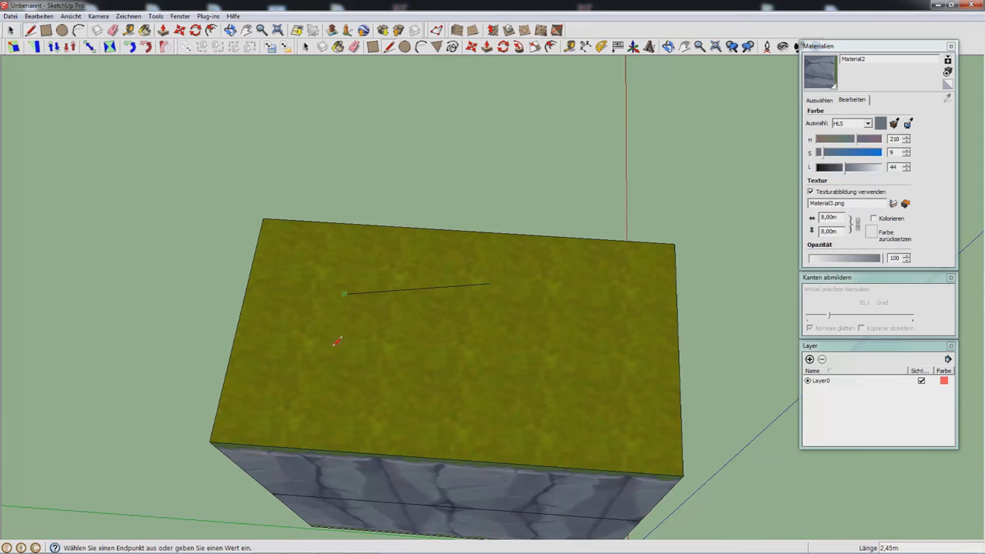
pyautogui.click(490, 283)
# Select the four-sided face on the grass top and lower its four vertices about 1.33 m with the vertex editing tool.
pyautogui.press('space')
pyautogui.doubleClick(454, 316)
pyautogui.moveTo(479, 290); pyautogui.dragTo(446, 77, button='middle')
pyautogui.click(437, 30)
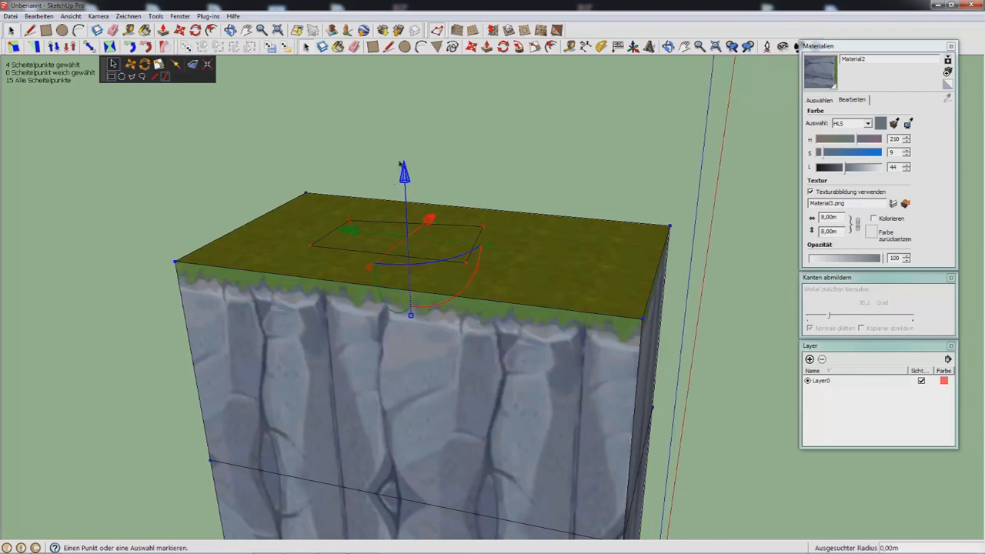
pyautogui.moveTo(406, 200); pyautogui.dragTo(406, 206)
pyautogui.moveTo(545, 202); pyautogui.dragTo(563, 251, button='middle')
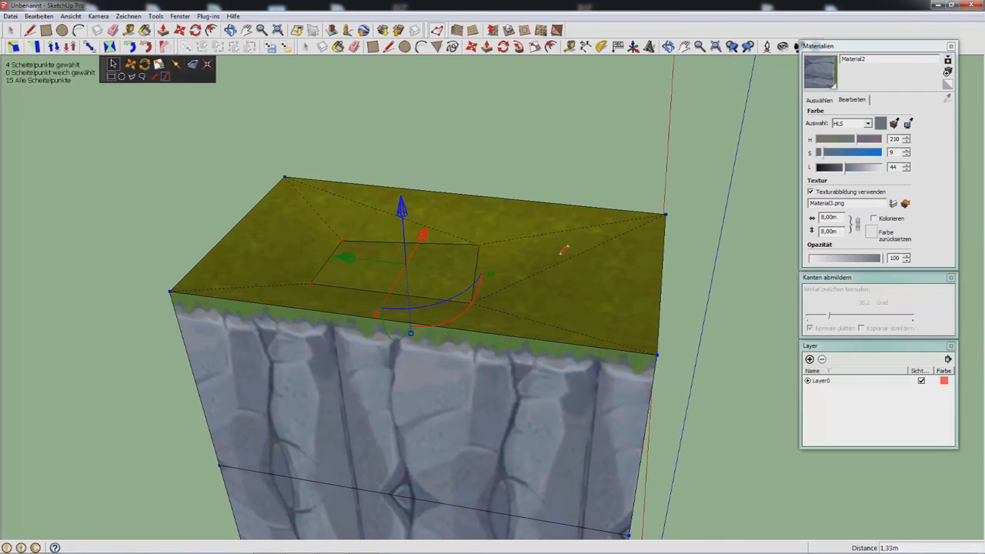
# Draw a connected chain of lines across the grass top beside the four-sided face, from the back edge to the front corner.
pyautogui.press('l')
pyautogui.click(548, 233)
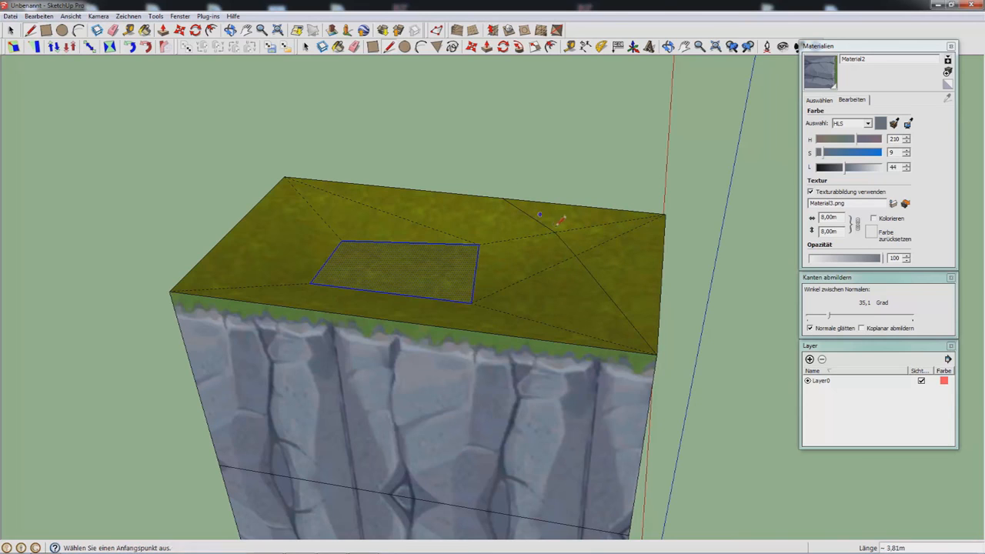
pyautogui.press('space')
# Lower the new line chain's two inner vertices about 3.12 m and shift them along the red axis with the vertex editing tool.
pyautogui.click(437, 30)
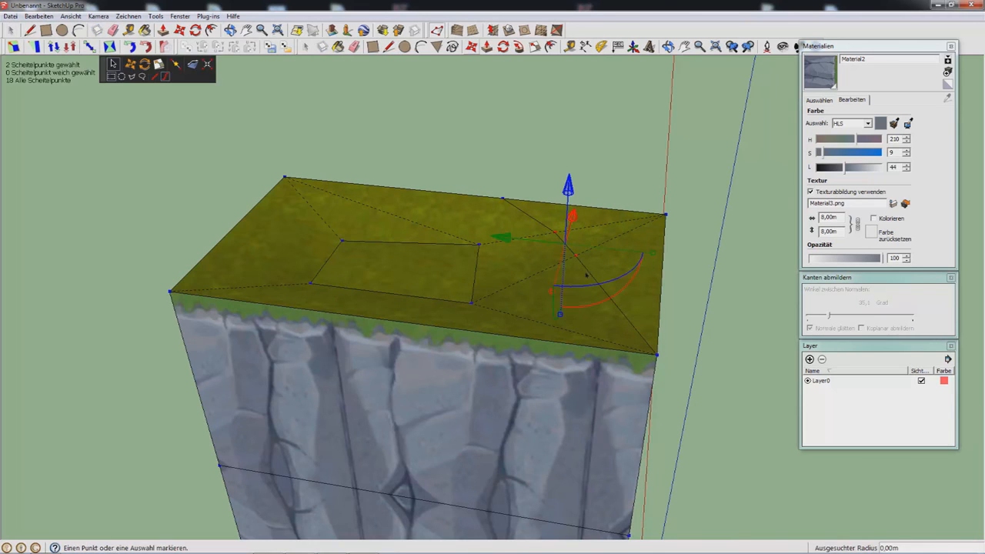
pyautogui.moveTo(574, 255); pyautogui.dragTo(567, 286)
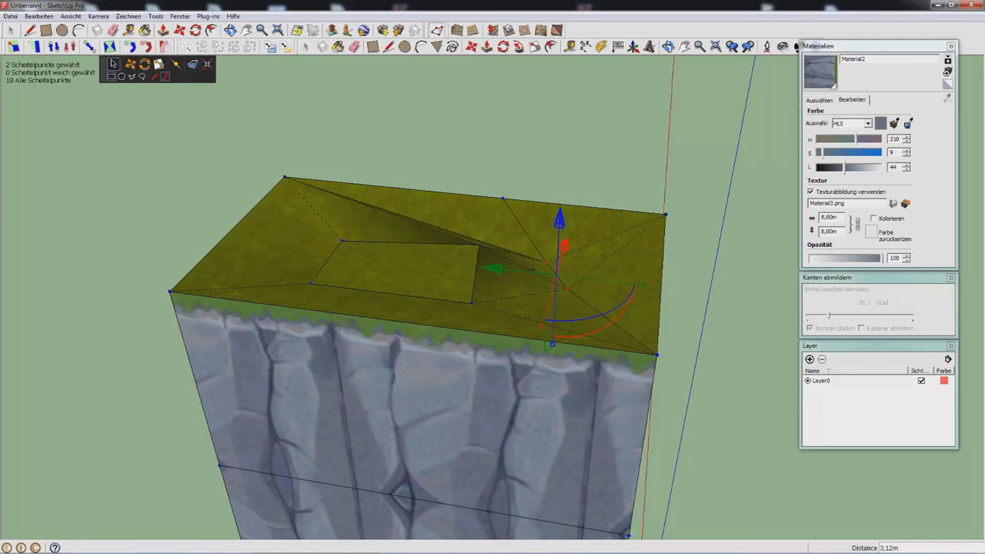
pyautogui.moveTo(520, 268); pyautogui.dragTo(471, 250, button='middle')
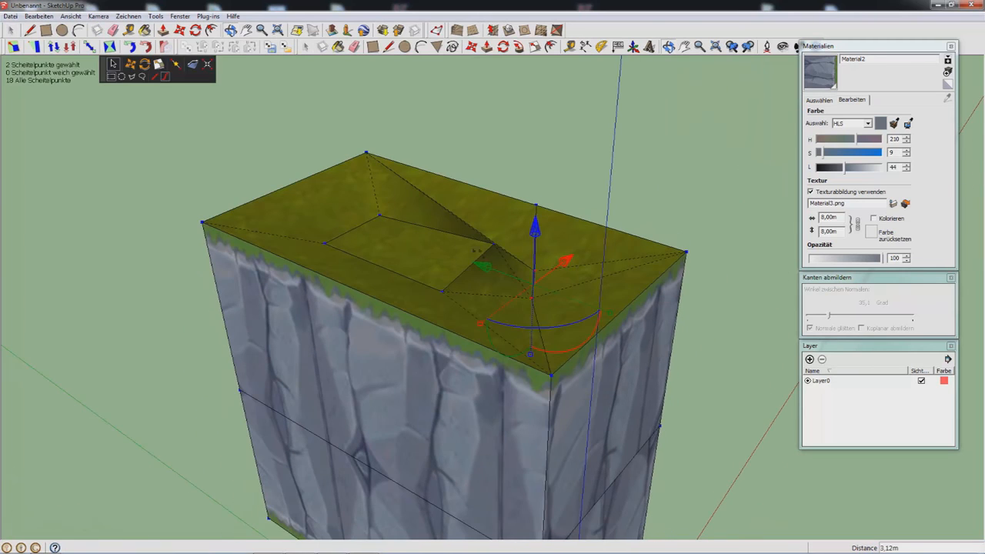
pyautogui.moveTo(561, 269); pyautogui.dragTo(591, 248)
pyautogui.moveTo(591, 247); pyautogui.dragTo(632, 197, button='middle')
pyautogui.press('space')
# Enter and accept texture positioning on the four-sided grass face, and sample its material with the Paint Bucket.
pyautogui.scroll(1, 391, 238)
pyautogui.moveTo(391, 238); pyautogui.dragTo(499, 287, button='middle')
pyautogui.scroll(-2, 444, 276)
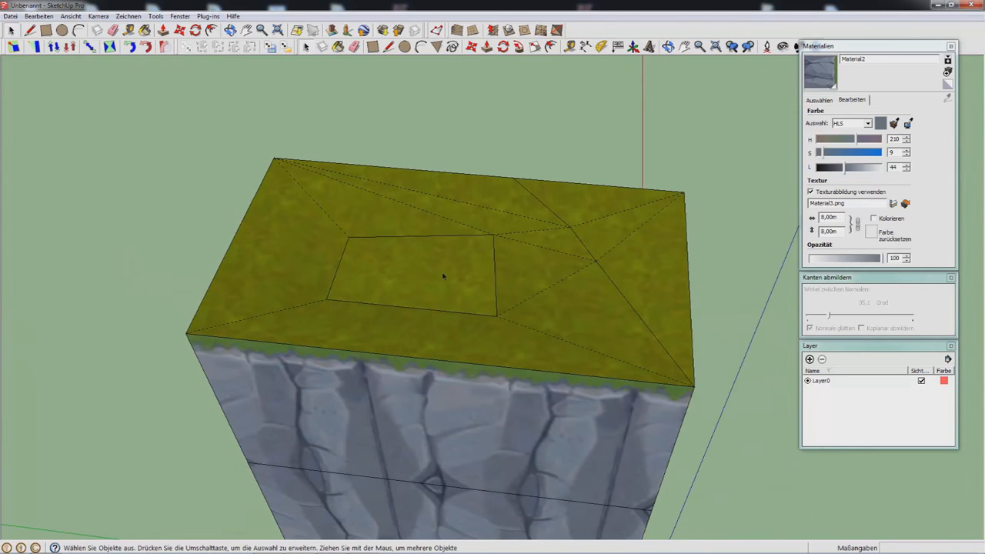
pyautogui.rightClick(444, 274)
pyautogui.moveTo(534, 409)
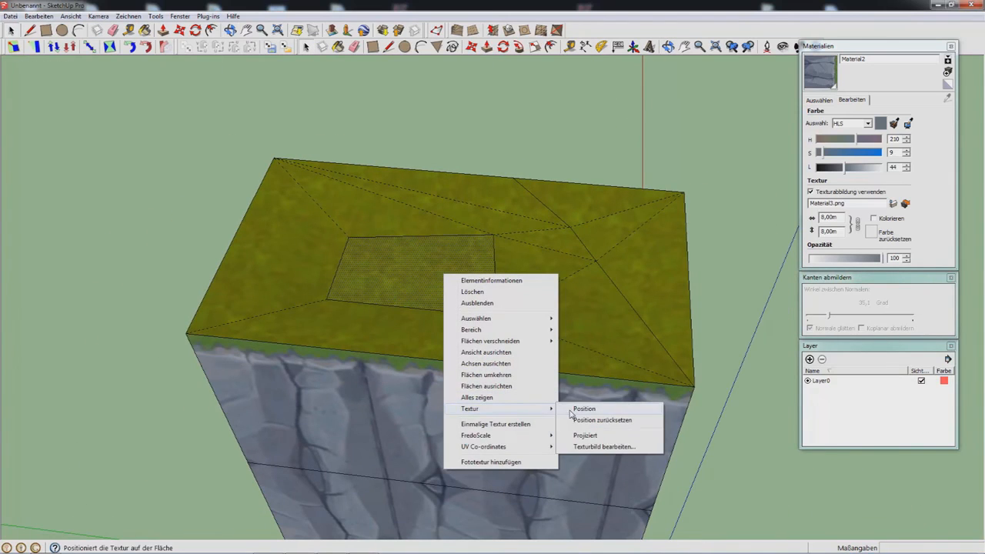
pyautogui.click(584, 409)
pyautogui.moveTo(515, 407); pyautogui.dragTo(539, 470, button='middle')
pyautogui.rightClick(436, 282)
pyautogui.click(454, 290)
pyautogui.press('b')
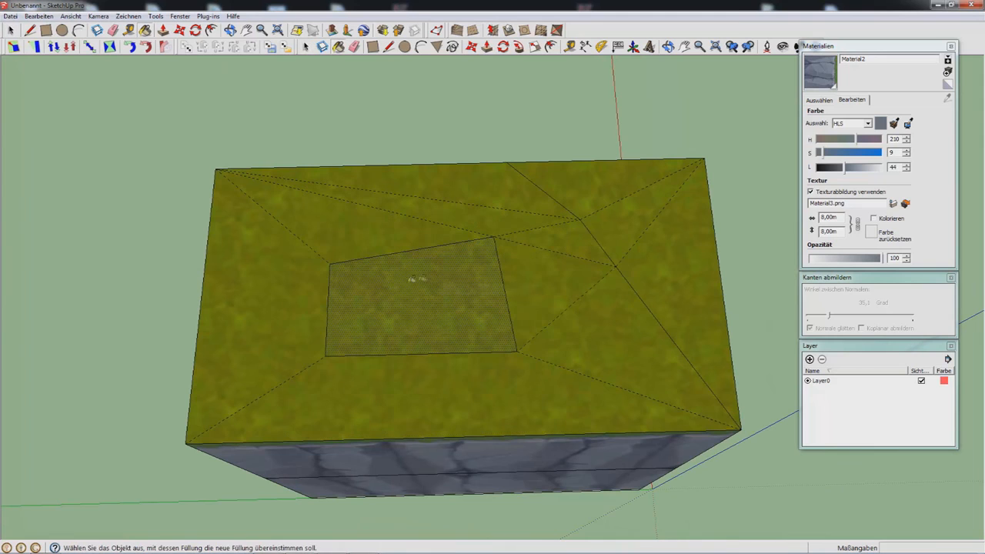
pyautogui.keyDown('alt'); pyautogui.click(391, 284); pyautogui.keyUp('alt')
# Hide the model's edge lines in the edge style settings.
pyautogui.click(71, 15)
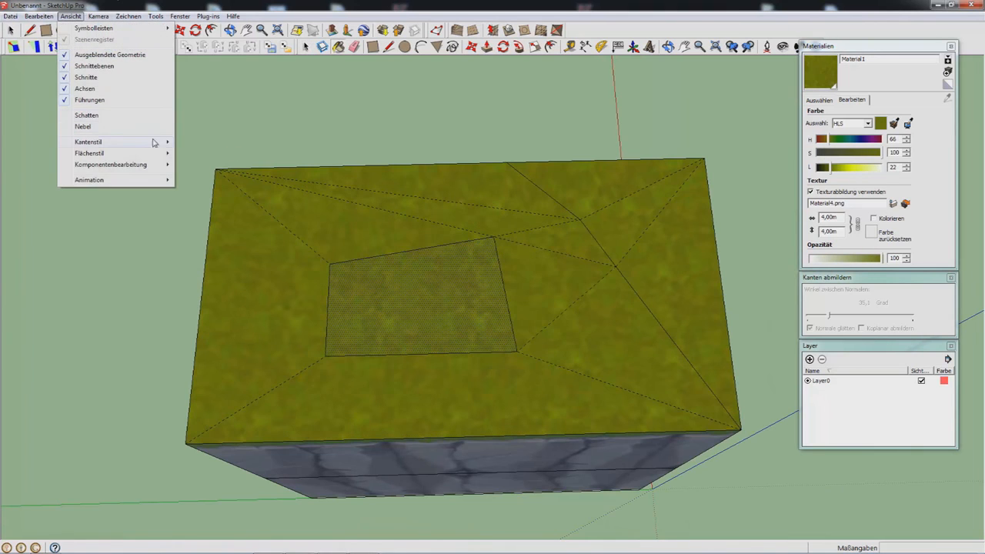
pyautogui.moveTo(154, 142)
pyautogui.click(194, 141)
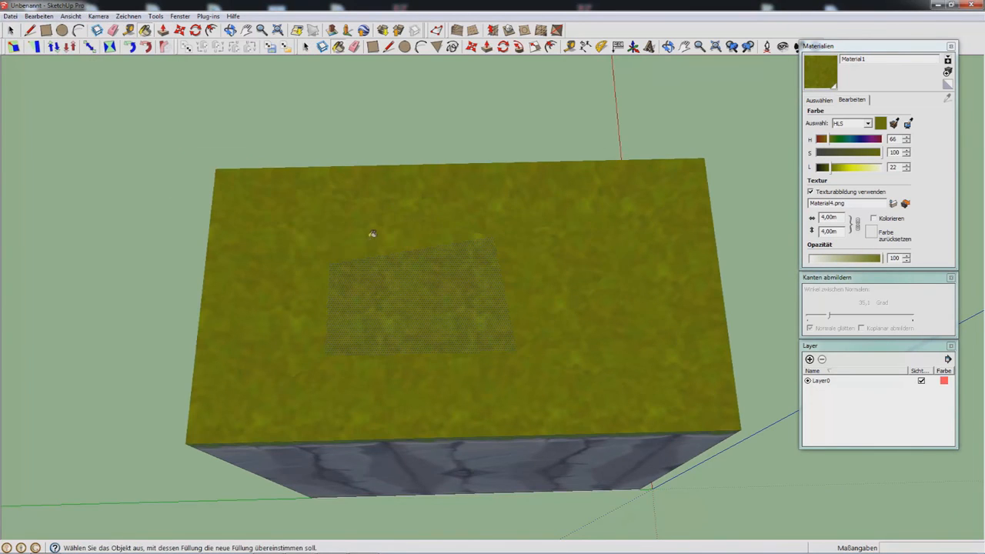
# Examine the grass texture across the sculpted top for seams between the faces.
pyautogui.scroll(3, 492, 199)
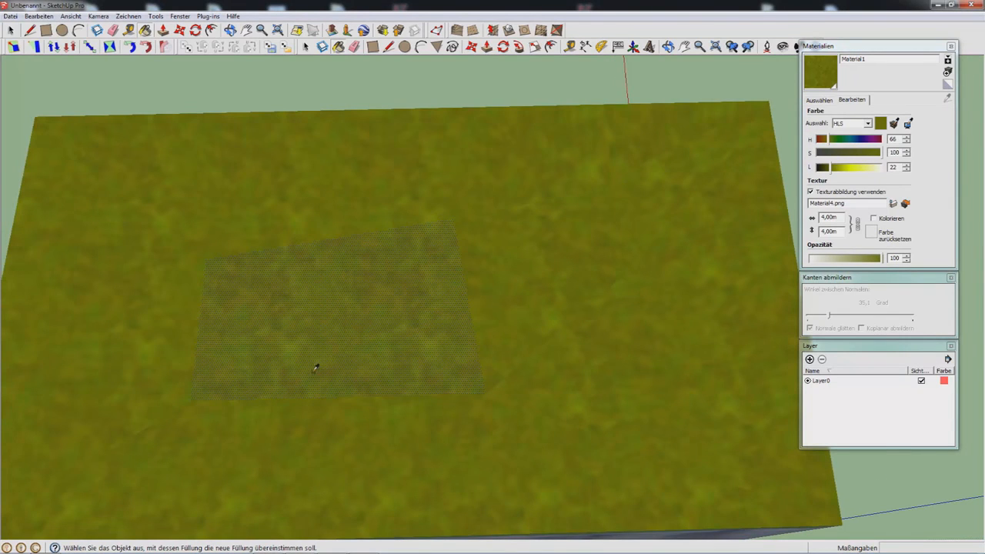
pyautogui.scroll(-2, 532, 380)
pyautogui.scroll(3, 504, 357)
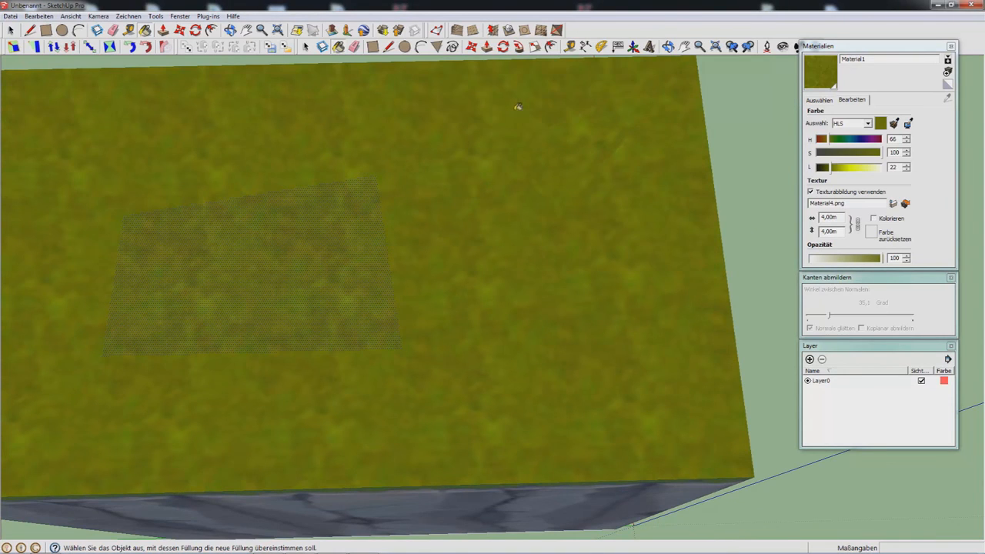
pyautogui.moveTo(573, 185)
pyautogui.mouseDown(button='middle')
pyautogui.moveTo(583, 229)
pyautogui.moveTo(585, 166)
pyautogui.mouseUp(button='middle')
pyautogui.press('space')
pyautogui.scroll(6, 559, 272)
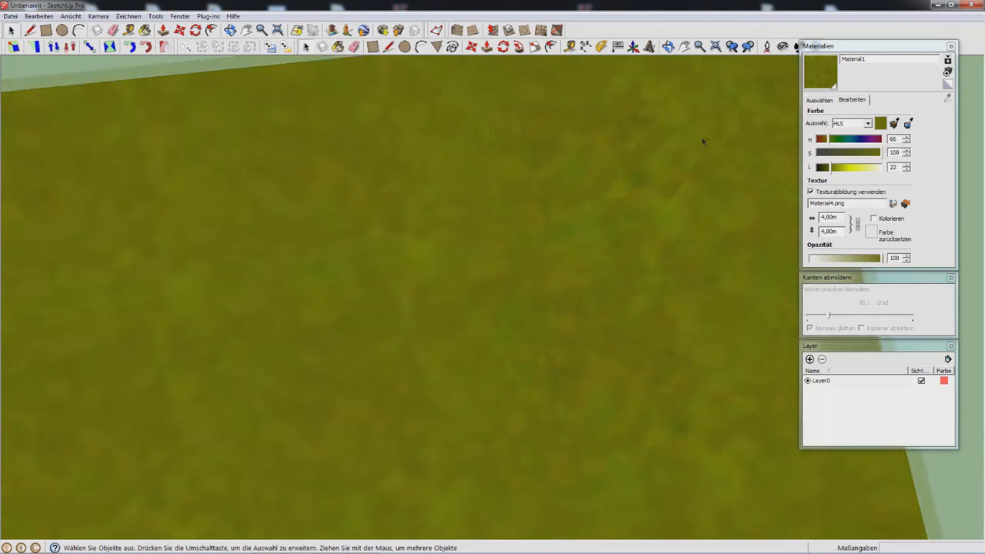
pyautogui.scroll(-5, 677, 170)
pyautogui.press('b')
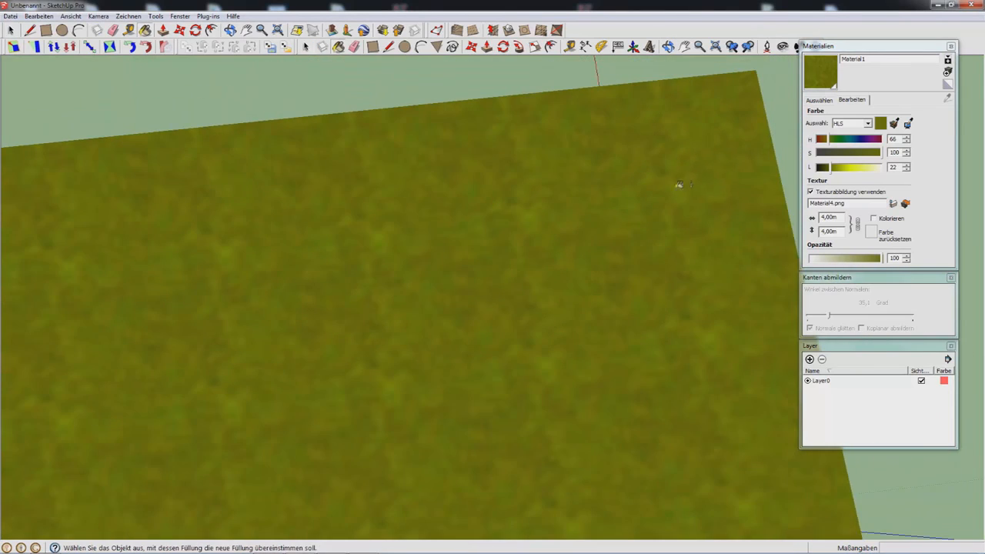
pyautogui.scroll(-2, 701, 224)
pyautogui.scroll(2, 728, 323)
pyautogui.scroll(-4, 702, 262)
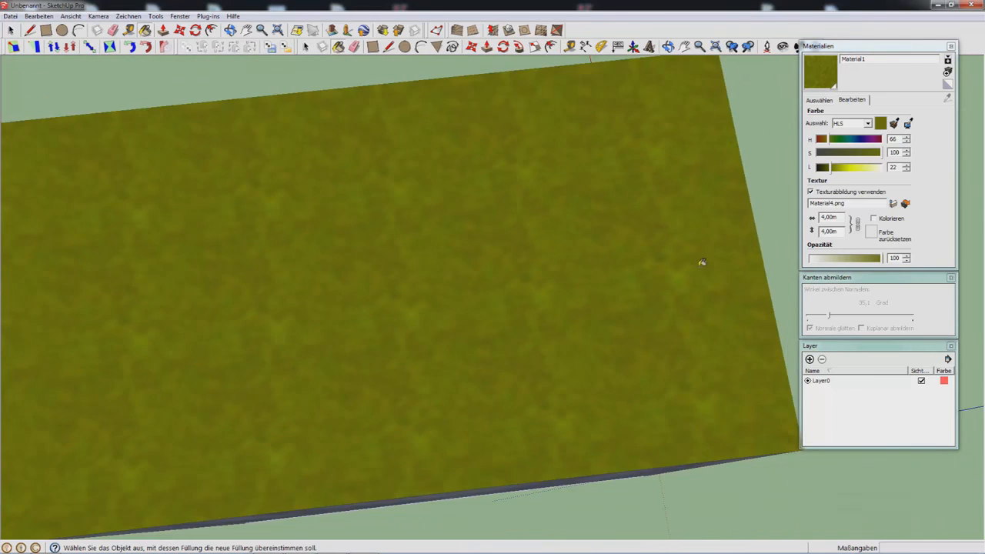
pyautogui.moveTo(573, 331); pyautogui.dragTo(383, 236, button='middle')
# Set the four-sided face's grass texture to projected, sample it and paint the surrounding grass faces with it.
pyautogui.rightClick(382, 238)
pyautogui.moveTo(486, 376)
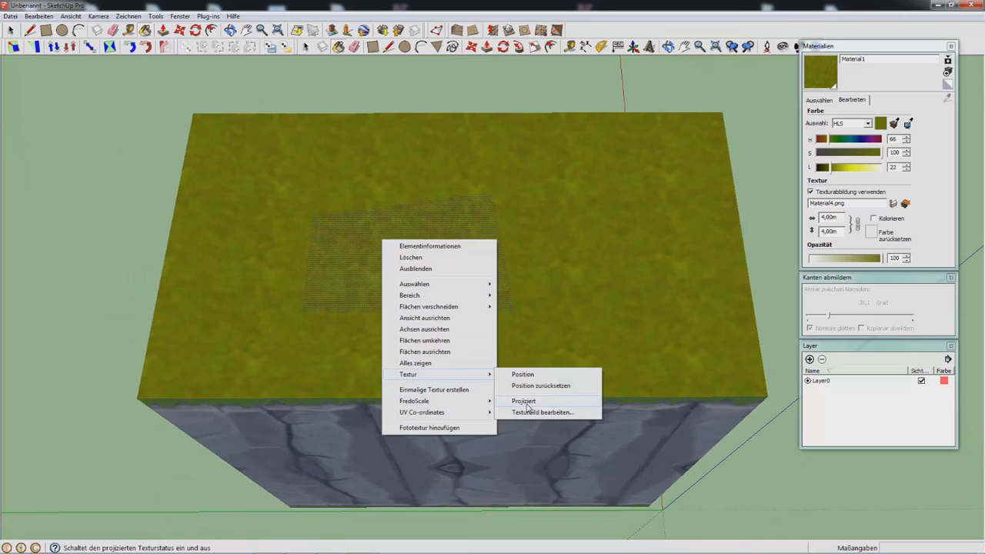
pyautogui.click(527, 401)
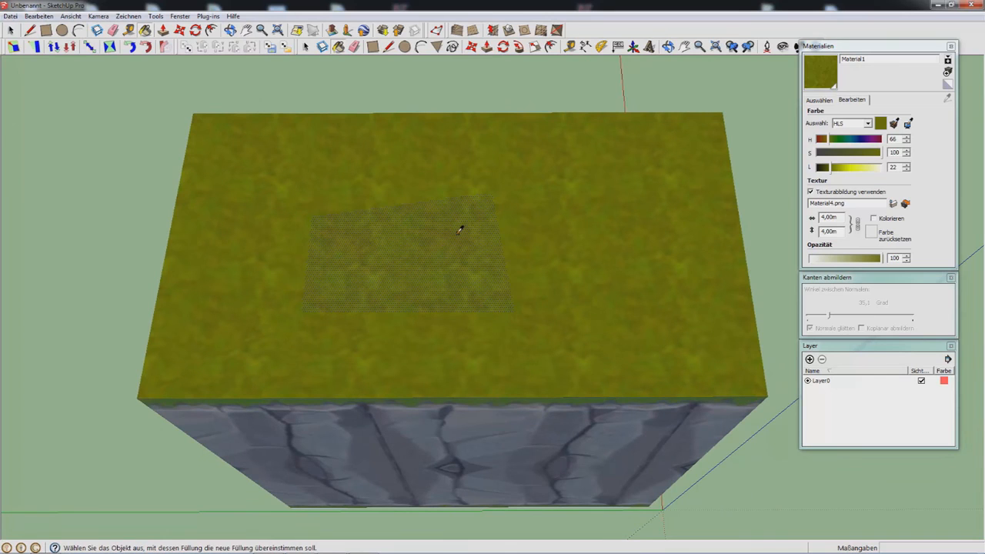
pyautogui.click(459, 230)
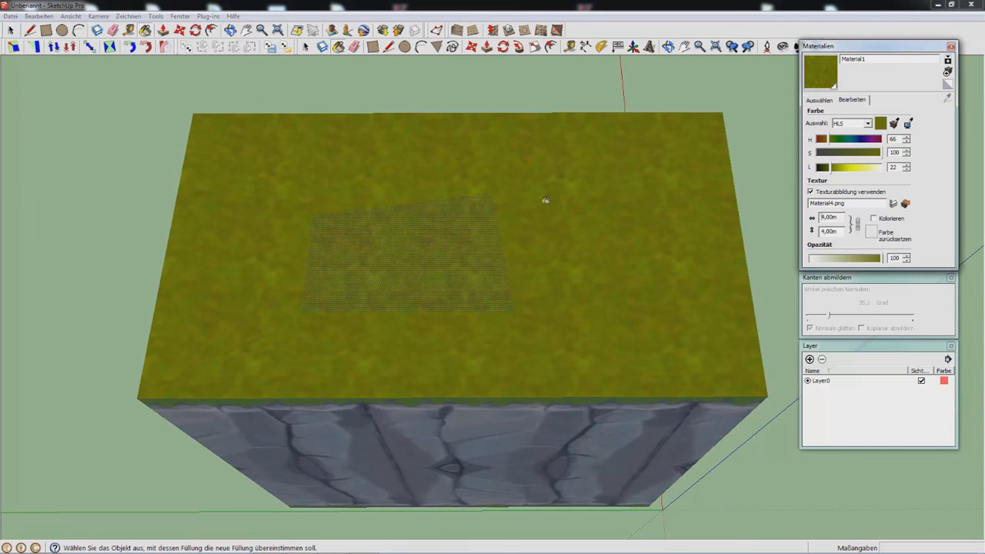
pyautogui.click(650, 216)
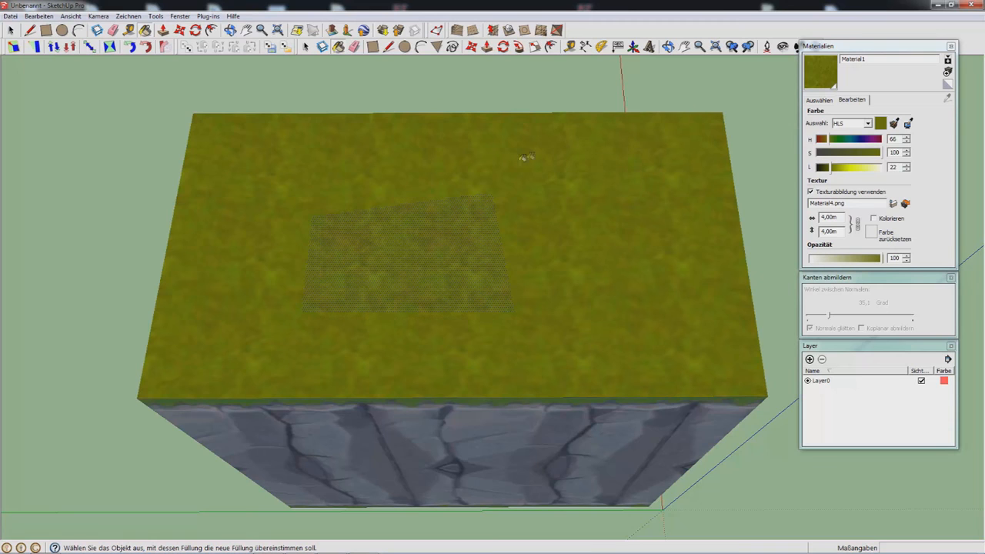
# Paint all connected rock faces of the box with the projected grass texture.
pyautogui.moveTo(524, 345); pyautogui.dragTo(458, 230, button='middle')
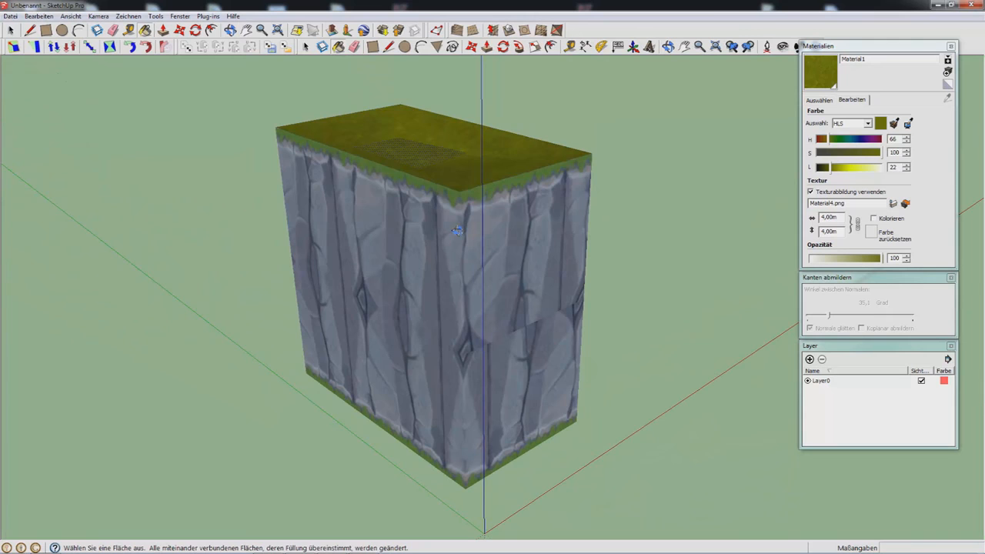
pyautogui.keyDown('shift'); pyautogui.click(444, 221); pyautogui.keyUp('shift')
pyautogui.moveTo(445, 220)
pyautogui.mouseDown(button='middle')
pyautogui.moveTo(484, 293)
pyautogui.moveTo(355, 189)
pyautogui.moveTo(341, 247)
pyautogui.moveTo(215, 103)
pyautogui.moveTo(390, 177)
pyautogui.moveTo(413, 304)
pyautogui.moveTo(402, 170)
pyautogui.moveTo(695, 334)
pyautogui.moveTo(507, 353)
pyautogui.mouseUp(button='middle')
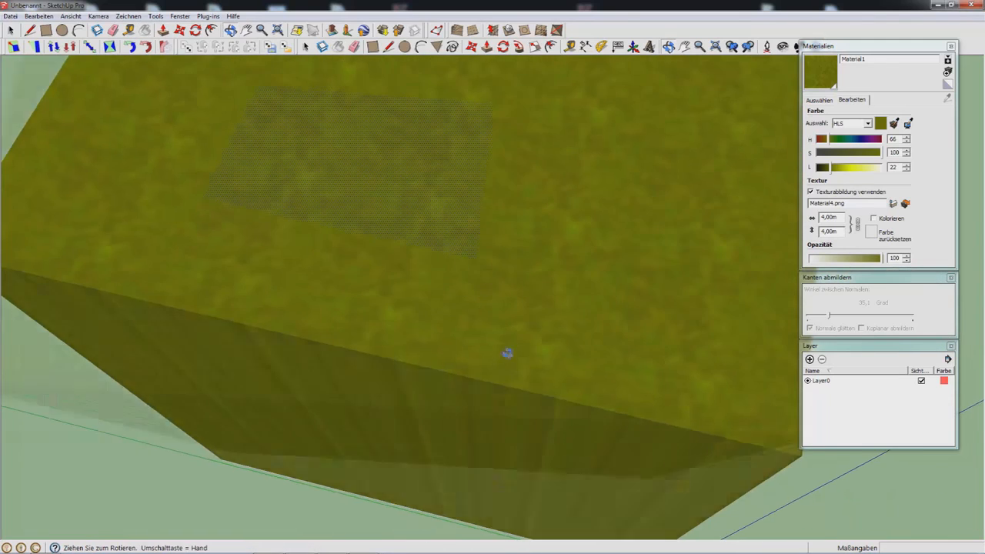
pyautogui.scroll(-8, 507, 354)
pyautogui.moveTo(495, 293); pyautogui.dragTo(469, 171, button='middle')
pyautogui.scroll(-3, 439, 247)
pyautogui.scroll(3, 470, 176)
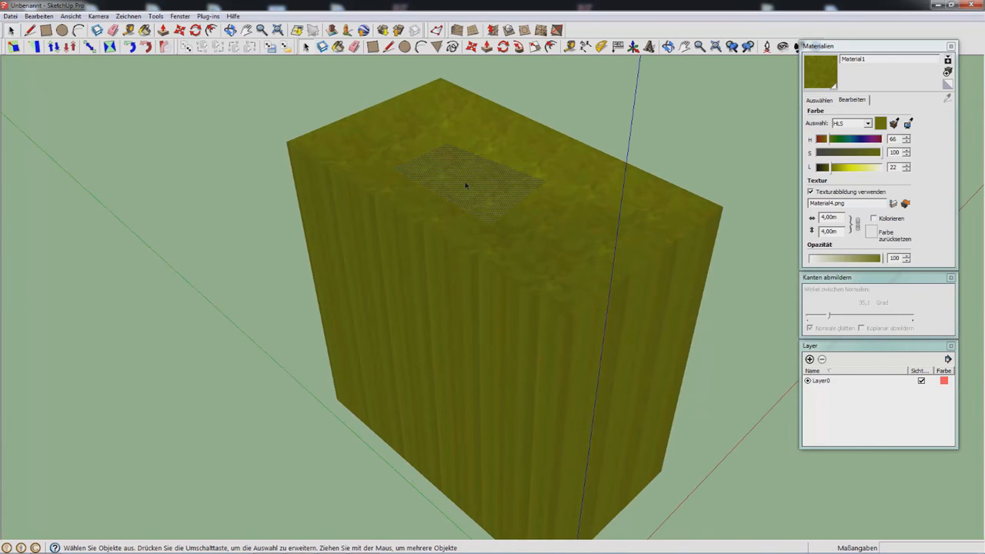
pyautogui.moveTo(466, 185); pyautogui.dragTo(428, 267, button='middle')
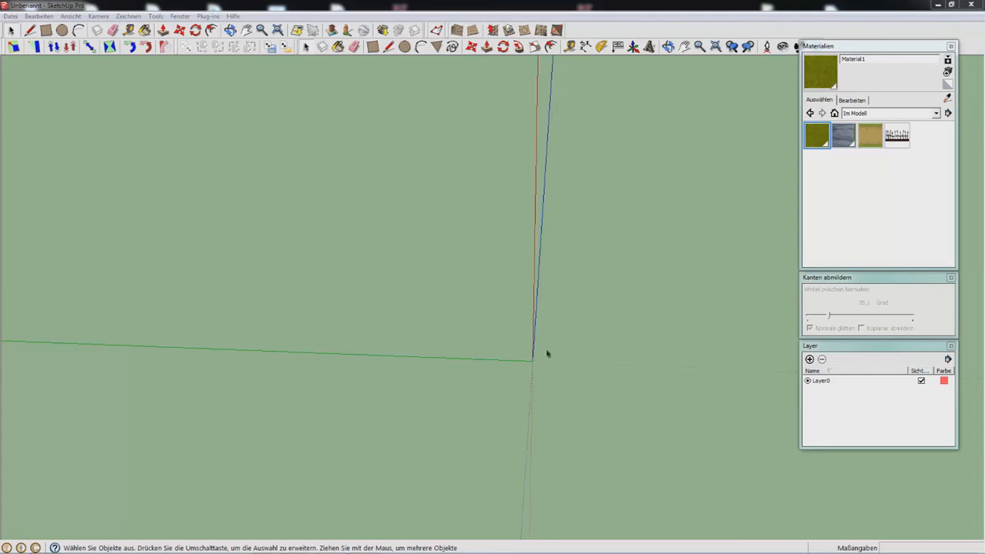
# Draw a rectangle of about 10.58 m by 8.63 m from the origin and turn the edge lines back on.
pyautogui.moveTo(548, 354); pyautogui.dragTo(574, 339, button='middle')
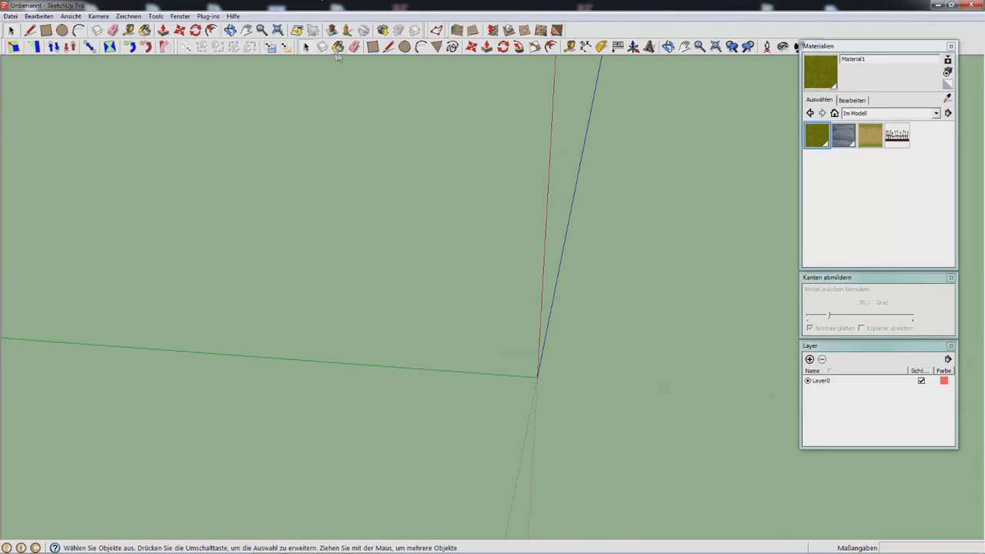
pyautogui.click(373, 46)
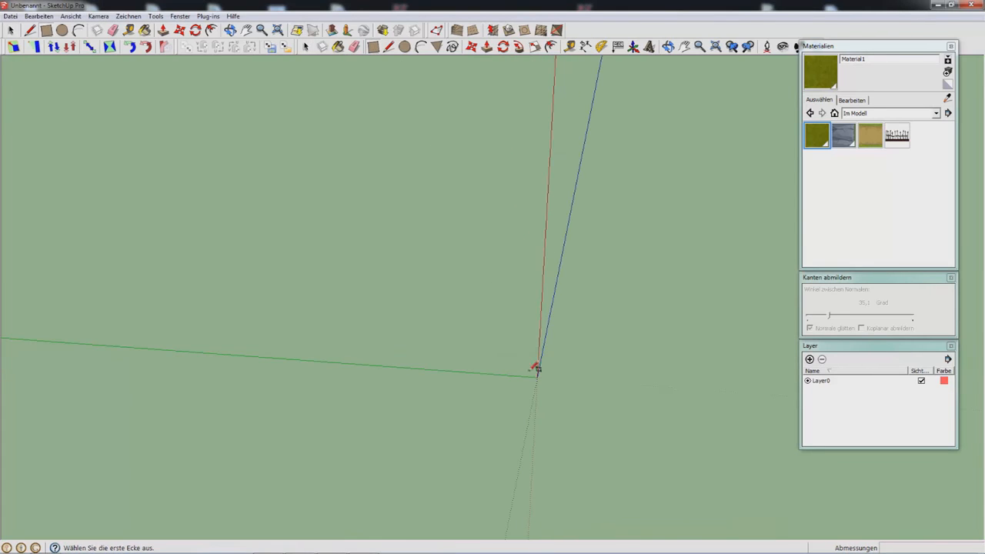
pyautogui.click(473, 293)
pyautogui.click(70, 17)
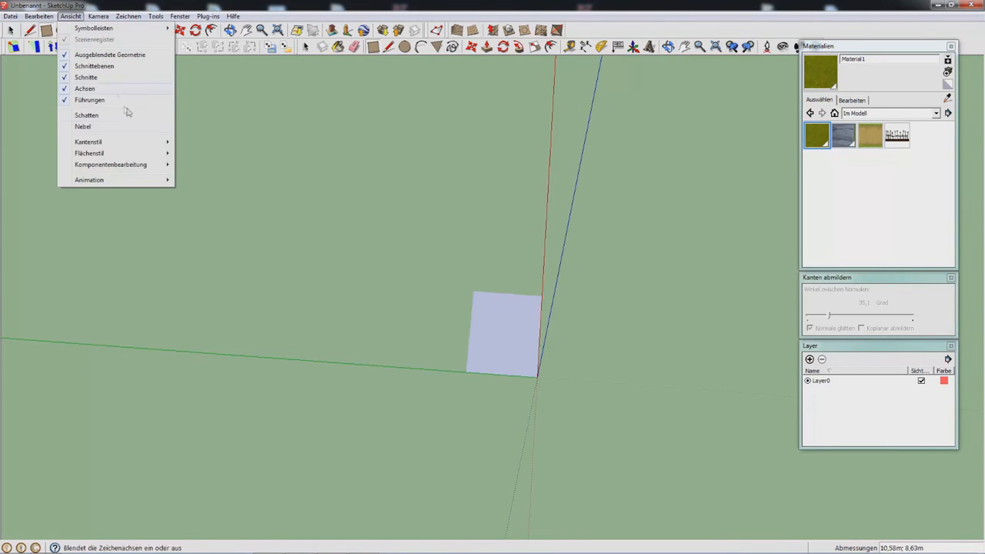
pyautogui.moveTo(165, 144)
pyautogui.click(197, 142)
# Add two adjoining rectangles in a row along the green axis, the first about 15.36 m by 10.74 m.
pyautogui.click(466, 372)
pyautogui.click(356, 283)
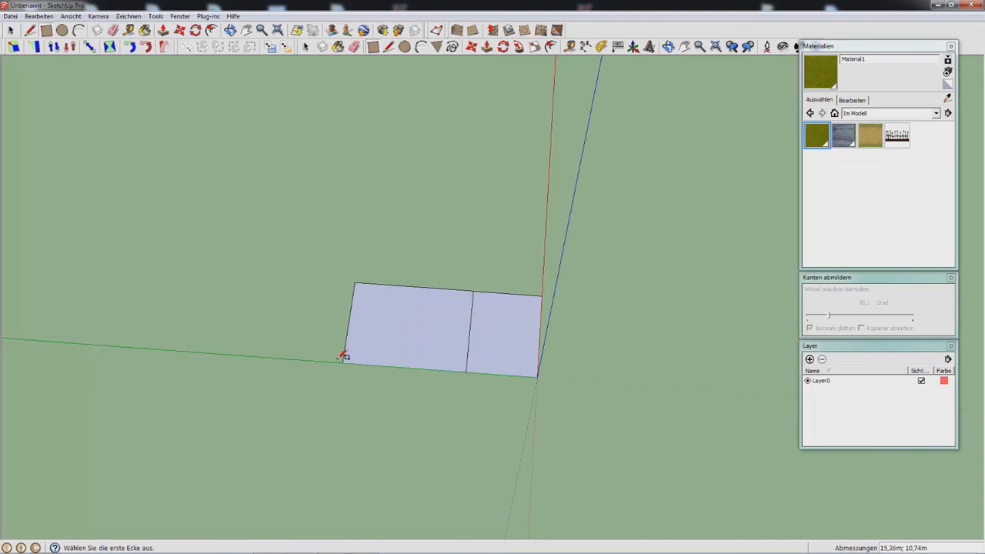
pyautogui.click(271, 271)
# Raise the end rectangle farthest from the origin along the blue axis with the vertex editing tool, so the middle one slopes.
pyautogui.press('m')
pyautogui.moveTo(365, 295); pyautogui.dragTo(323, 327, button='middle')
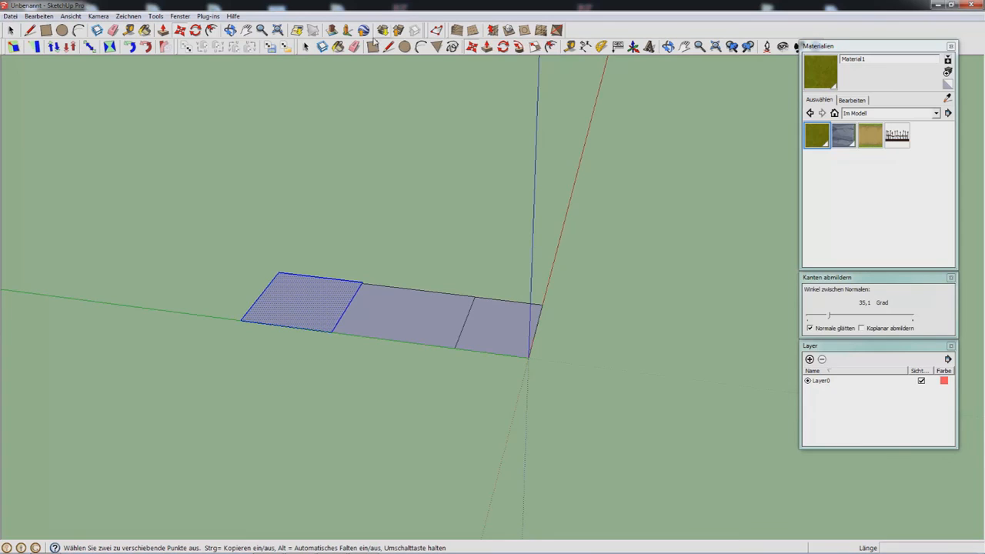
pyautogui.click(436, 31)
pyautogui.moveTo(291, 240); pyautogui.dragTo(280, 157)
pyautogui.press('space')
# Select all three connected faces of the ramp and reverse their orientation.
pyautogui.tripleClick(372, 240)
pyautogui.rightClick(372, 238)
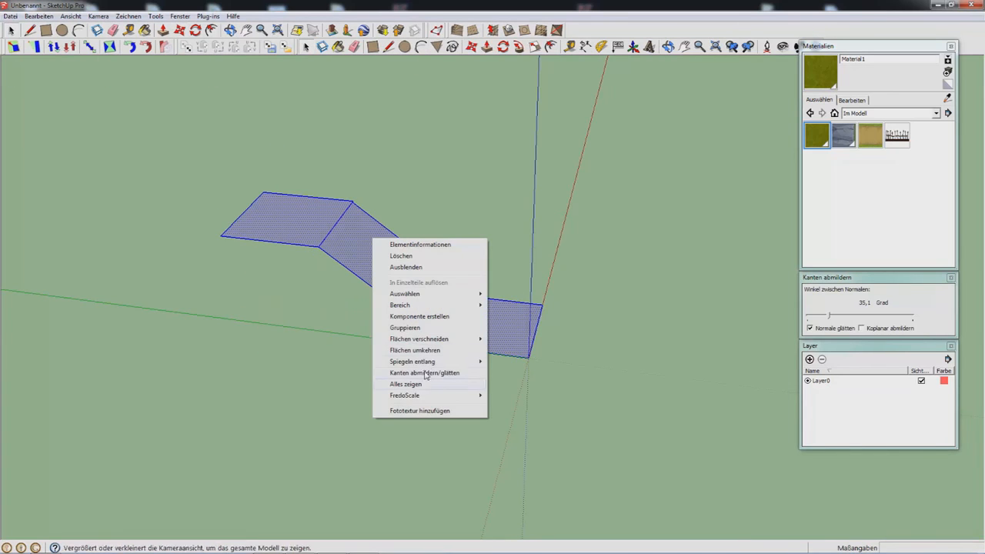
pyautogui.click(434, 351)
pyautogui.click(383, 319)
pyautogui.moveTo(383, 319); pyautogui.dragTo(408, 369, button='middle')
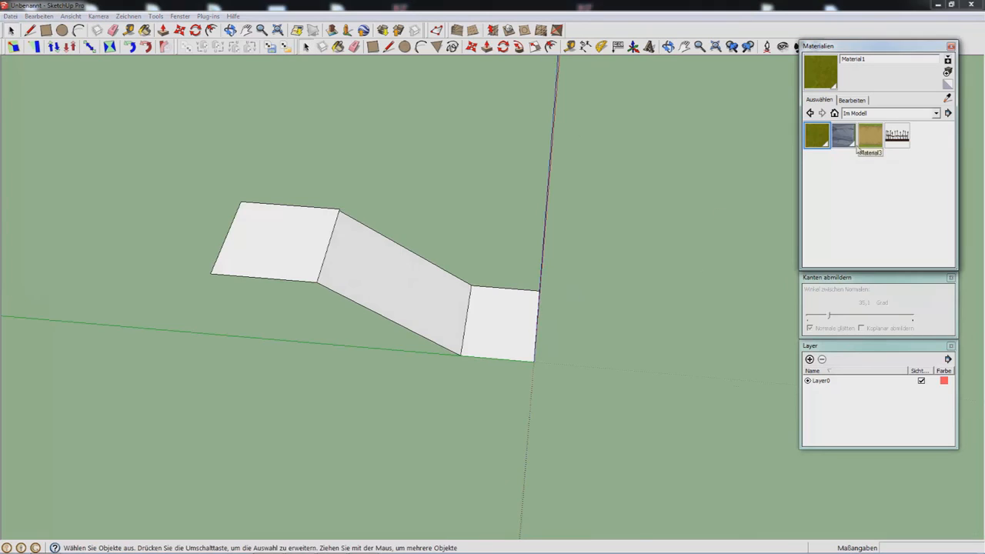
# Paint the flat face at the origin with the Material3 path texture, and move, rotate and scale the texture to fit the face.
pyautogui.click(870, 135)
pyautogui.click(505, 323)
pyautogui.rightClick(506, 328)
pyautogui.moveTo(612, 464)
pyautogui.click(647, 463)
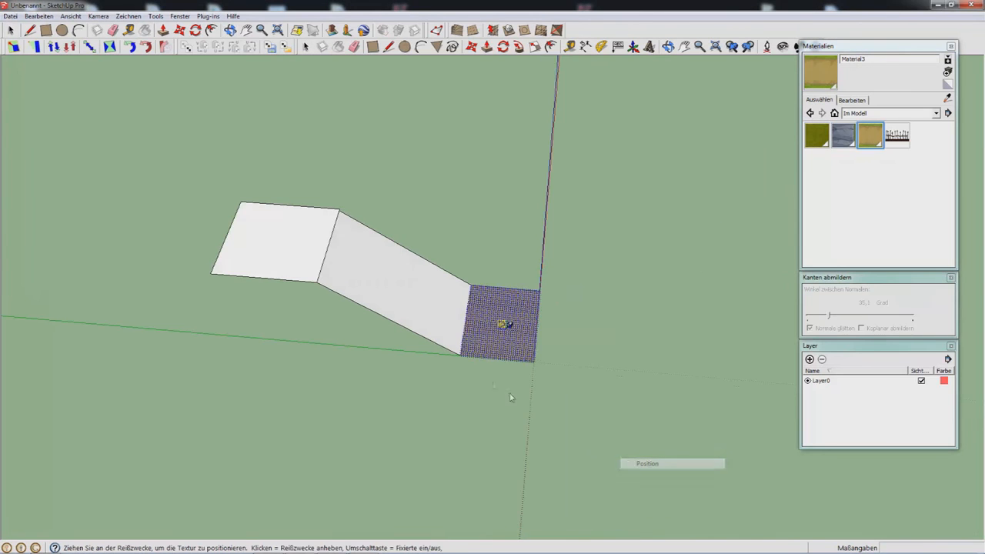
pyautogui.scroll(6, 504, 315)
pyautogui.scroll(1, 506, 314)
pyautogui.moveTo(504, 310); pyautogui.dragTo(641, 181)
pyautogui.moveTo(426, 162); pyautogui.dragTo(245, 154)
pyautogui.moveTo(436, 277); pyautogui.dragTo(476, 221)
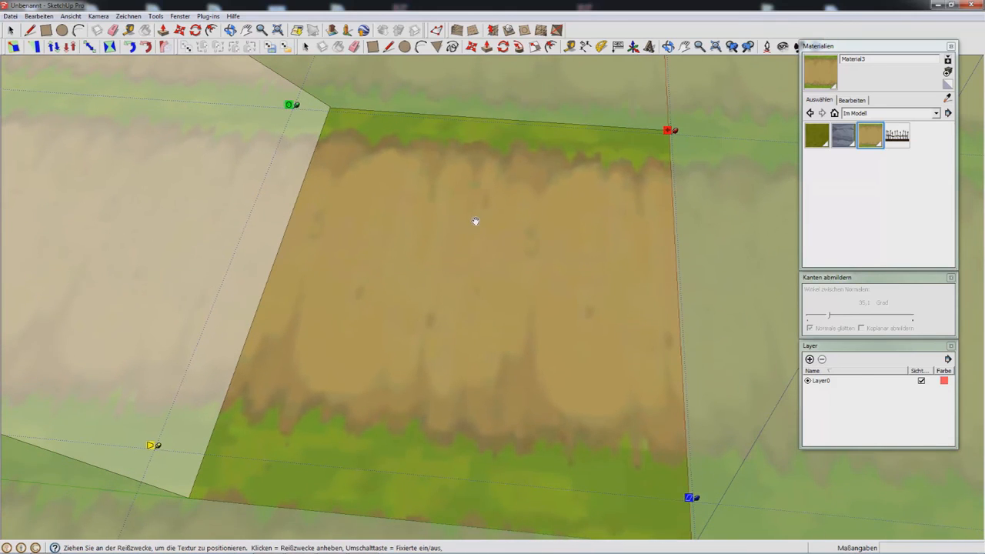
pyautogui.rightClick(475, 224)
pyautogui.click(497, 233)
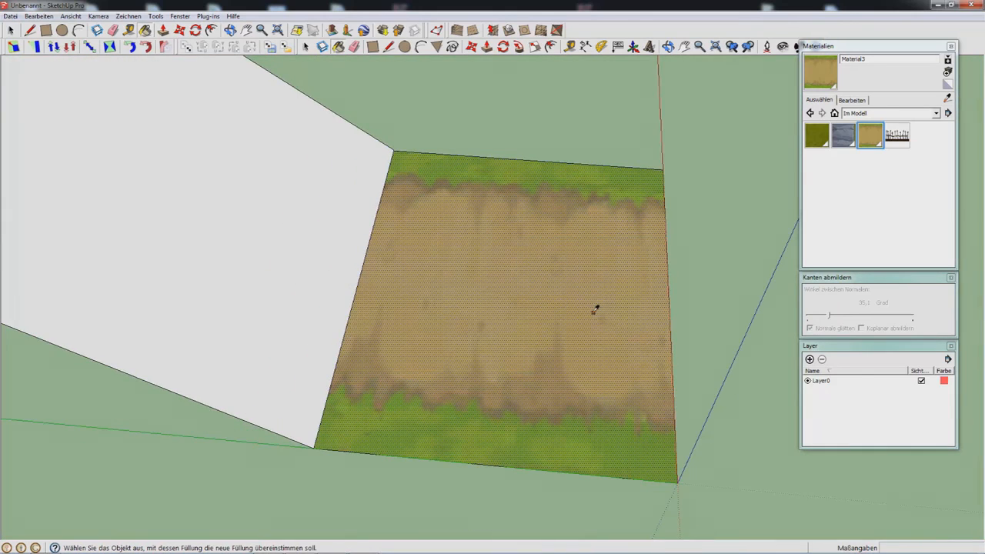
# Sample the fitted path texture and paint the sloped face and the raised flat face with it.
pyautogui.click(339, 229)
pyautogui.scroll(-3, 667, 335)
pyautogui.keyDown('alt'); pyautogui.click(365, 229); pyautogui.keyUp('alt')
pyautogui.click(218, 131)
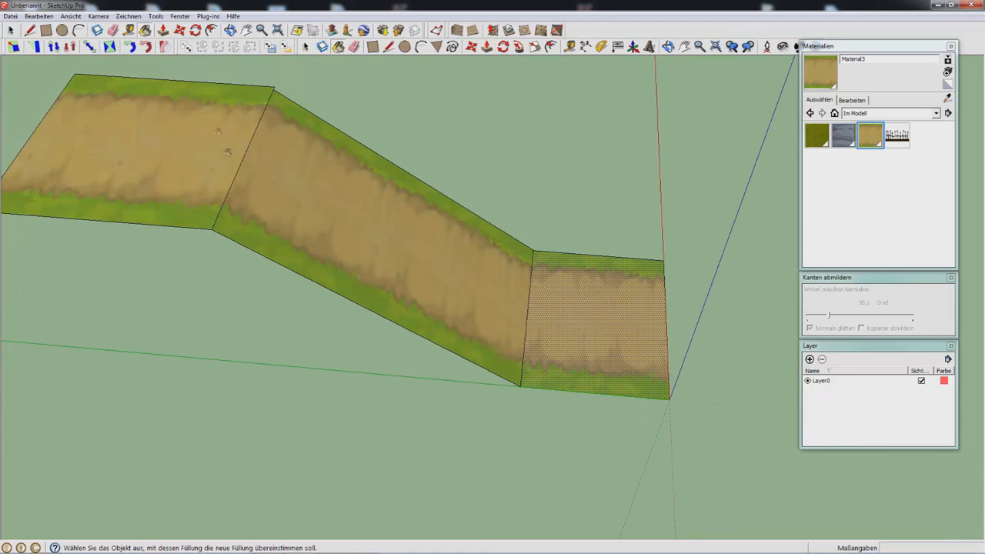
# Draw a line along the blue axis upward from the outer front corner of the raised path face.
pyautogui.scroll(-2, 286, 204)
pyautogui.moveTo(365, 180); pyautogui.dragTo(362, 171, button='middle')
pyautogui.press('l')
pyautogui.click(99, 224)
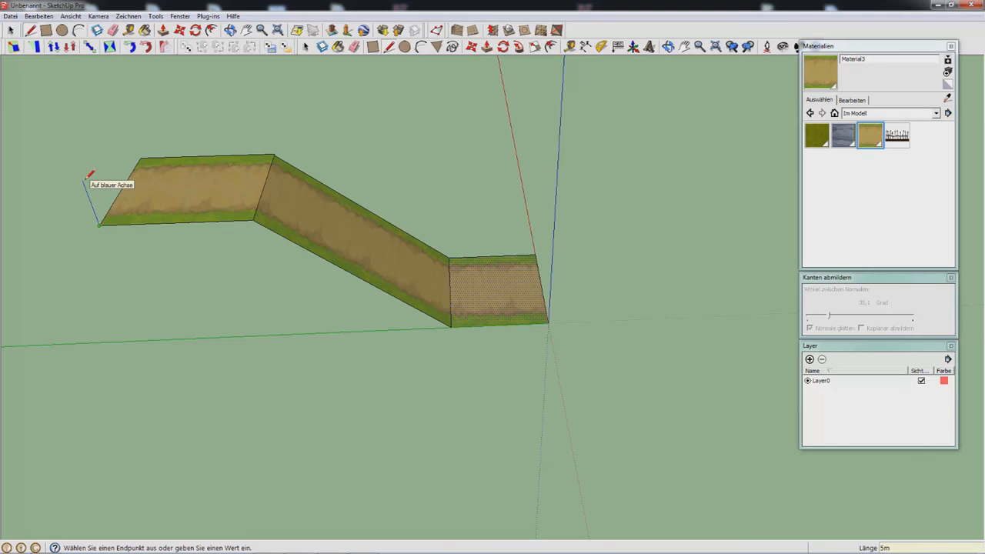
pyautogui.click(77, 169)
pyautogui.press('space')
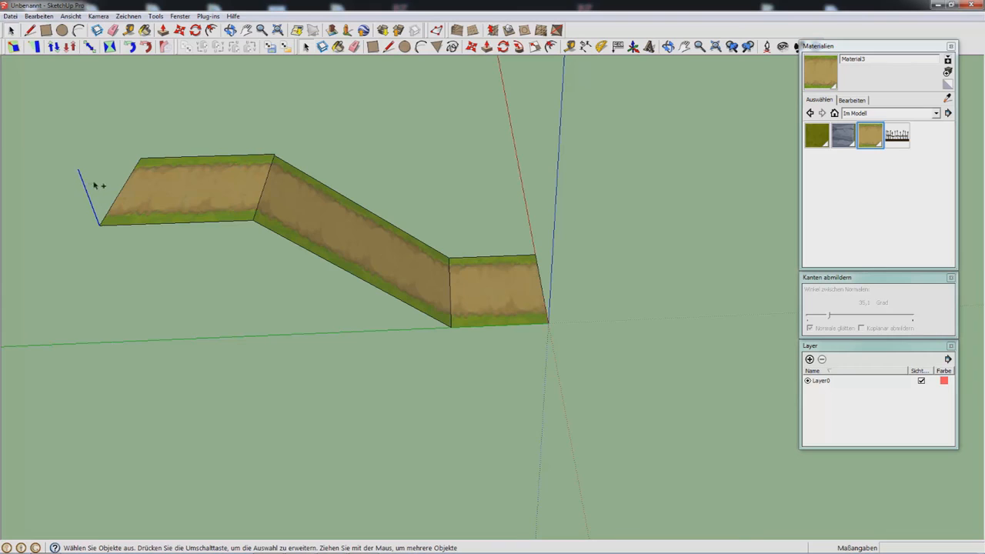
# Paste the vertical line at both outer front corners of the slope and connect the line tops to form three upright faces.
pyautogui.hotkey('ctrl', 'v')
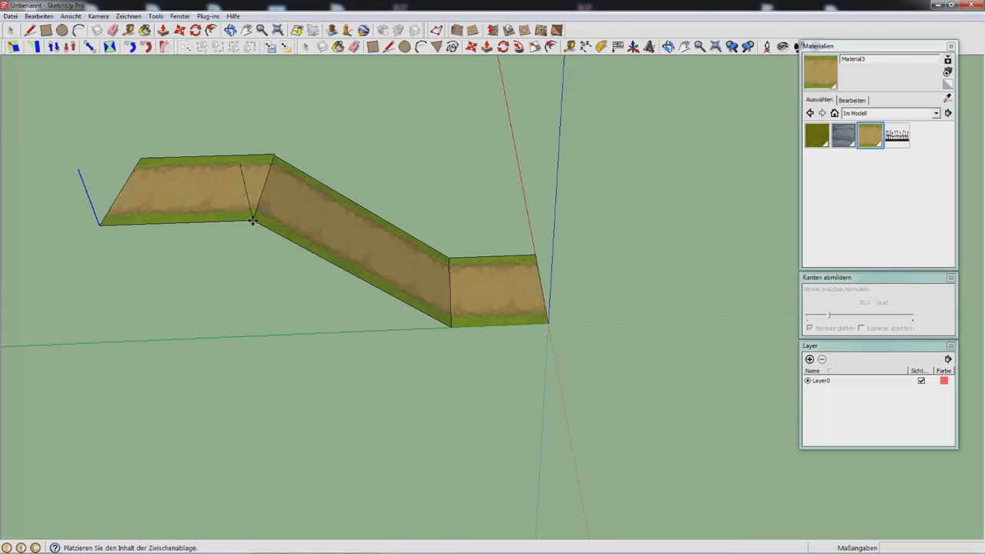
pyautogui.click(451, 327)
pyautogui.moveTo(557, 327); pyautogui.dragTo(605, 335, button='middle')
pyautogui.press('l')
pyautogui.click(457, 287)
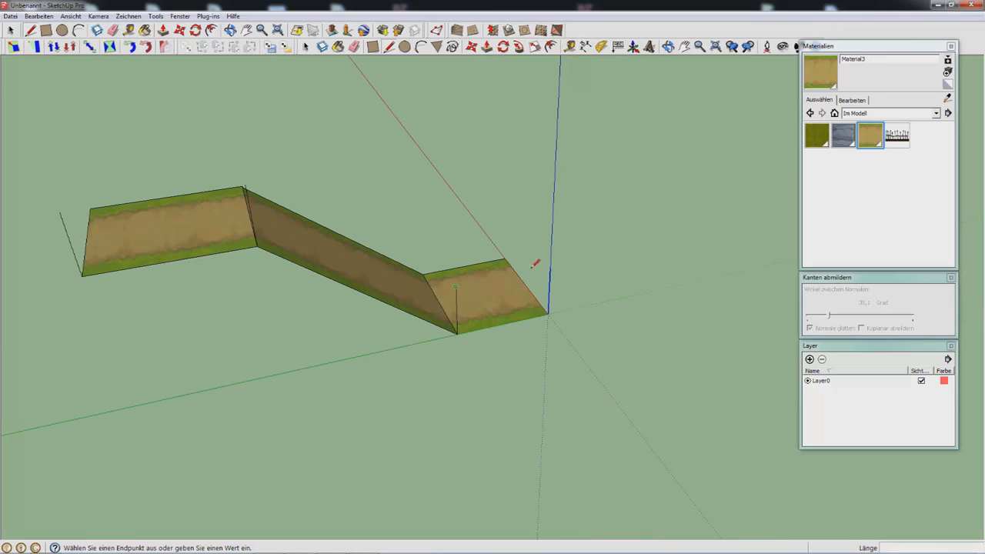
pyautogui.click(550, 267)
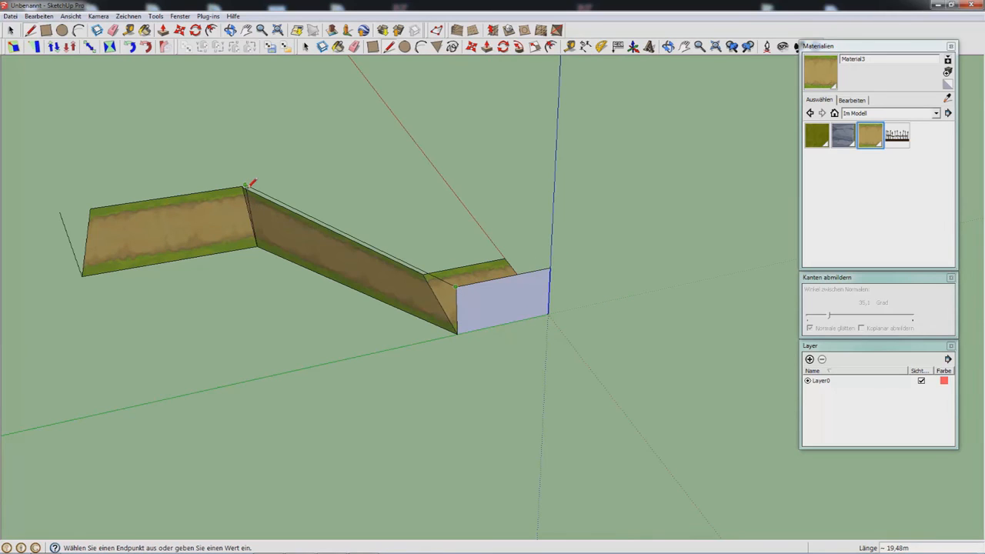
pyautogui.click(245, 186)
pyautogui.click(61, 211)
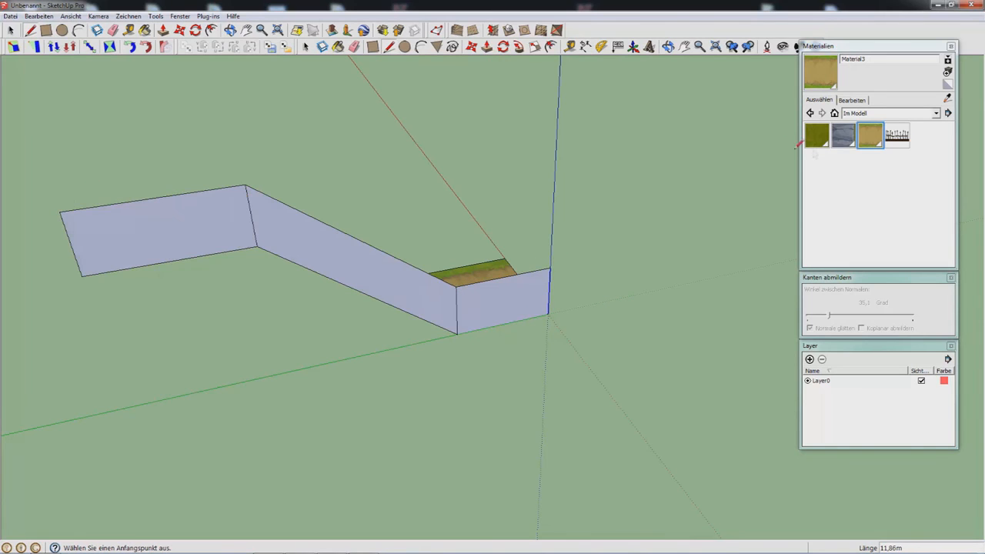
# Select the three upright faces along the path and reverse their orientation.
pyautogui.click(902, 143)
pyautogui.moveTo(287, 228); pyautogui.dragTo(223, 205, button='middle')
pyautogui.press('space')
pyautogui.click(216, 205)
pyautogui.keyDown('shift'); pyautogui.click(346, 235); pyautogui.keyUp('shift')
pyautogui.keyDown('shift'); pyautogui.click(513, 312); pyautogui.keyUp('shift')
pyautogui.rightClick(515, 312)
pyautogui.click(557, 423)
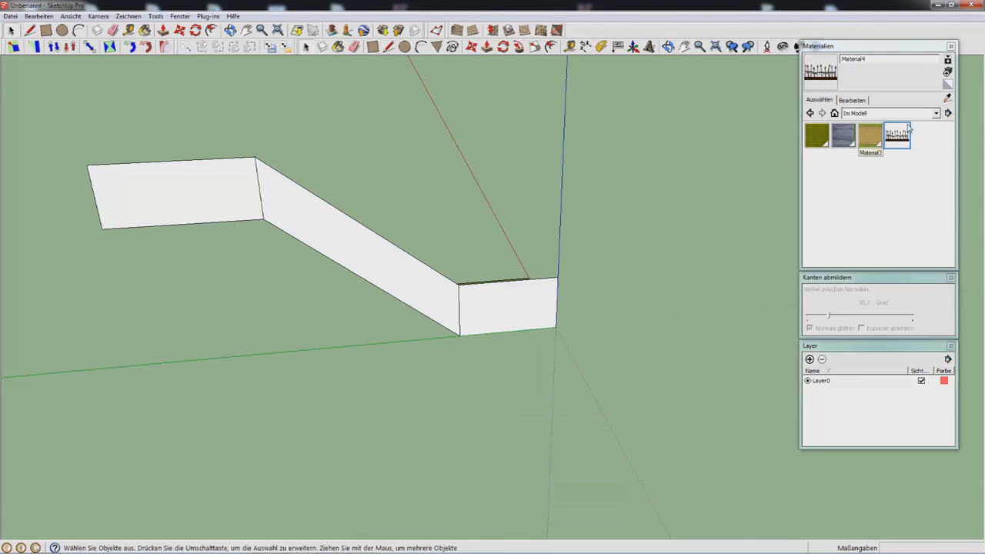
# Paint the raised upright face with the Material4 fence texture and set the texture height to 5 m.
pyautogui.press('b')
pyautogui.click(220, 192)
pyautogui.moveTo(220, 193)
pyautogui.mouseDown(button='middle')
pyautogui.moveTo(220, 176)
pyautogui.moveTo(555, 124)
pyautogui.mouseUp(button='middle')
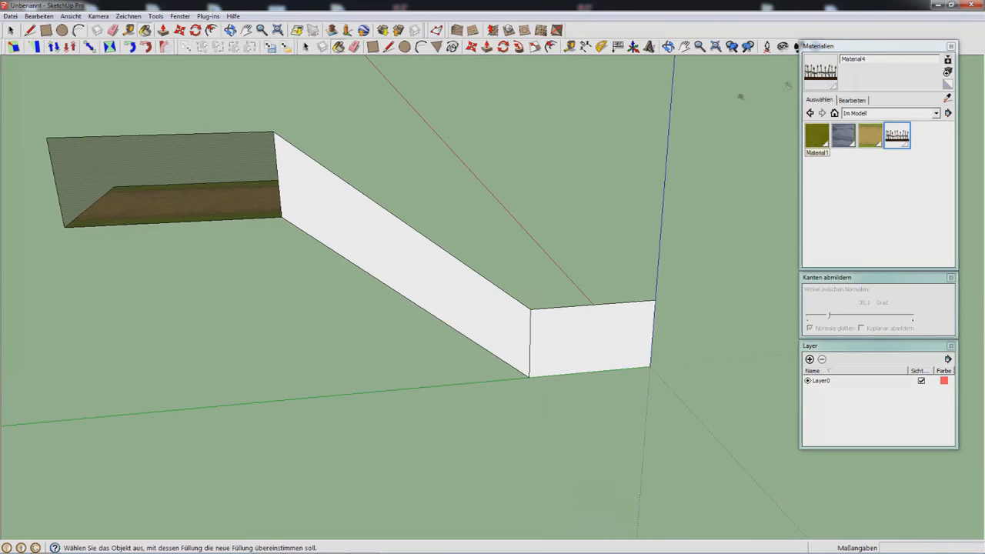
pyautogui.click(848, 100)
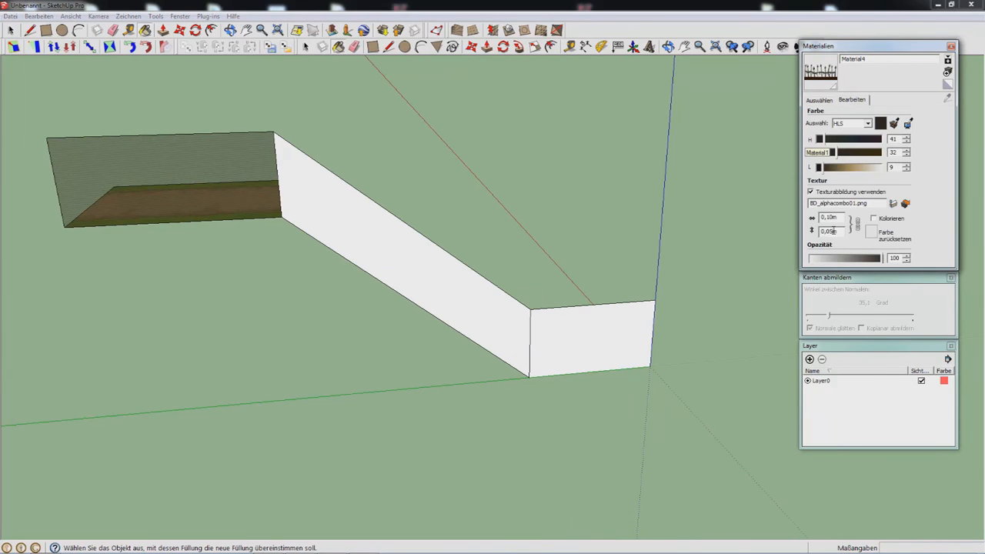
pyautogui.write('5')
pyautogui.press('Return')
# Position the fence texture on the raised upright face so its base bar sits on the face's lower edge.
pyautogui.rightClick(183, 179)
pyautogui.click(323, 314)
pyautogui.scroll(4, 283, 225)
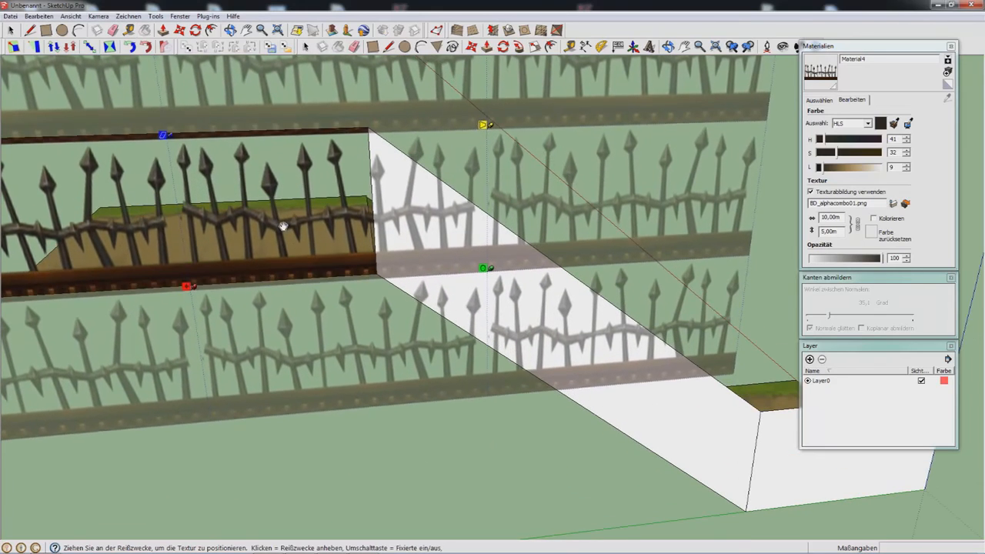
pyautogui.moveTo(283, 225); pyautogui.dragTo(286, 222)
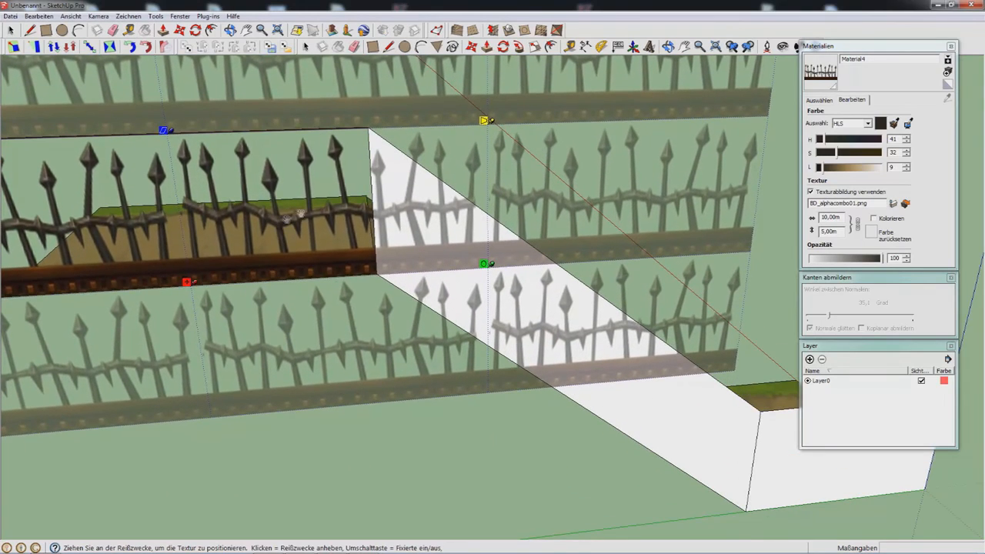
pyautogui.rightClick(287, 222)
pyautogui.click(329, 219)
# Sample the aligned fence texture and paint the sloped and the lower upright faces with it.
pyautogui.scroll(-2, 289, 199)
pyautogui.keyDown('alt'); pyautogui.click(295, 205); pyautogui.keyUp('alt')
pyautogui.click(385, 220)
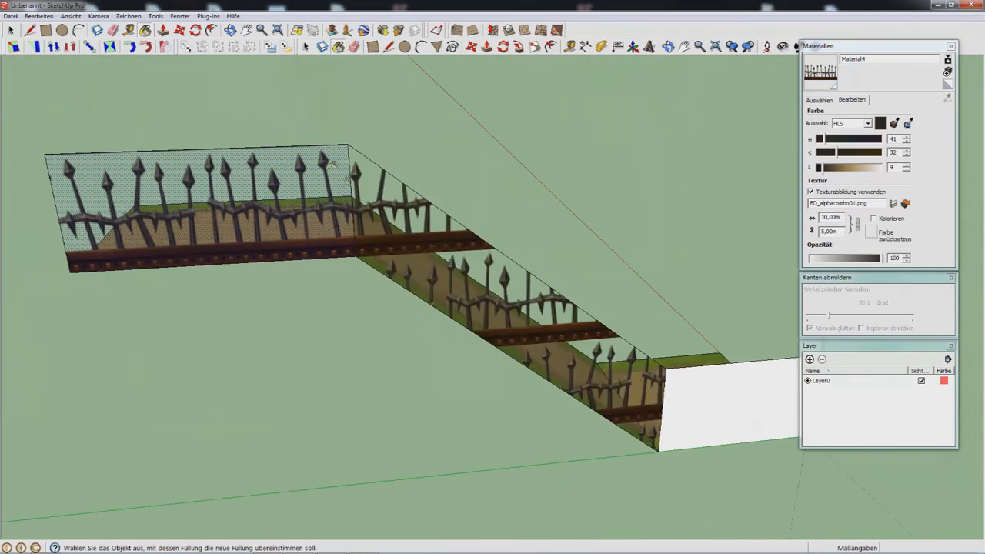
pyautogui.scroll(-3, 316, 202)
pyautogui.keyDown('alt'); pyautogui.click(312, 204); pyautogui.keyUp('alt')
pyautogui.click(561, 320)
pyautogui.press('space')
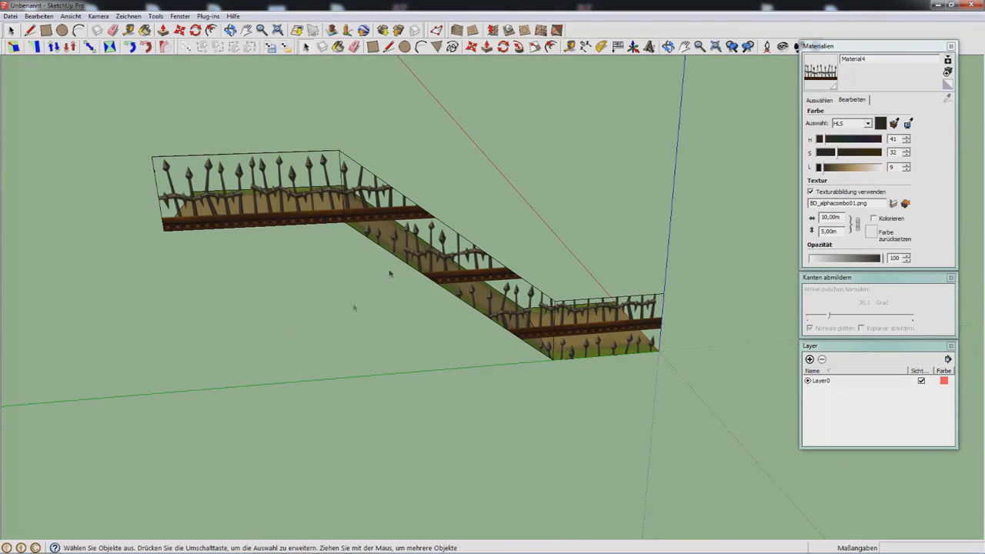
# Try to move the sloped face's fence texture so its origin pin sits exactly on the lower corner at the upper bend.
pyautogui.scroll(2, 454, 259)
pyautogui.rightClick(359, 219)
pyautogui.moveTo(463, 356)
pyautogui.click(504, 355)
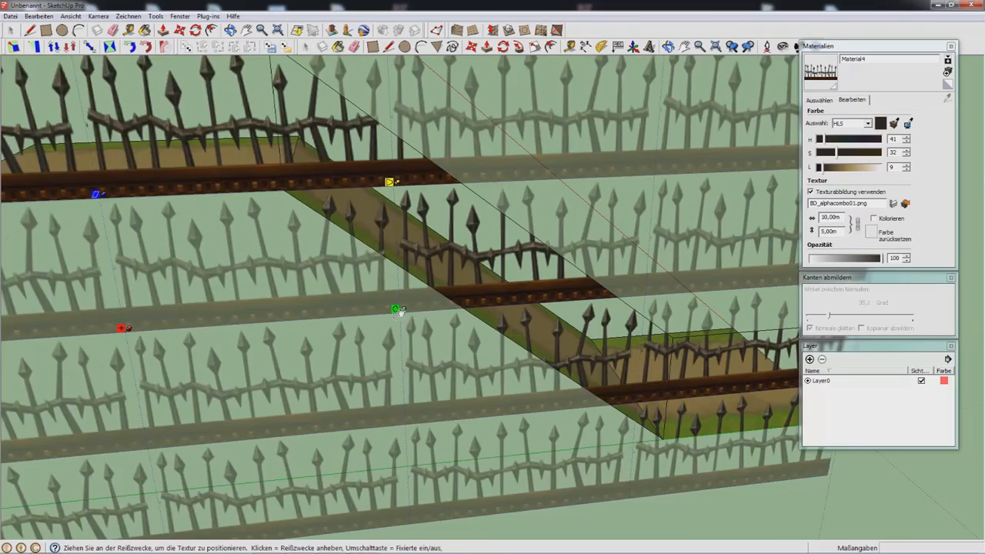
pyautogui.scroll(6, 306, 210)
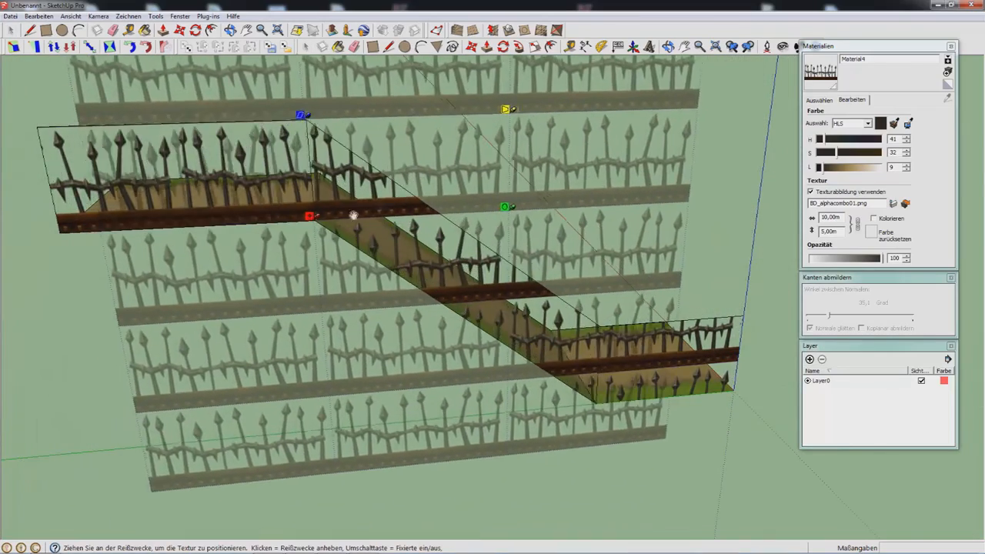
pyautogui.scroll(1, 306, 208)
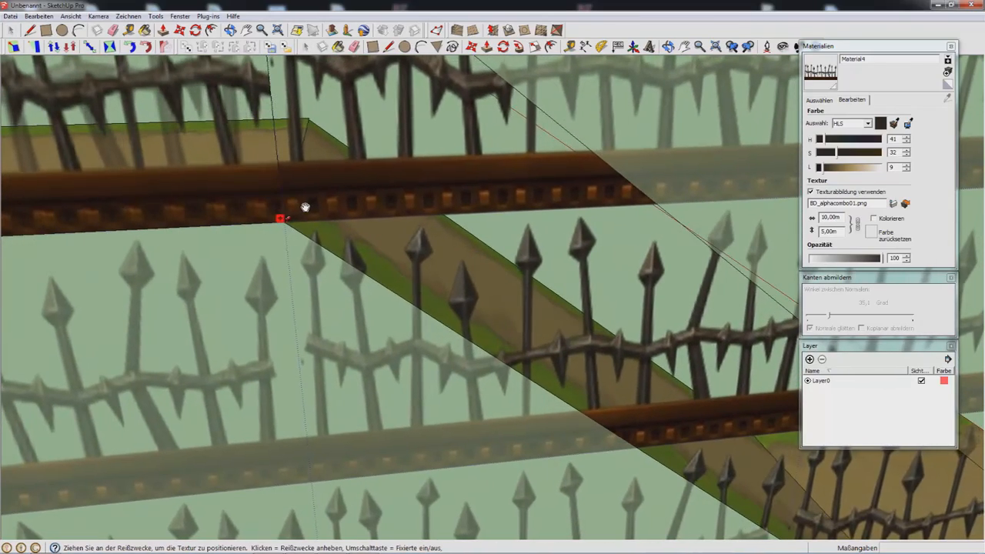
pyautogui.scroll(3, 262, 215)
pyautogui.scroll(5, 293, 221)
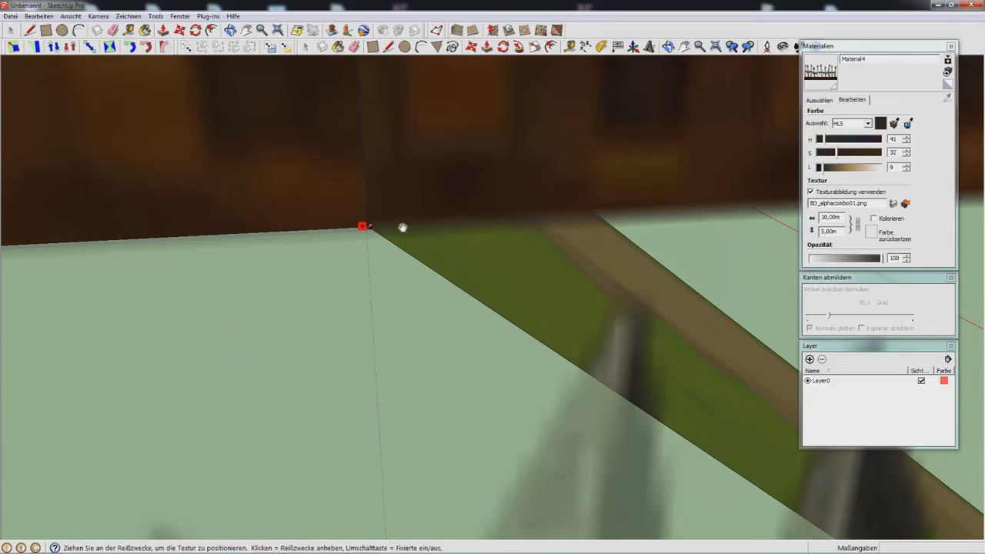
pyautogui.moveTo(358, 226); pyautogui.dragTo(360, 221)
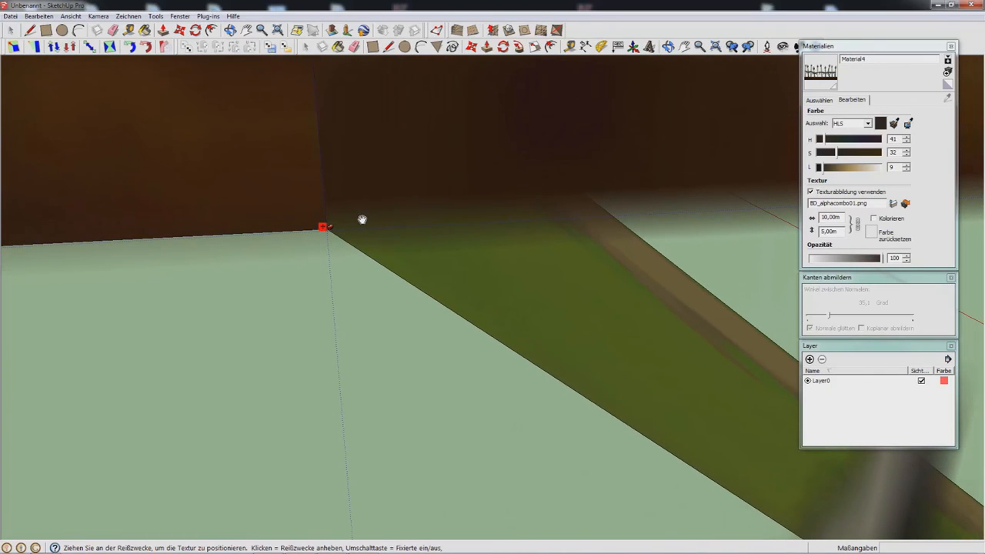
pyautogui.scroll(3, 324, 228)
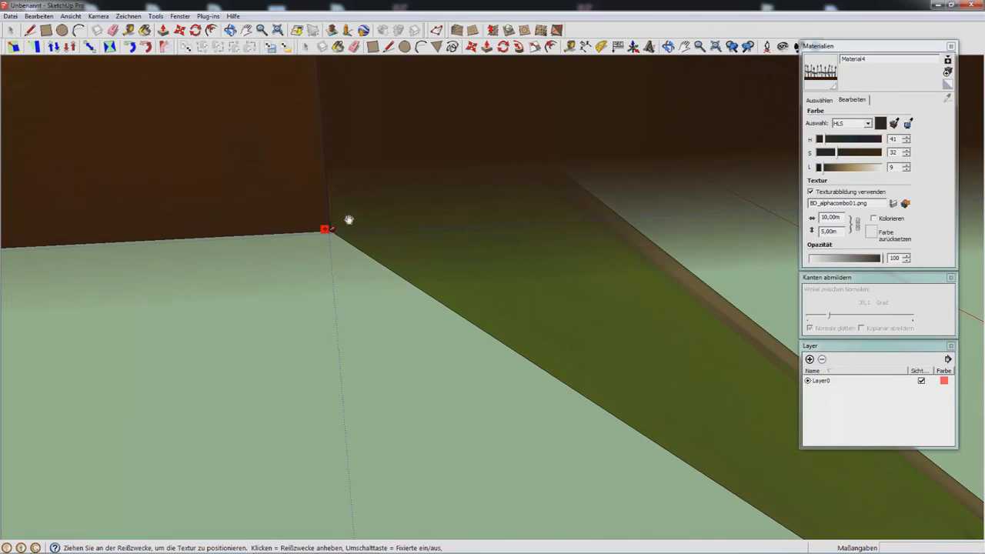
pyautogui.scroll(-5, 255, 190)
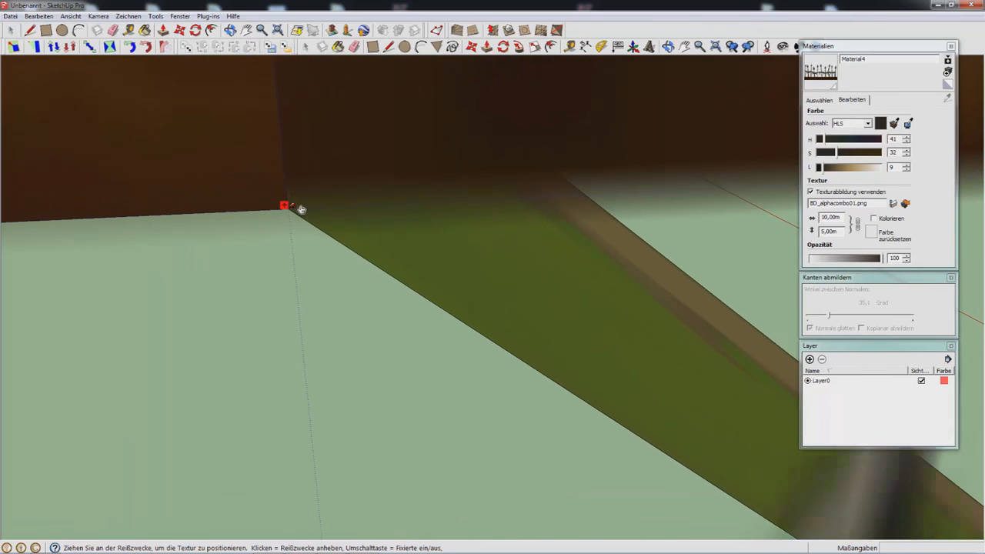
pyautogui.scroll(-8, 223, 175)
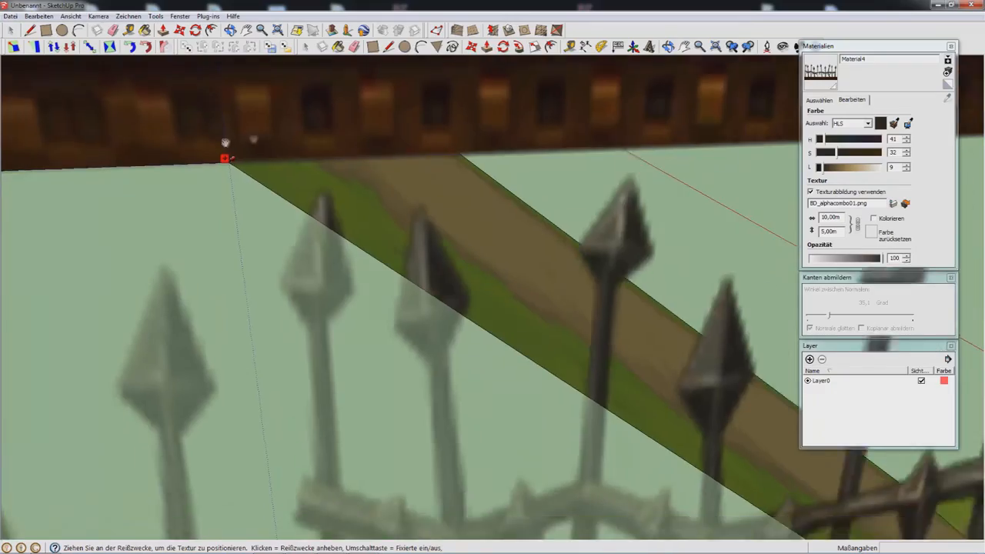
pyautogui.scroll(-2, 310, 173)
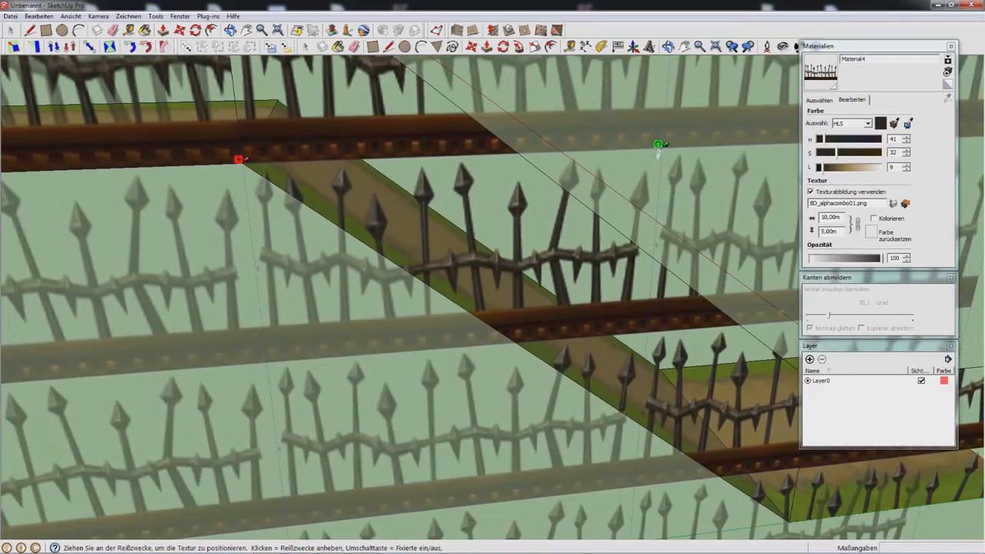
# Try to rotate the fence texture on the sloped face so its base bar follows the slope's lower edge.
pyautogui.moveTo(662, 145); pyautogui.dragTo(558, 369)
pyautogui.rightClick(535, 300)
pyautogui.click(569, 310)
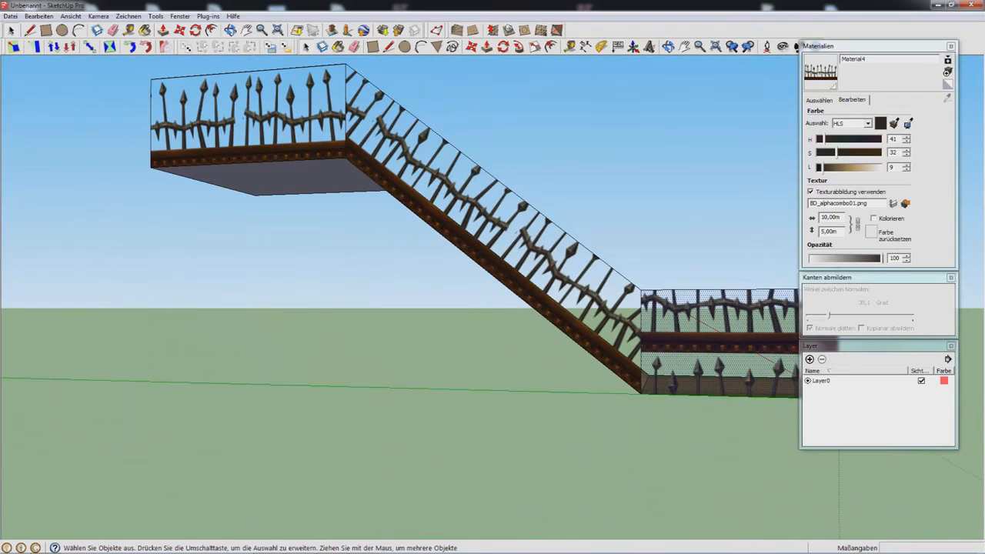
# Try to repaint the lower upright face with the raised face's texture and shift the fence down to its lower edge.
pyautogui.press('b')
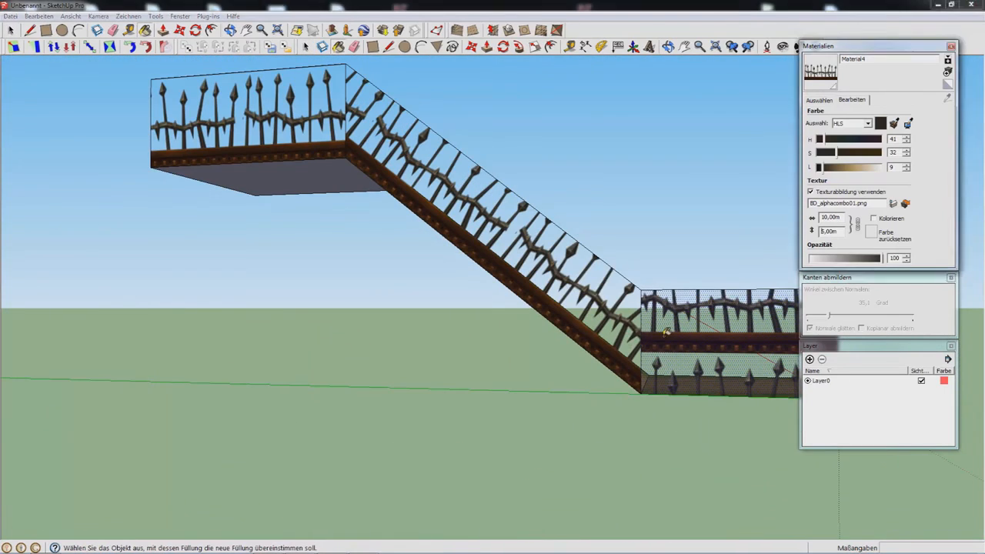
pyautogui.click(666, 332)
pyautogui.keyDown('alt'); pyautogui.click(263, 120); pyautogui.keyUp('alt')
pyautogui.click(688, 324)
pyautogui.rightClick(687, 324)
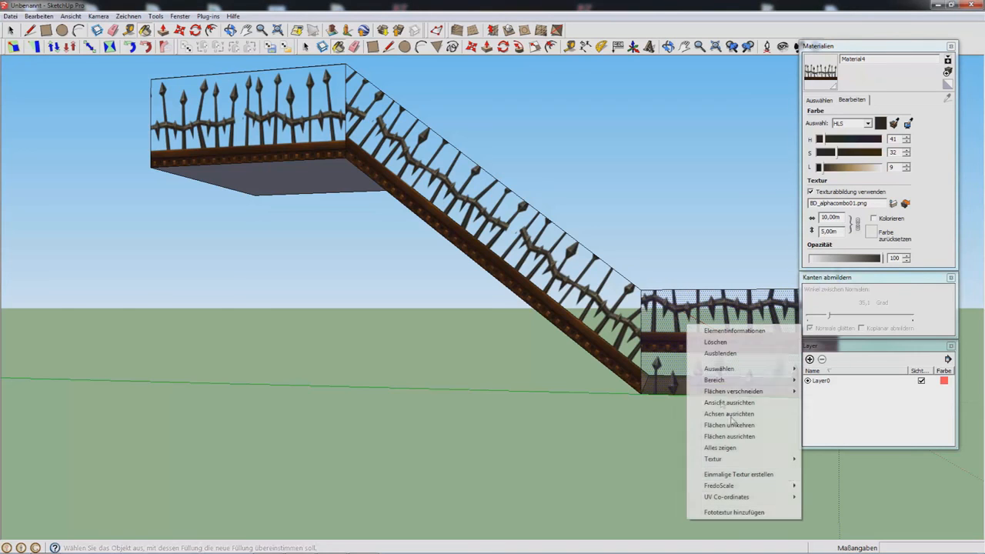
pyautogui.moveTo(797, 460)
pyautogui.click(828, 459)
pyautogui.moveTo(678, 307); pyautogui.dragTo(678, 348)
pyautogui.rightClick(678, 345)
pyautogui.click(701, 349)
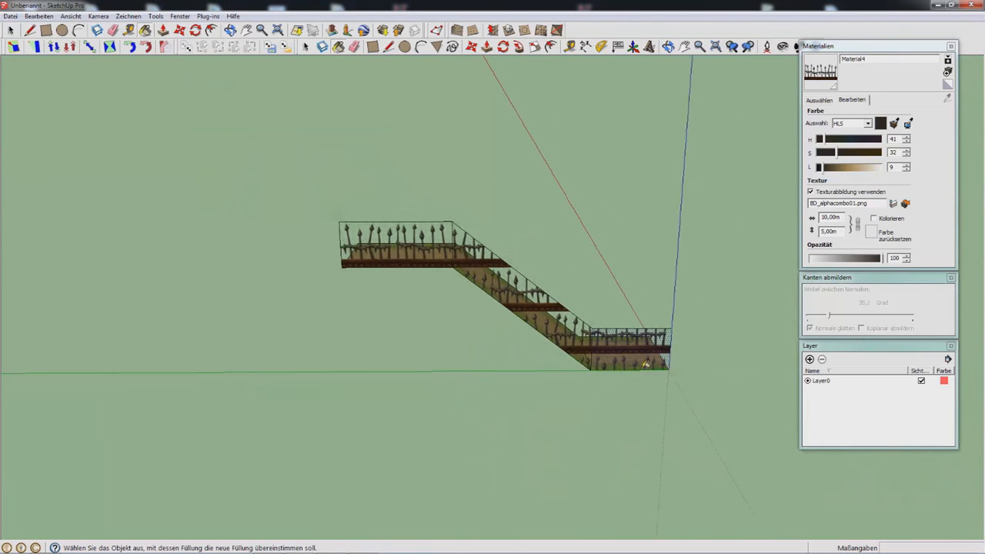
# Cut the three fence faces from the path and paste them at a free spot in front of it.
pyautogui.scroll(2, 646, 363)
pyautogui.press('space')
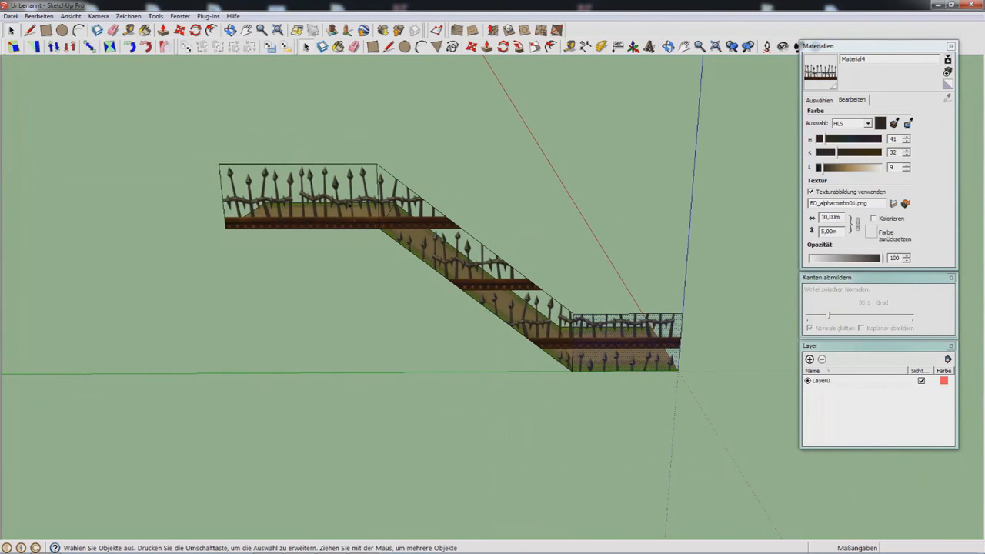
pyautogui.scroll(-3, 418, 275)
pyautogui.hotkey('ctrl', 'v')
pyautogui.click(742, 424)
pyautogui.keyDown('shift'); pyautogui.moveTo(742, 424); pyautogui.dragTo(685, 388, button='middle'); pyautogui.keyUp('shift')
pyautogui.scroll(-1, 646, 387)
pyautogui.scroll(2, 616, 389)
pyautogui.moveTo(616, 385); pyautogui.dragTo(584, 289, button='middle')
# Move the pasted lower fence face up along the blue axis by about 12.11 m, level with the raised fence face.
pyautogui.click(574, 330)
pyautogui.click(564, 320)
pyautogui.press('space')
pyautogui.click(595, 307)
pyautogui.press('m')
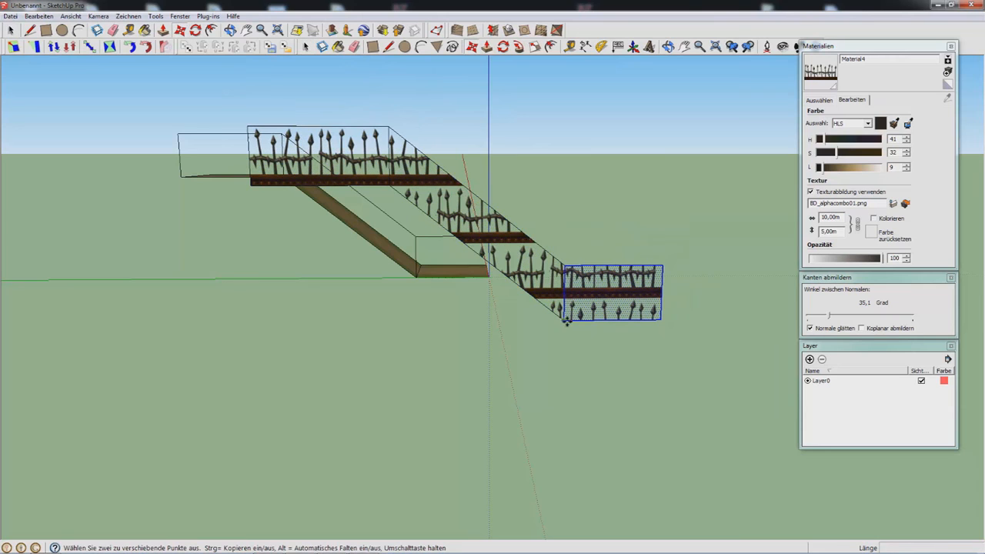
pyautogui.click(564, 319)
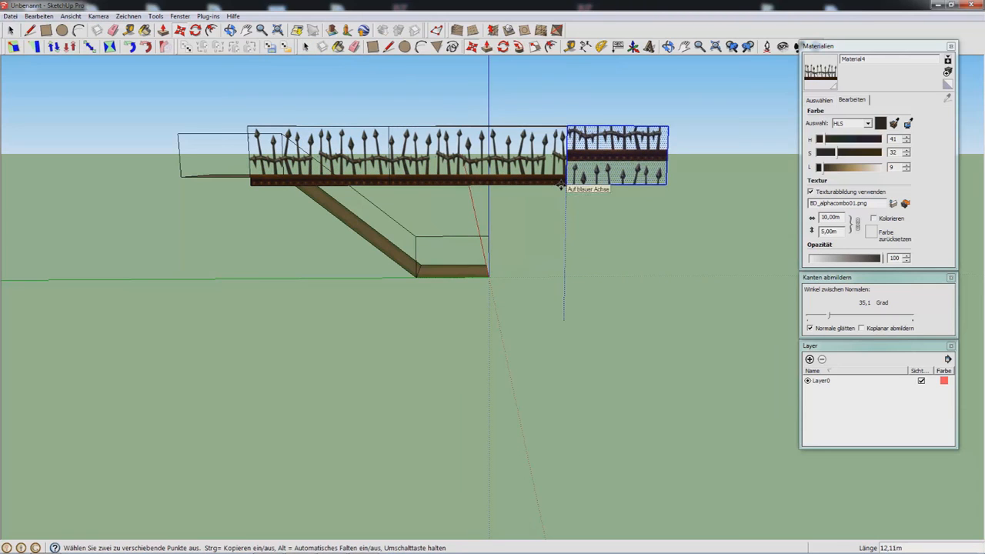
pyautogui.click(561, 186)
pyautogui.moveTo(449, 180)
pyautogui.mouseDown(button='middle')
pyautogui.moveTo(423, 194)
pyautogui.moveTo(393, 173)
pyautogui.mouseUp(button='middle')
pyautogui.press('space')
# Sample the texture of the straightened middle fence face and paint the end fence face with it.
pyautogui.press('b')
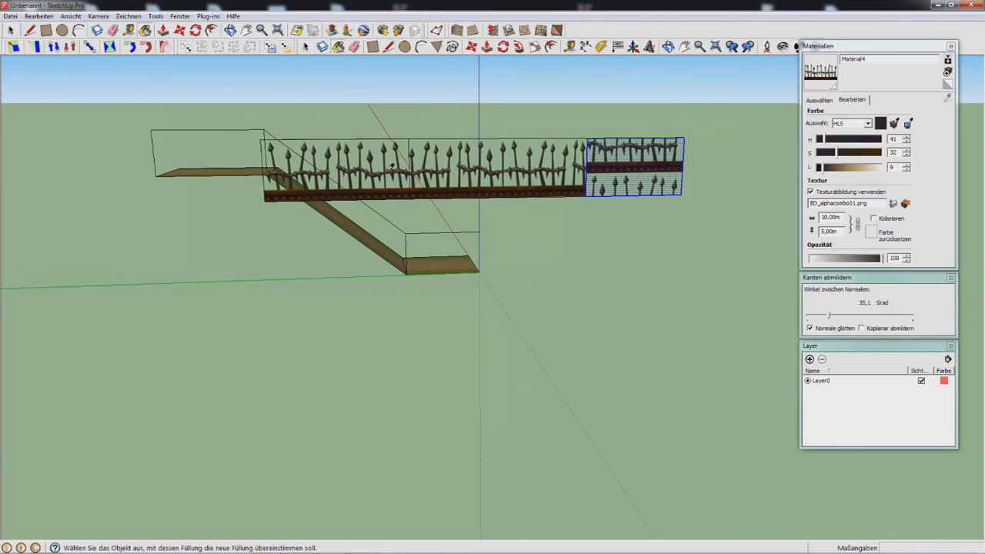
pyautogui.keyDown('alt'); pyautogui.click(556, 166); pyautogui.keyUp('alt')
pyautogui.click(613, 184)
pyautogui.moveTo(614, 185); pyautogui.dragTo(621, 239, button='middle')
pyautogui.press('space')
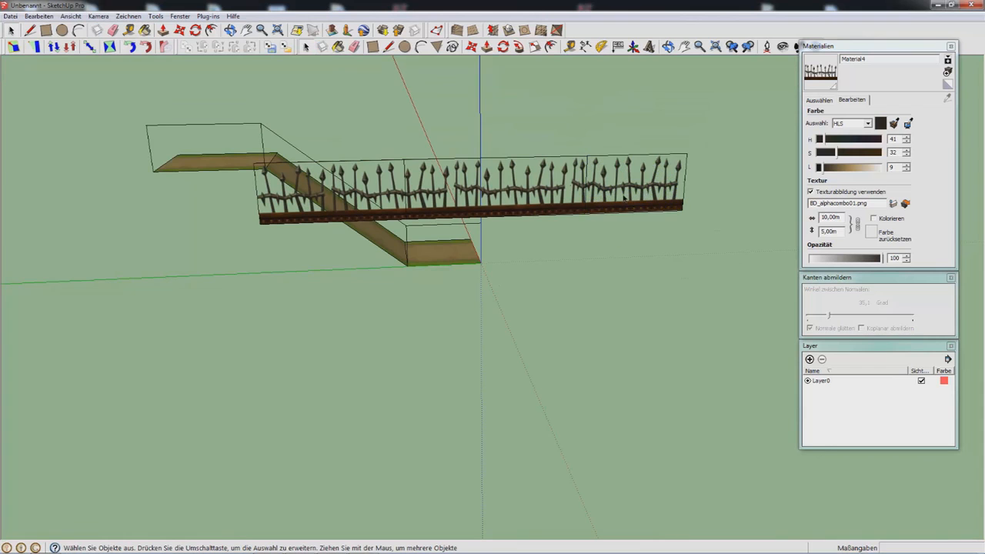
# Remove the leftover upright outlines along the path and turn the whole straight fence strip into a component.
pyautogui.moveTo(609, 190); pyautogui.dragTo(627, 148, button='middle')
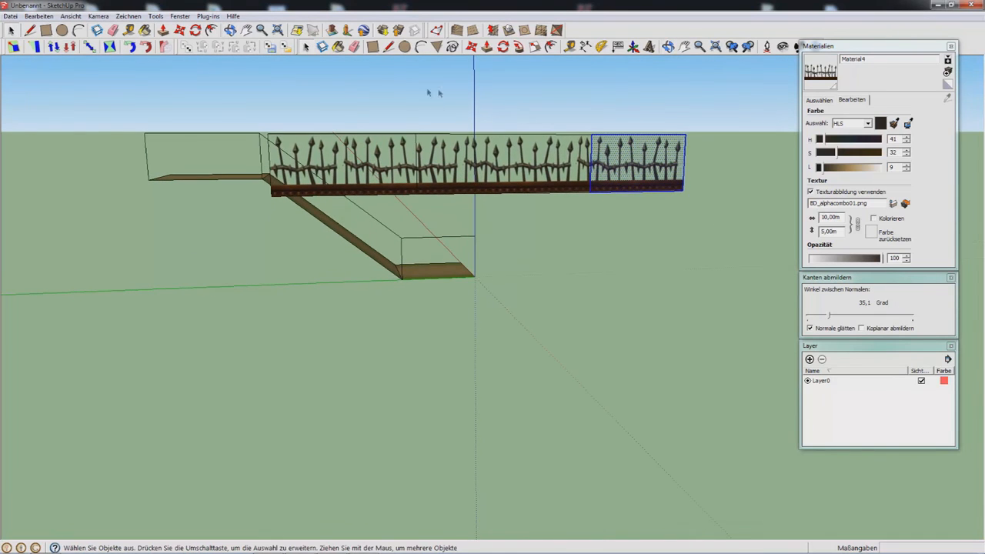
pyautogui.click(101, 30)
pyautogui.click(833, 345)
pyautogui.moveTo(429, 191); pyautogui.dragTo(419, 239, button='middle')
pyautogui.tripleClick(286, 206)
pyautogui.hotkey('shift', 'c')
pyautogui.press('Return')
pyautogui.press('Return')
pyautogui.click(315, 274)
# Move the fence component by its lower end corner onto the outer front corner of the raised path face.
pyautogui.press('m')
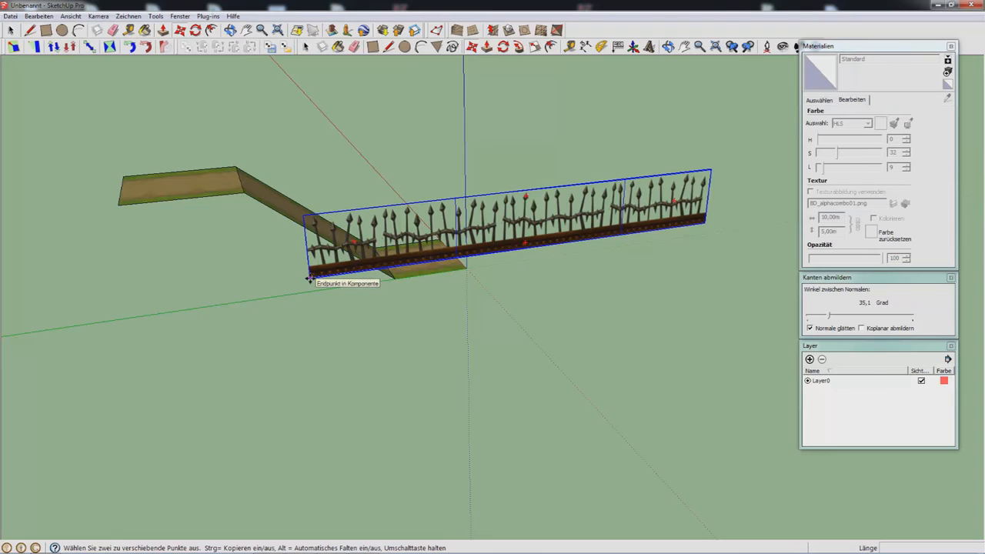
pyautogui.click(309, 279)
pyautogui.moveTo(123, 201); pyautogui.dragTo(496, 166, button='middle')
pyautogui.scroll(2, 154, 171)
pyautogui.press('space')
# Open the fence component for editing and draw a diagonal line across each of its three fence faces.
pyautogui.doubleClick(495, 165)
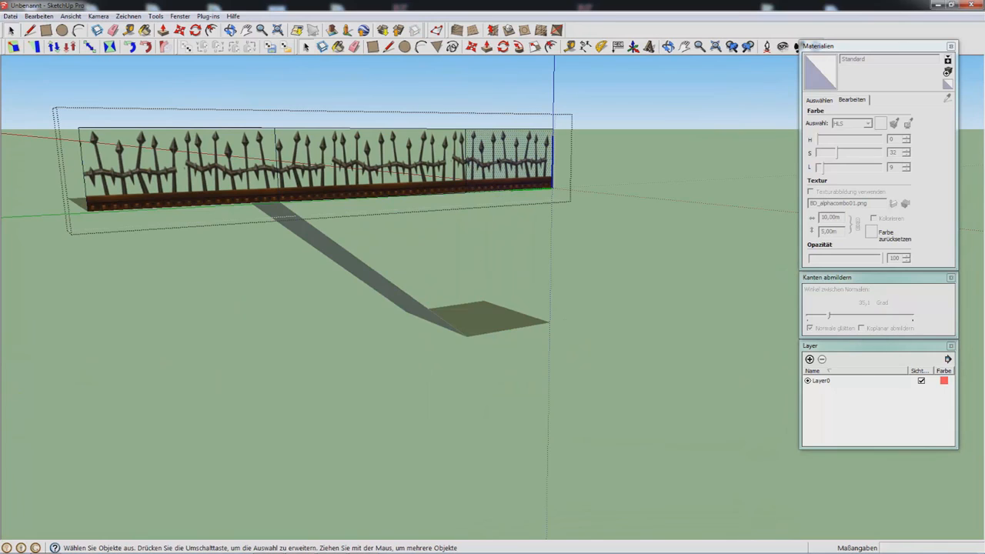
pyautogui.click(274, 128)
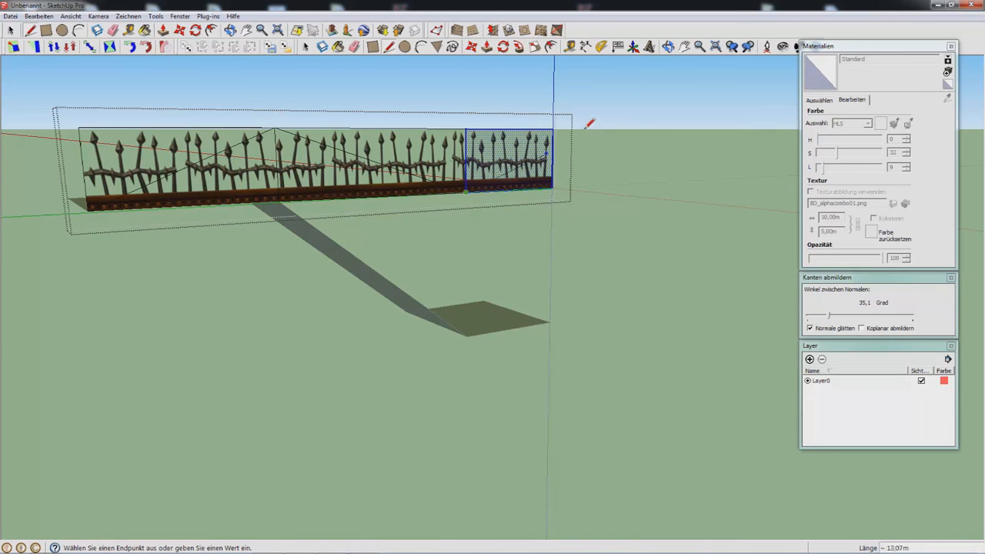
pyautogui.moveTo(491, 127); pyautogui.dragTo(437, 165, button='middle')
pyautogui.scroll(2, 437, 166)
pyautogui.press('space')
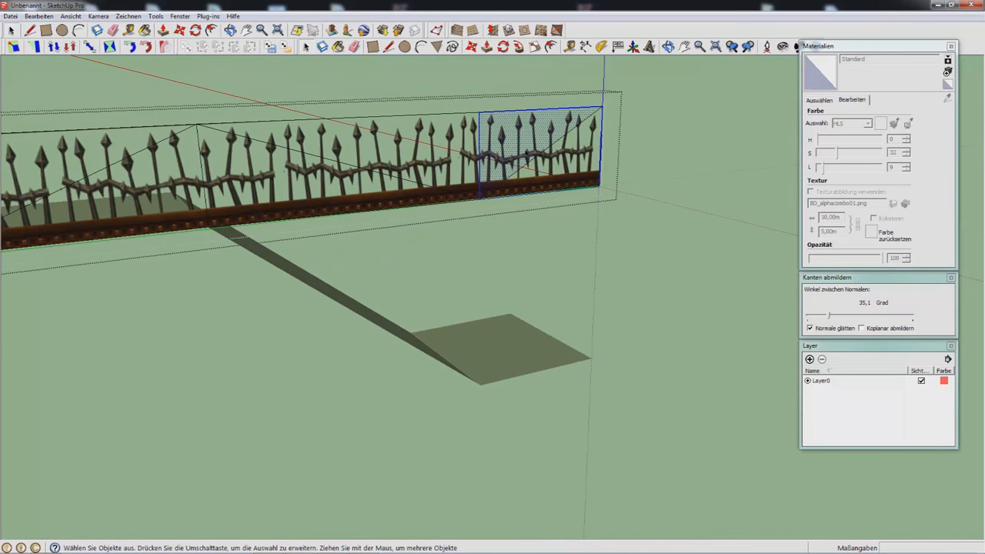
pyautogui.moveTo(556, 164); pyautogui.dragTo(539, 116, button='middle')
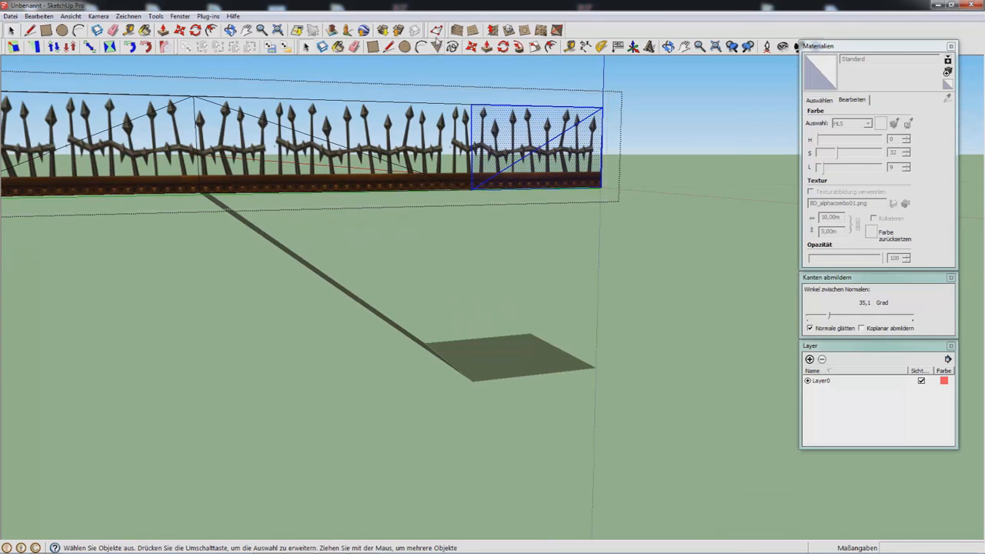
# Move the four vertices of the end fence face about 12 m straight down onto the lower path section and leave the component.
pyautogui.click(436, 29)
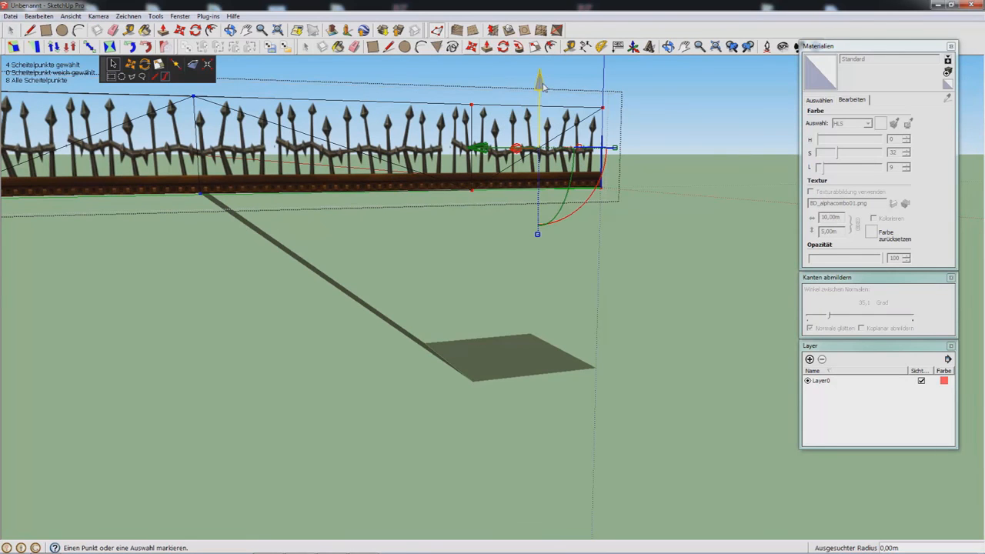
pyautogui.moveTo(543, 87); pyautogui.dragTo(493, 286)
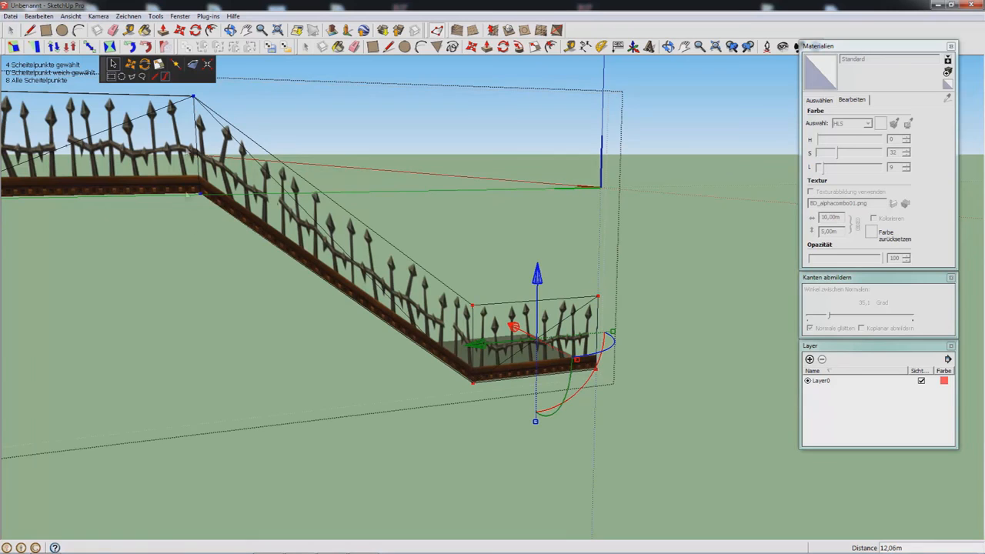
pyautogui.scroll(10, 440, 381)
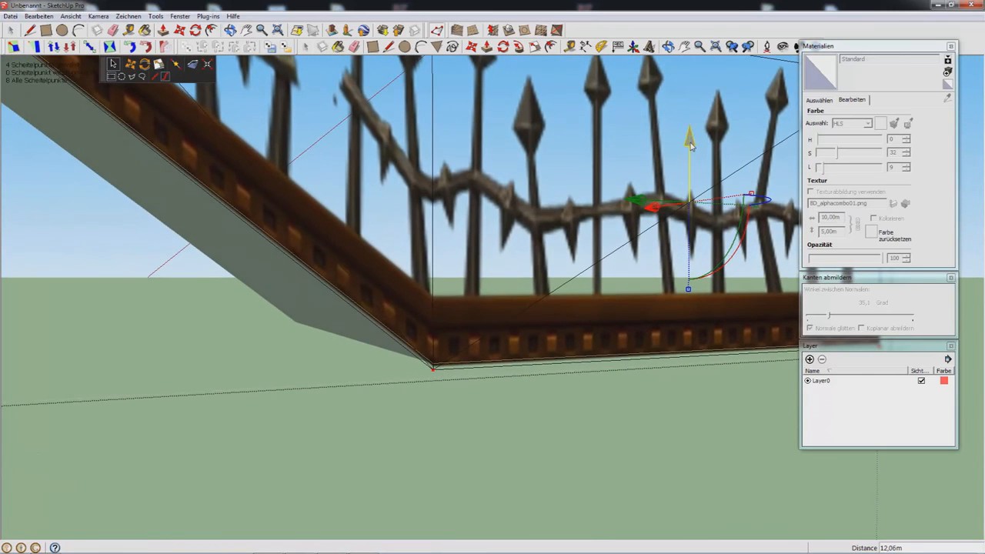
pyautogui.moveTo(691, 146); pyautogui.dragTo(690, 142)
pyautogui.moveTo(539, 178); pyautogui.dragTo(550, 247, button='middle')
pyautogui.scroll(-6, 552, 183)
pyautogui.press('space')
pyautogui.click(578, 319)
# Hide the model's edge lines and check the fence along the sloped path without outlines.
pyautogui.scroll(-3, 549, 245)
pyautogui.moveTo(473, 219); pyautogui.dragTo(510, 213, button='middle')
pyautogui.click(71, 16)
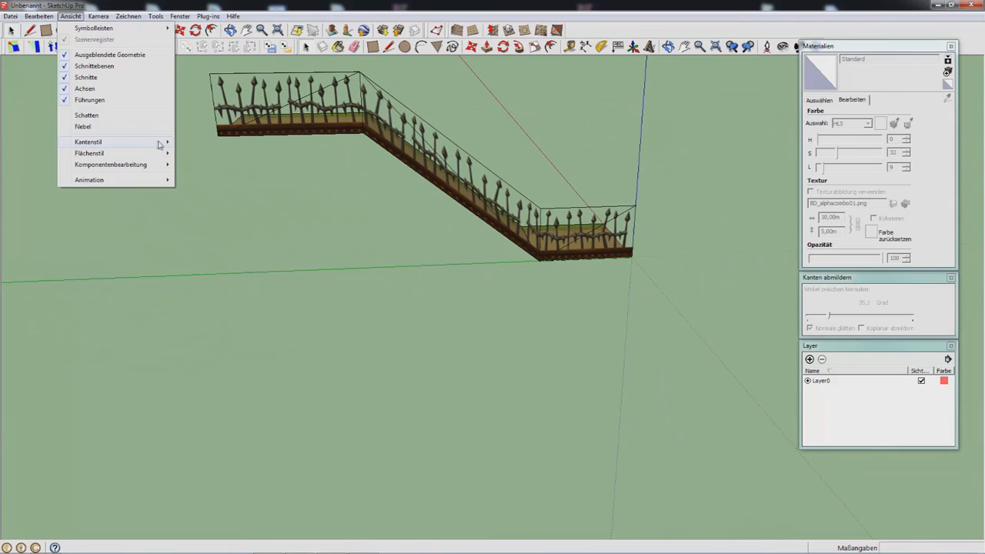
pyautogui.click(190, 143)
pyautogui.moveTo(395, 189); pyautogui.dragTo(414, 227, button='middle')
pyautogui.scroll(3, 414, 176)
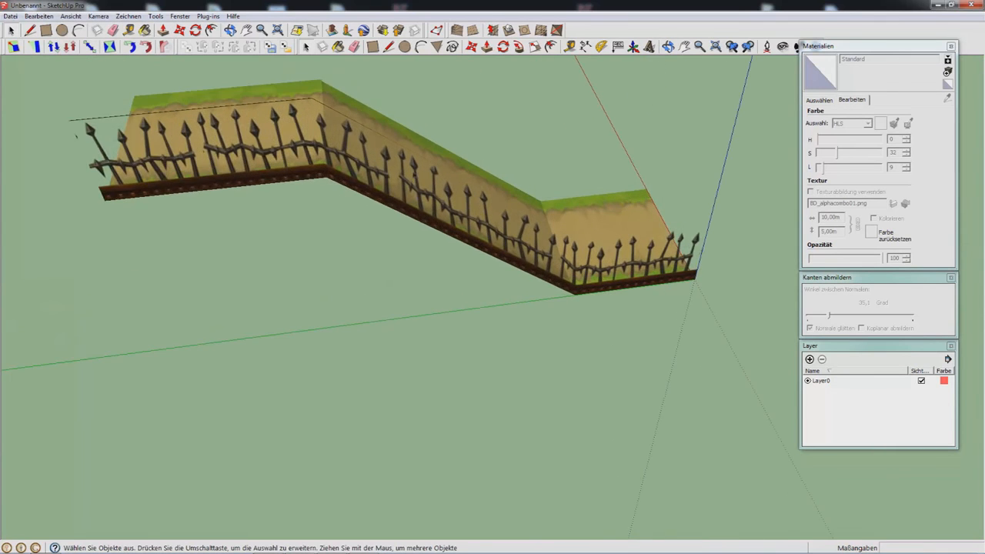
pyautogui.moveTo(413, 177); pyautogui.dragTo(427, 254, button='middle')
pyautogui.moveTo(581, 234); pyautogui.dragTo(528, 193, button='middle')
pyautogui.scroll(-4, 528, 193)
pyautogui.scroll(2, 577, 232)
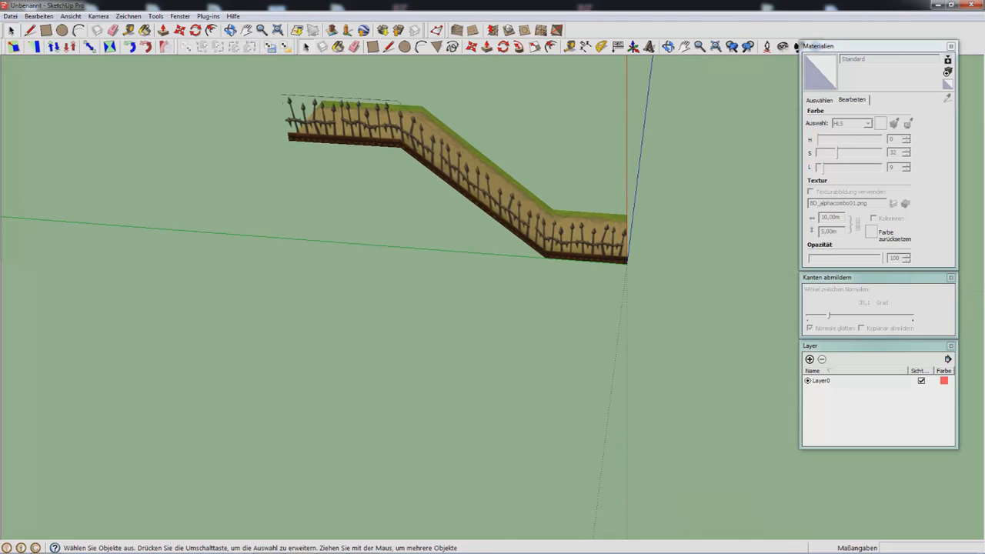
# Delete the path and the fence component to empty the model.
pyautogui.moveTo(554, 221); pyautogui.dragTo(631, 250, button='middle')
pyautogui.scroll(-3, 632, 250)
pyautogui.tripleClick(590, 226)
pyautogui.click(466, 343)
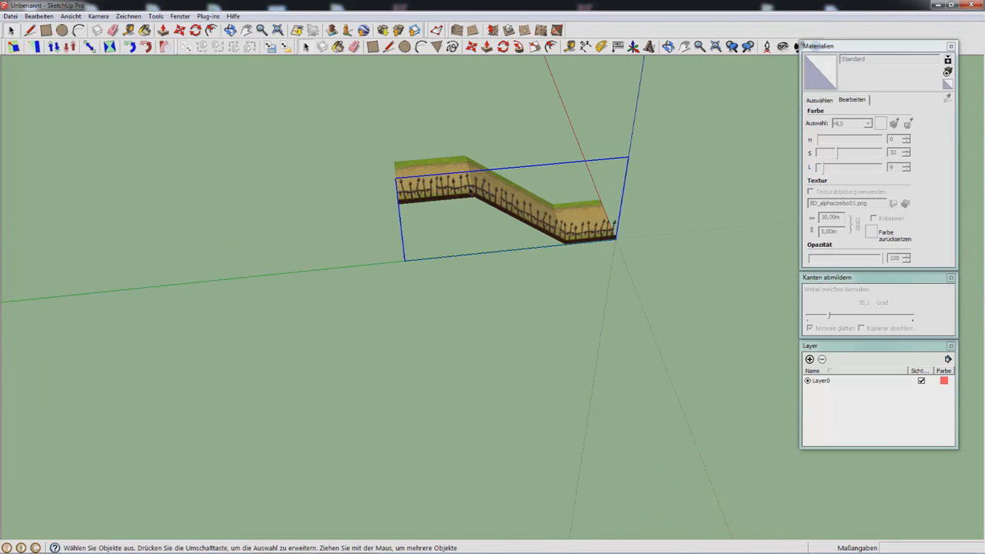
pyautogui.press('Delete')
pyautogui.press('Delete')
# Draw a ground rectangle from the origin along the green axis and pull it up into a box about 12.9 m high.
pyautogui.moveTo(534, 227); pyautogui.dragTo(493, 229, button='middle')
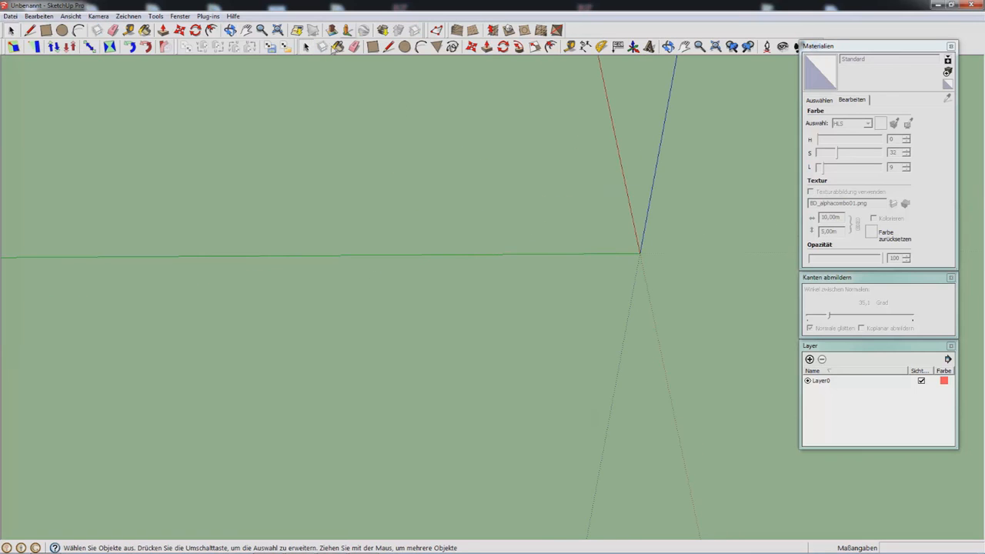
pyautogui.press('r')
pyautogui.click(640, 252)
pyautogui.click(400, 147)
pyautogui.moveTo(493, 201); pyautogui.dragTo(552, 176, button='middle')
pyautogui.click(99, 16)
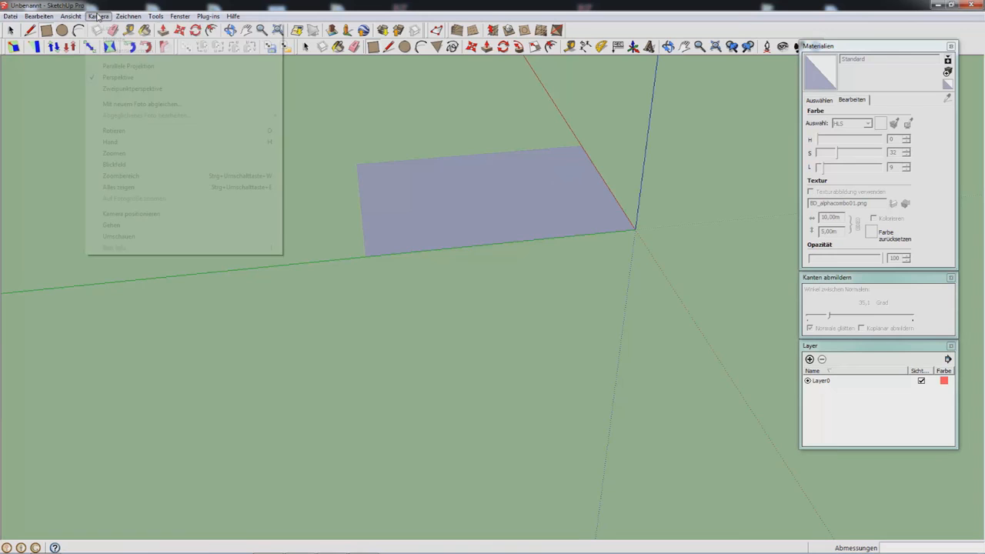
pyautogui.click(98, 16)
pyautogui.press('p')
pyautogui.moveTo(548, 211); pyautogui.dragTo(528, 139)
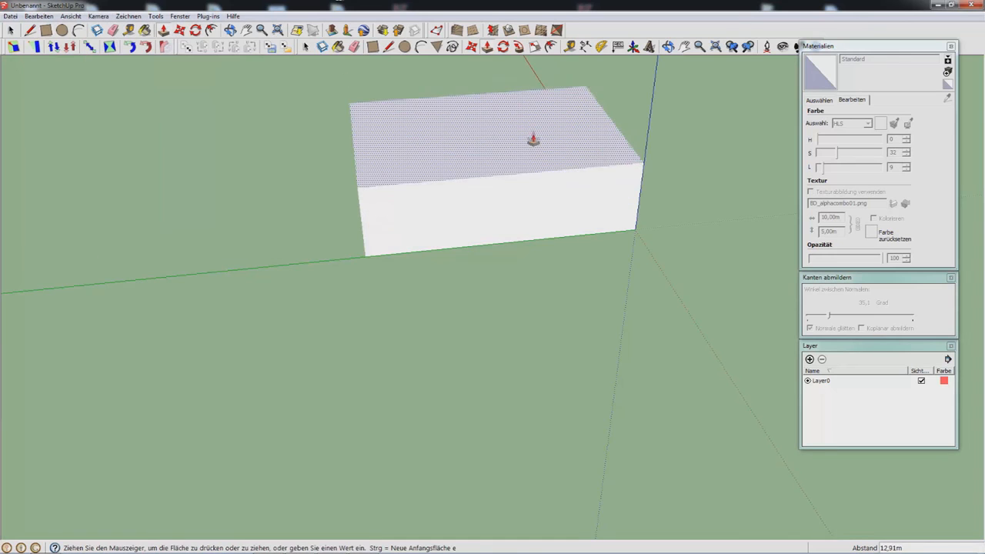
# Delete the box's bottom and side faces, keeping only the top and the long side along the green axis.
pyautogui.moveTo(403, 156); pyautogui.dragTo(394, 221, button='middle')
pyautogui.press('space')
pyautogui.click(390, 202)
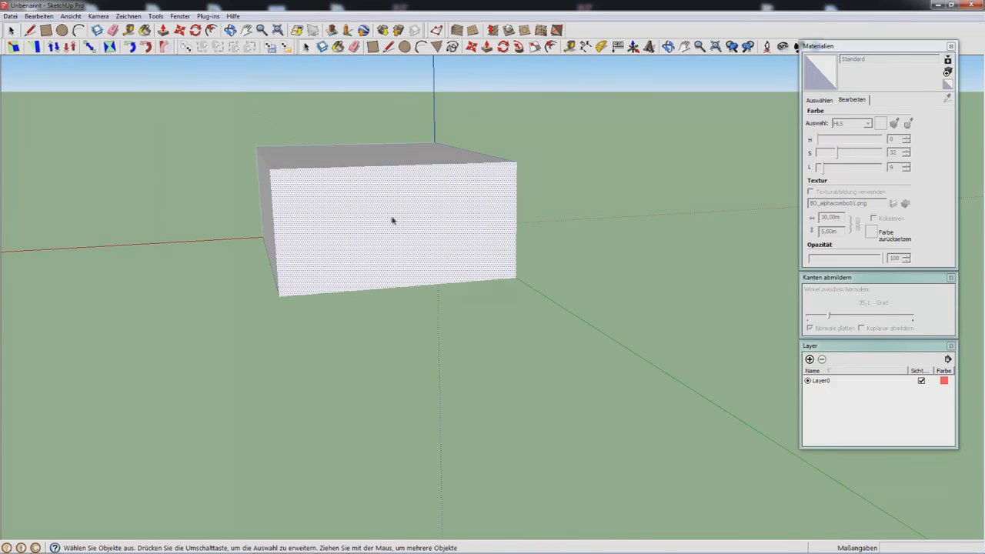
pyautogui.press('Delete')
pyautogui.click(299, 231)
pyautogui.press('Delete')
pyautogui.click(274, 247)
pyautogui.press('Delete')
pyautogui.click(400, 254)
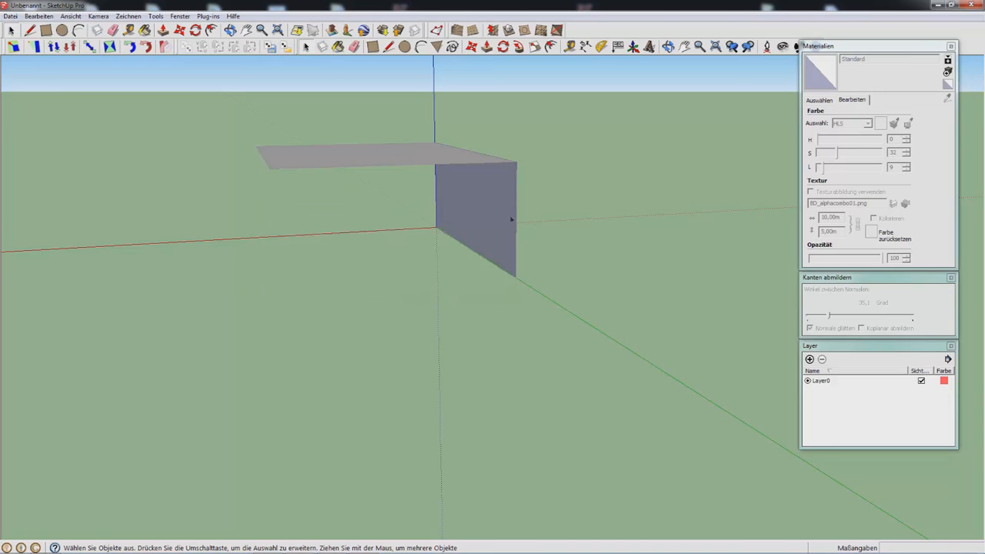
pyautogui.press('Delete')
# Turn the display of the model's edge lines back on.
pyautogui.moveTo(510, 220); pyautogui.dragTo(86, 140, button='middle')
pyautogui.click(70, 15)
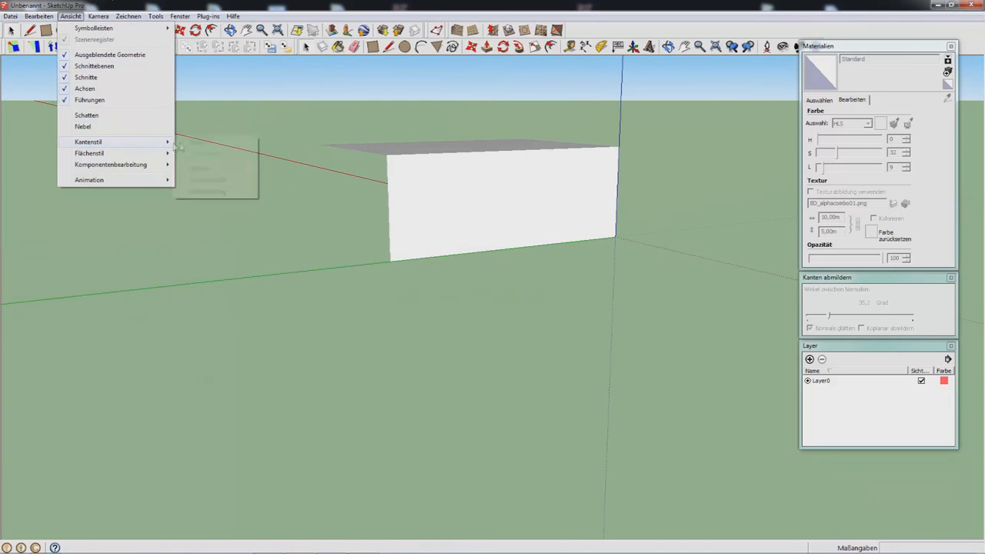
pyautogui.moveTo(165, 145)
pyautogui.click(199, 142)
# Draw a four-segment hilly line across the long front face and remove the face's upper edge together with the surfaces above the line.
pyautogui.moveTo(438, 149); pyautogui.dragTo(392, 197, button='middle')
pyautogui.scroll(3, 391, 198)
pyautogui.press('l')
pyautogui.click(333, 197)
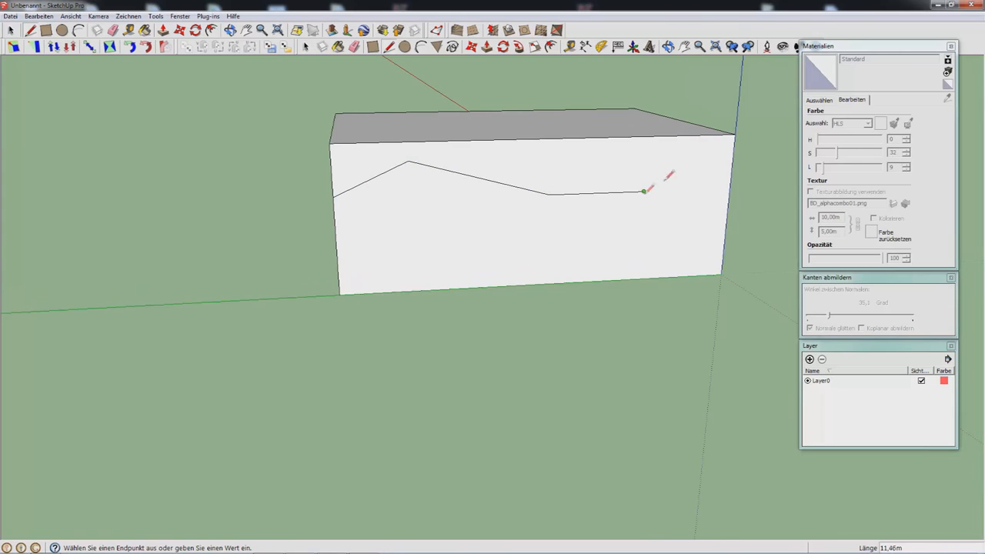
pyautogui.click(734, 160)
pyautogui.press('space')
pyautogui.moveTo(579, 181); pyautogui.dragTo(578, 212, button='middle')
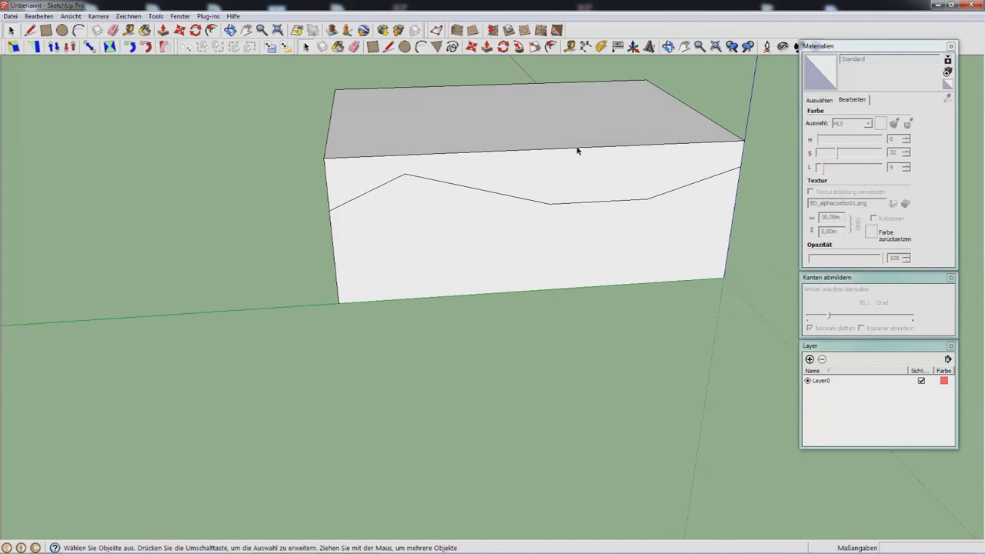
pyautogui.click(576, 150)
pyautogui.press('Delete')
# Draw lines backward from the profile's points and connect their far ends to form four sloped terrain faces.
pyautogui.moveTo(595, 173); pyautogui.dragTo(647, 213, button='middle')
pyautogui.press('l')
pyautogui.click(649, 213)
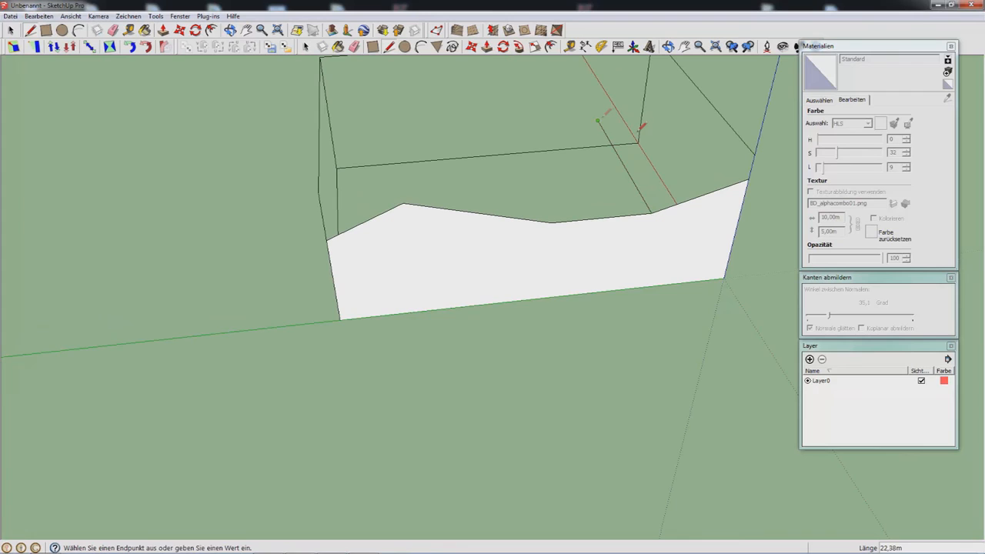
pyautogui.click(600, 120)
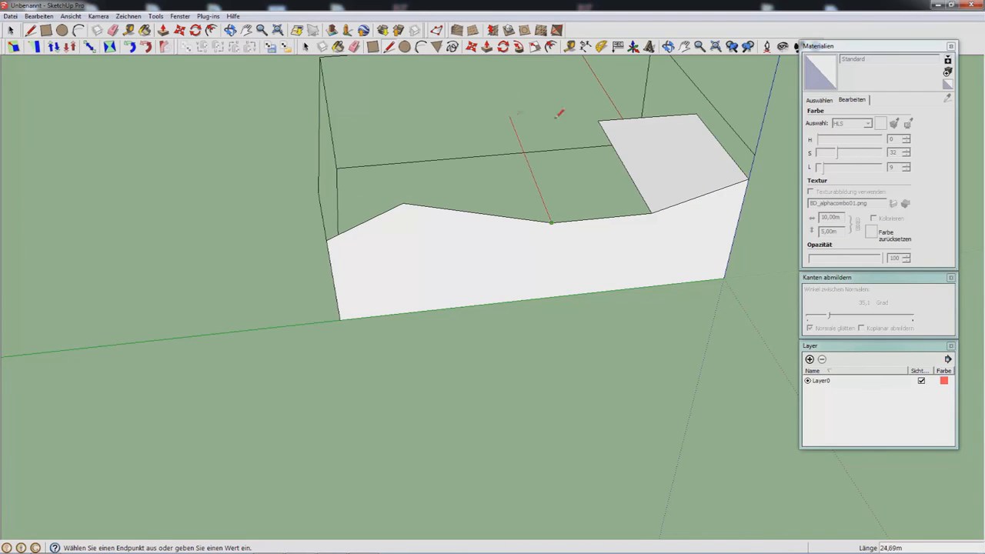
pyautogui.click(600, 120)
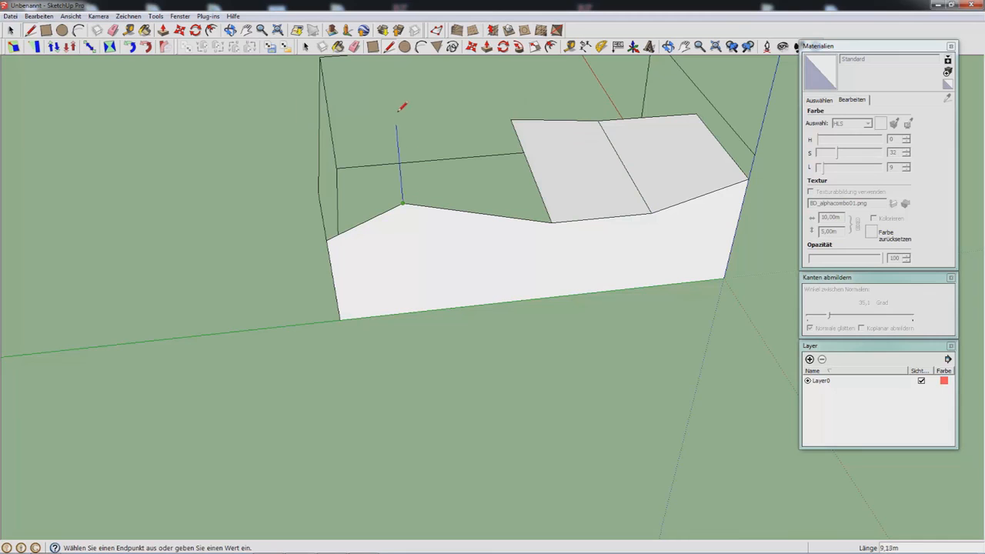
pyautogui.click(513, 120)
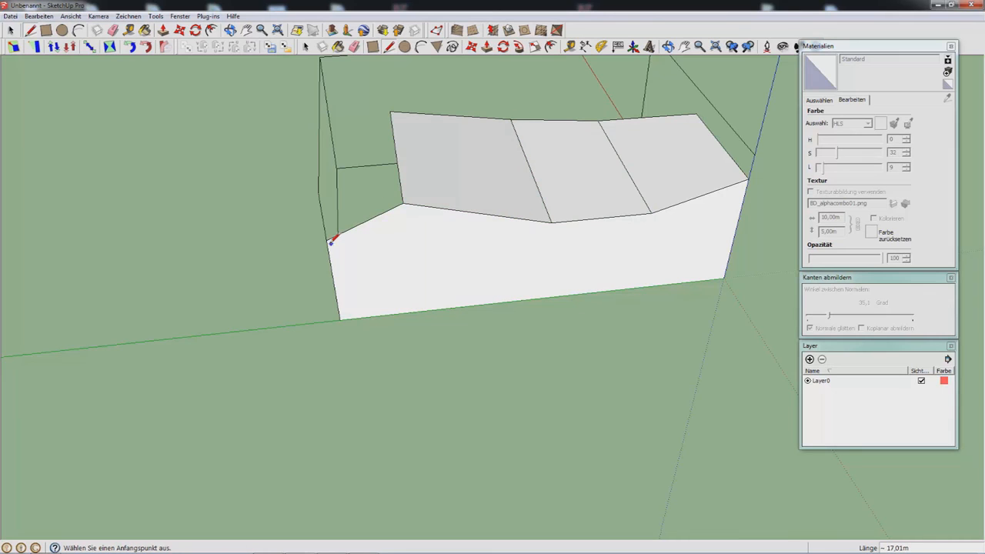
pyautogui.click(392, 115)
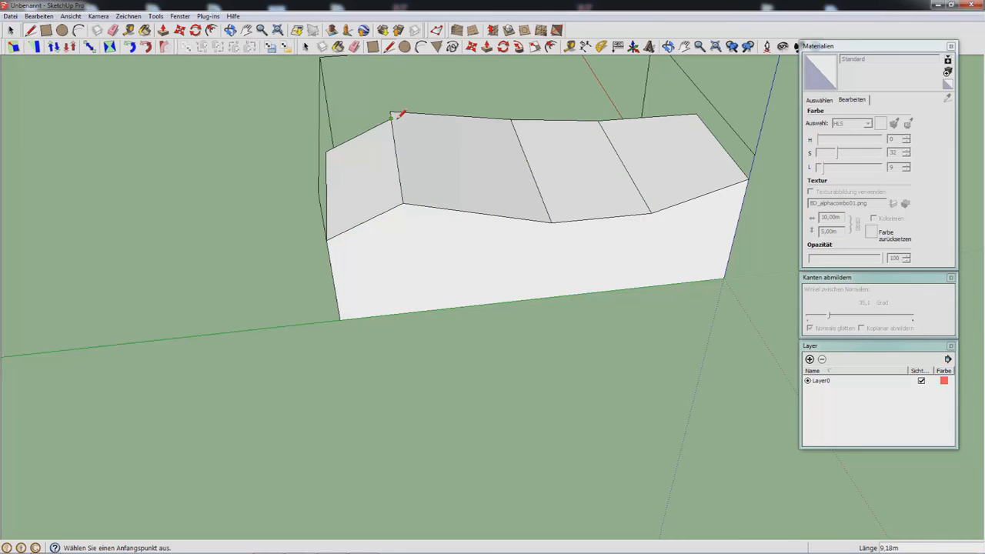
# Create a new material from the green grass image in the Zelda-Windwaker texture folder.
pyautogui.click(818, 100)
pyautogui.moveTo(724, 183); pyautogui.dragTo(647, 254, button='middle')
pyautogui.scroll(-2, 727, 196)
pyautogui.scroll(2, 793, 177)
pyautogui.click(947, 72)
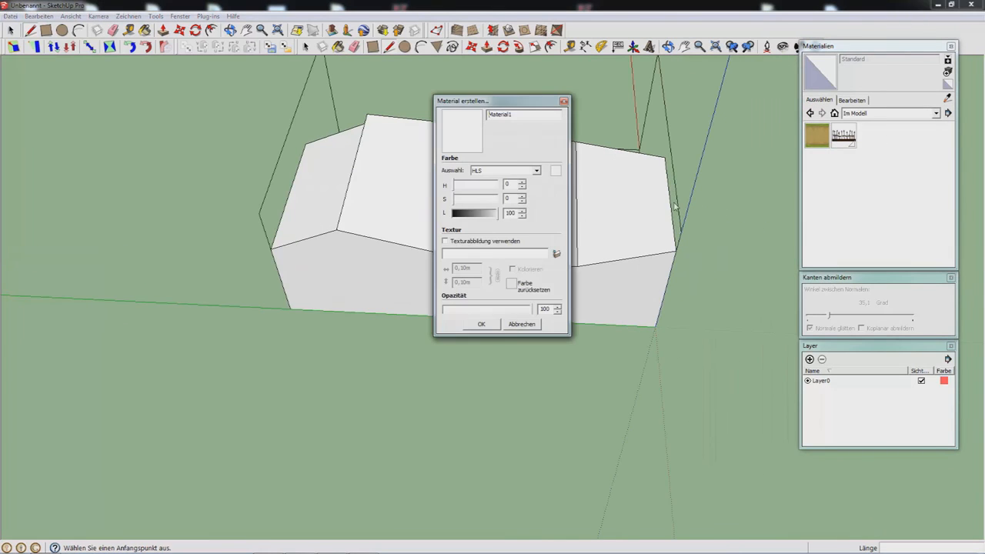
pyautogui.click(490, 243)
pyautogui.doubleClick(419, 373)
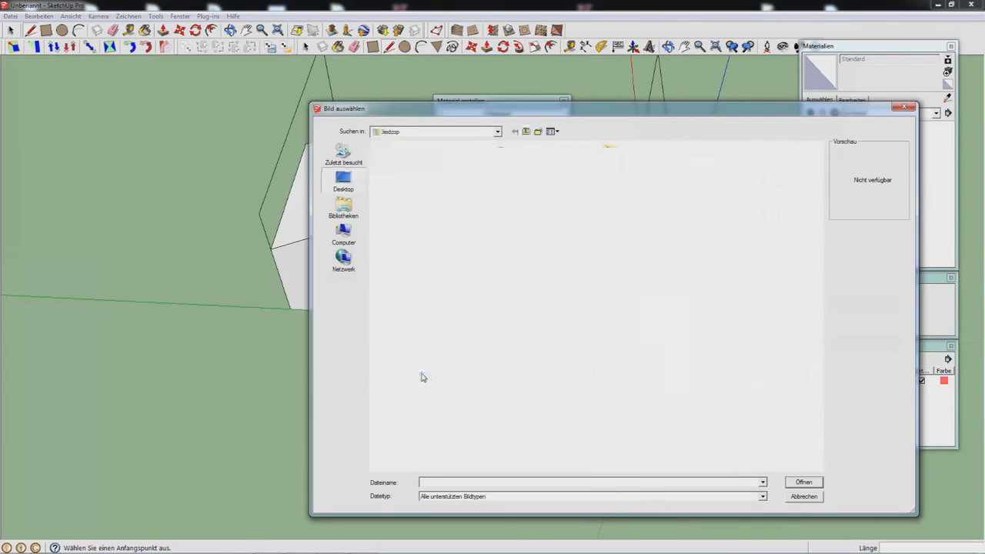
pyautogui.doubleClick(414, 373)
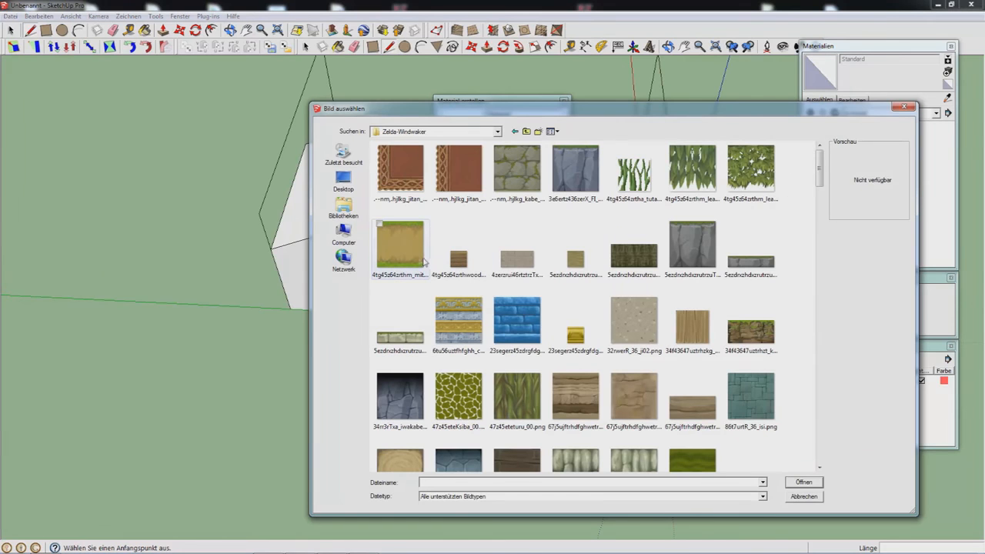
pyautogui.scroll(-10, 680, 354)
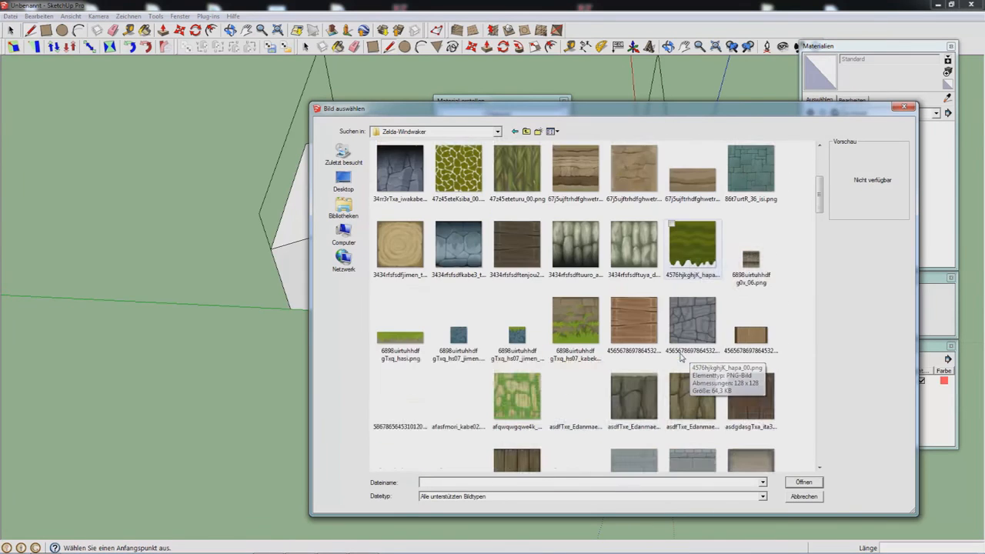
pyautogui.scroll(-3, 679, 357)
pyautogui.doubleClick(459, 327)
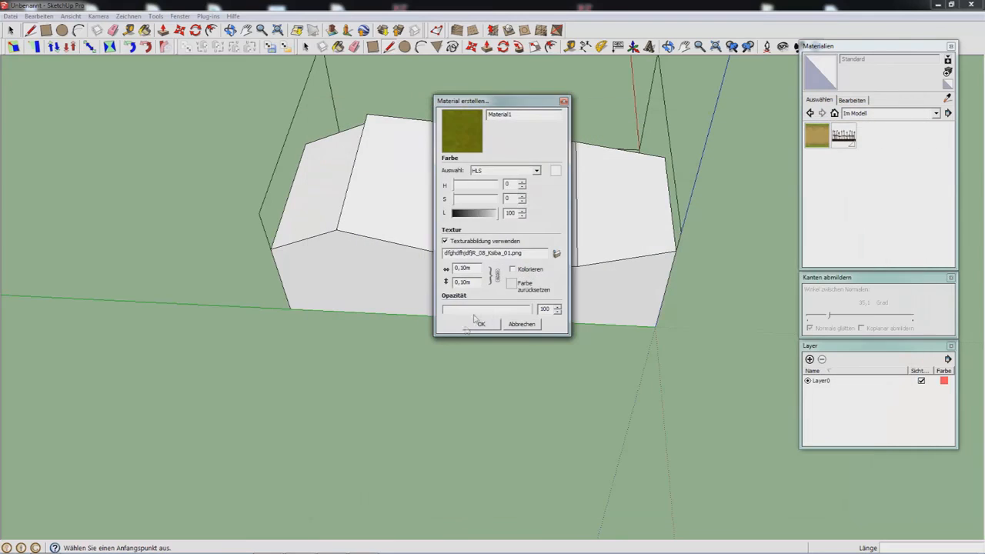
pyautogui.click(471, 324)
# Paint the terrain's valley face with the grass material and set its texture size to 5.00 m.
pyautogui.click(817, 135)
pyautogui.click(509, 237)
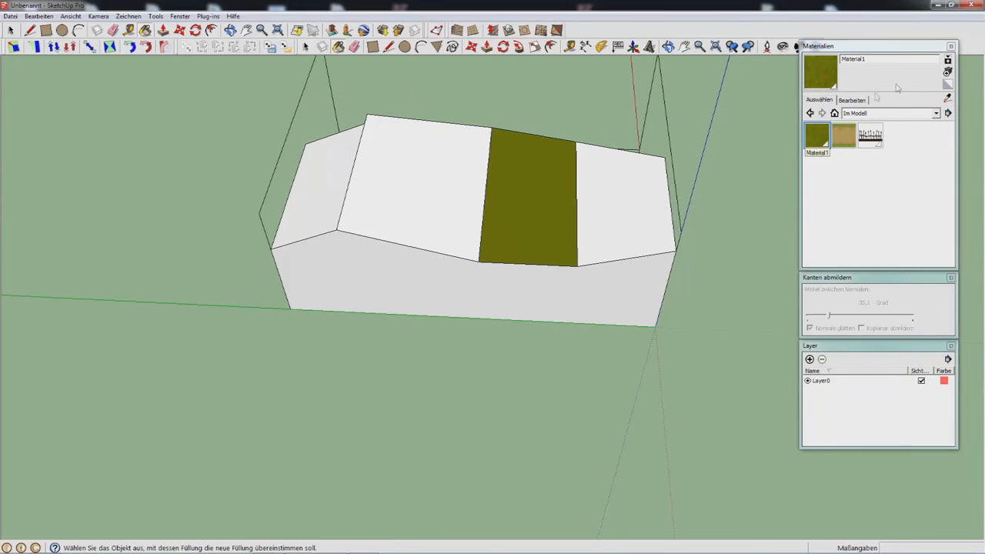
pyautogui.click(852, 100)
# Make the valley face's grass texture projected, sample it and paint the other three terrain faces with it.
pyautogui.rightClick(537, 199)
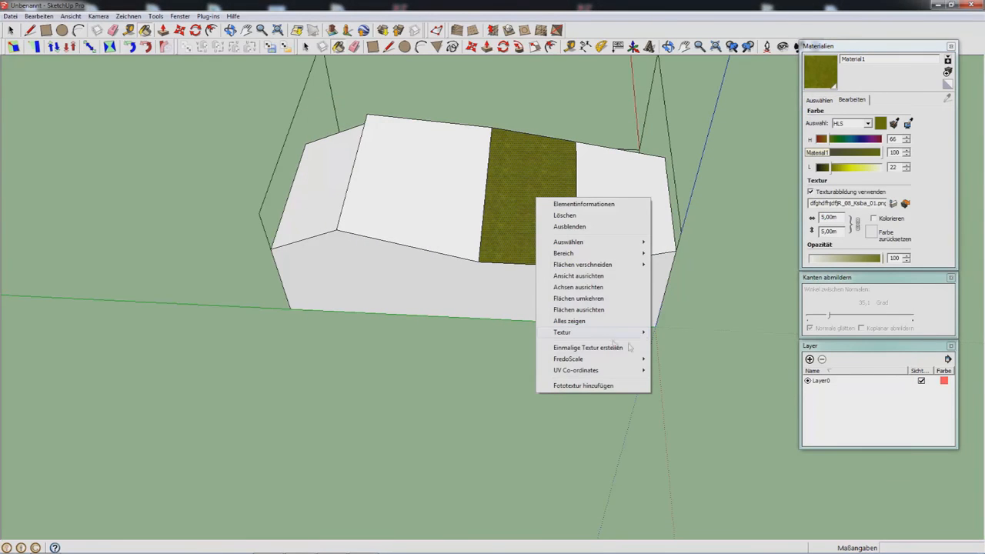
pyautogui.moveTo(641, 334)
pyautogui.click(666, 360)
pyautogui.keyDown('alt'); pyautogui.click(563, 219); pyautogui.keyUp('alt')
pyautogui.click(593, 208)
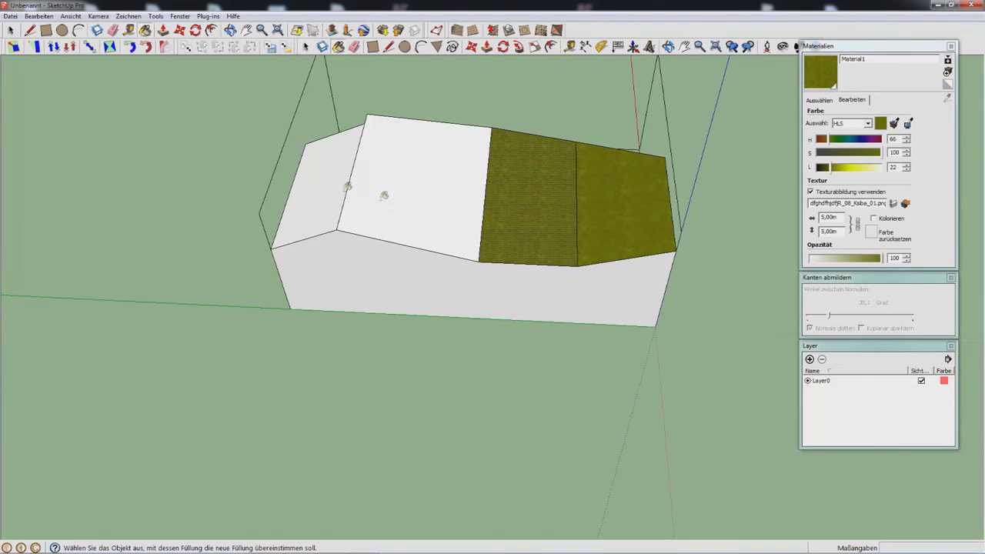
pyautogui.click(383, 193)
pyautogui.click(333, 187)
# Create a second material from the grass-edged RockWood image at 5.00 m and set its opacity to 100.
pyautogui.click(948, 71)
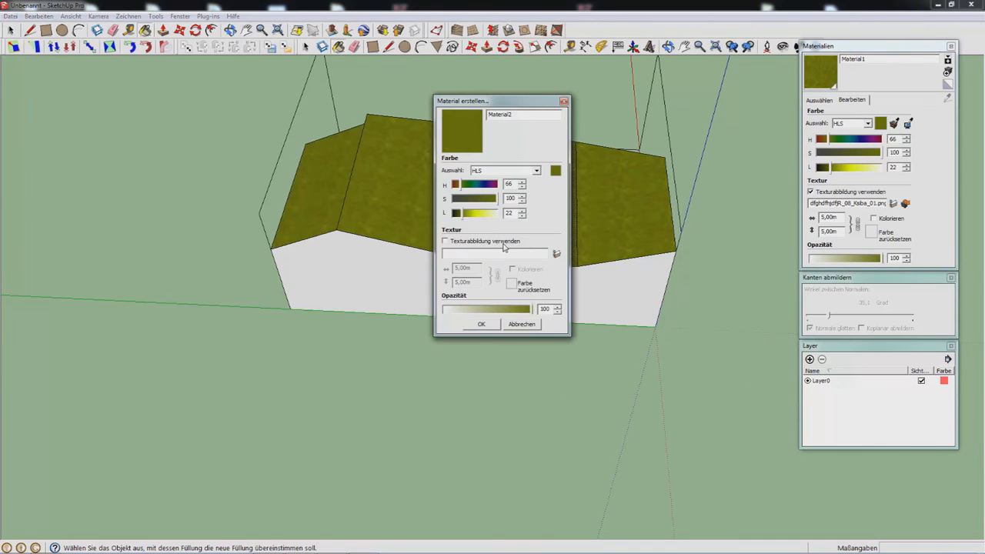
pyautogui.click(505, 244)
pyautogui.doubleClick(583, 170)
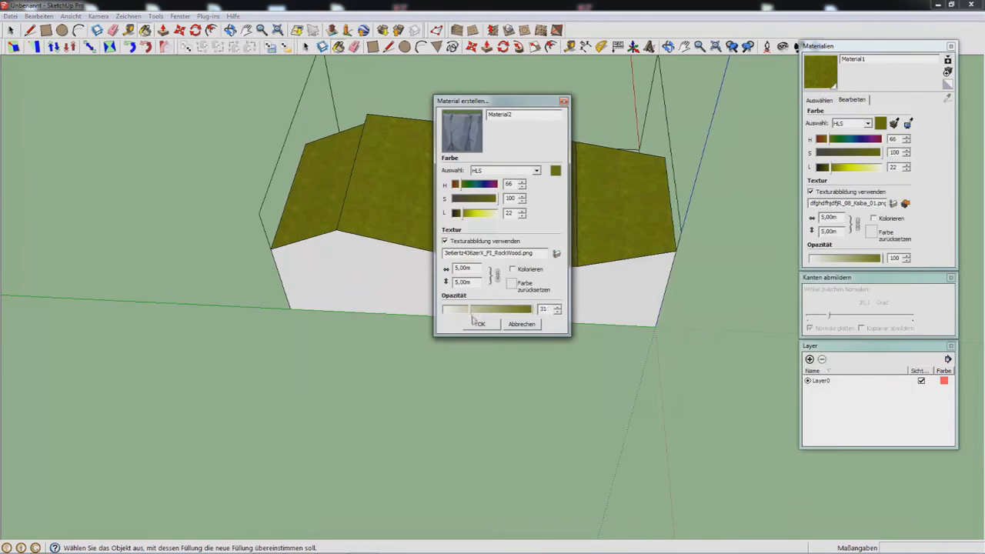
pyautogui.click(479, 324)
pyautogui.moveTo(488, 308); pyautogui.dragTo(598, 215, button='middle')
pyautogui.moveTo(836, 263); pyautogui.dragTo(885, 259)
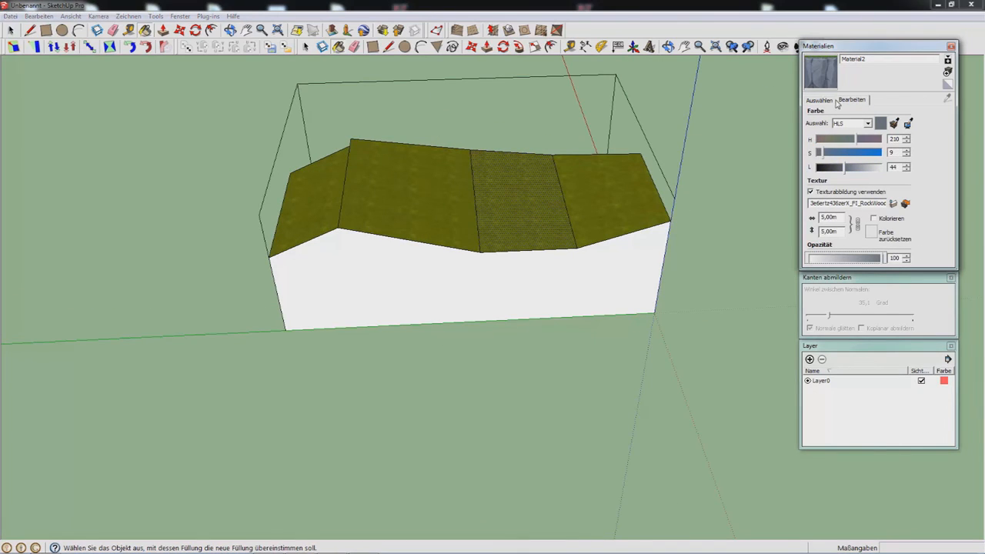
# Paint the front face with the rock material and enlarge its texture about three times so one row of rock spans the cliff.
pyautogui.click(821, 100)
pyautogui.click(524, 299)
pyautogui.moveTo(521, 297); pyautogui.dragTo(473, 178, button='middle')
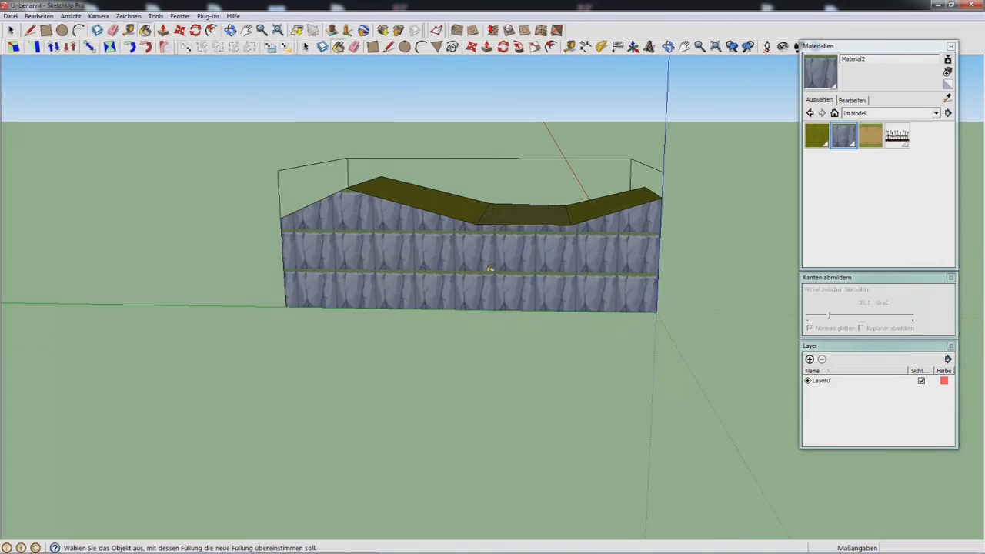
pyautogui.rightClick(489, 273)
pyautogui.moveTo(583, 411)
pyautogui.click(623, 408)
pyautogui.scroll(5, 523, 308)
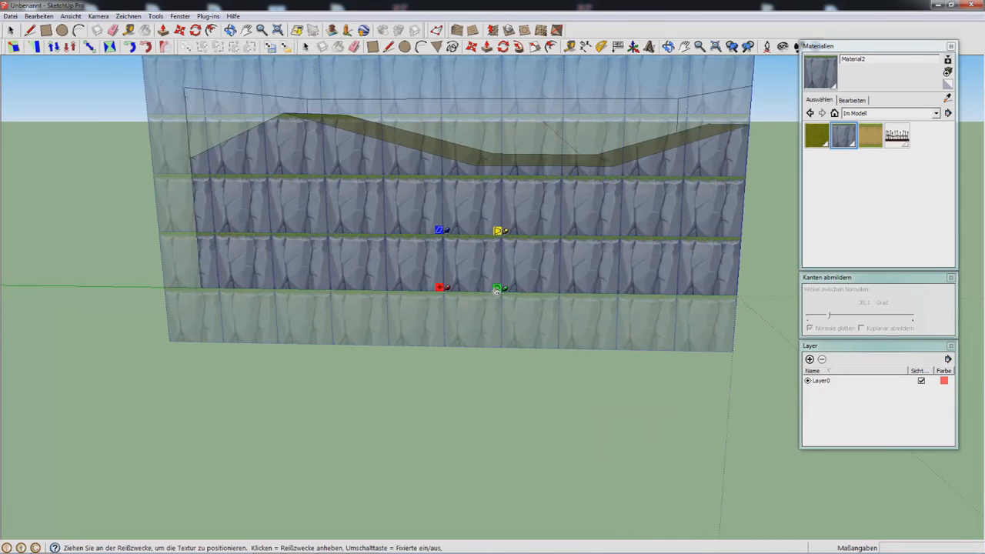
pyautogui.moveTo(577, 288); pyautogui.dragTo(620, 287)
pyautogui.rightClick(504, 200)
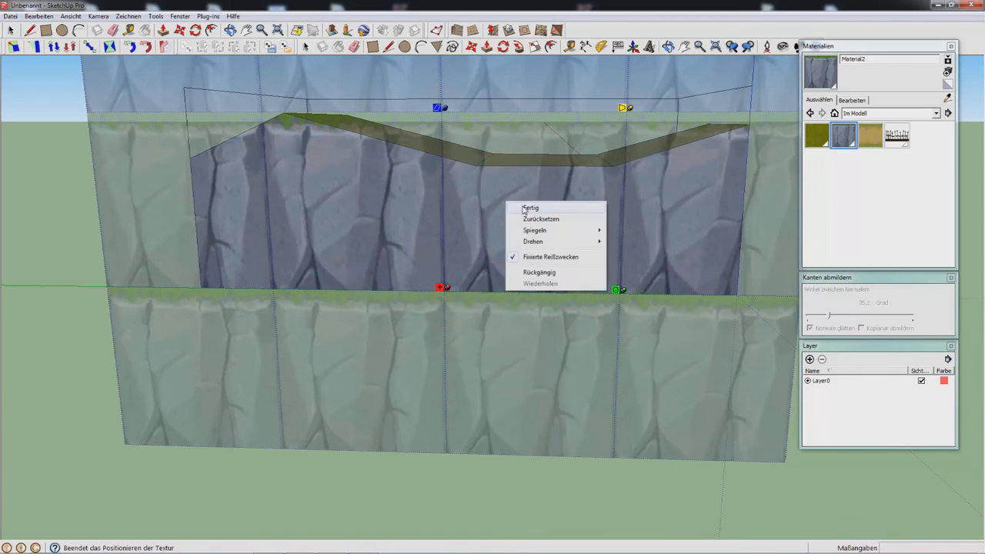
pyautogui.click(525, 208)
# Select the whole terrain and run a model cleanup to remove the stray box edges and unused materials.
pyautogui.moveTo(525, 208); pyautogui.dragTo(437, 374, button='middle')
pyautogui.scroll(-3, 437, 375)
pyautogui.scroll(5, 437, 374)
pyautogui.moveTo(462, 308); pyautogui.dragTo(497, 189, button='middle')
pyautogui.scroll(-4, 287, 240)
pyautogui.tripleClick(336, 221)
pyautogui.hotkey('ctrl', 'shift', 'c')
pyautogui.press('Return')
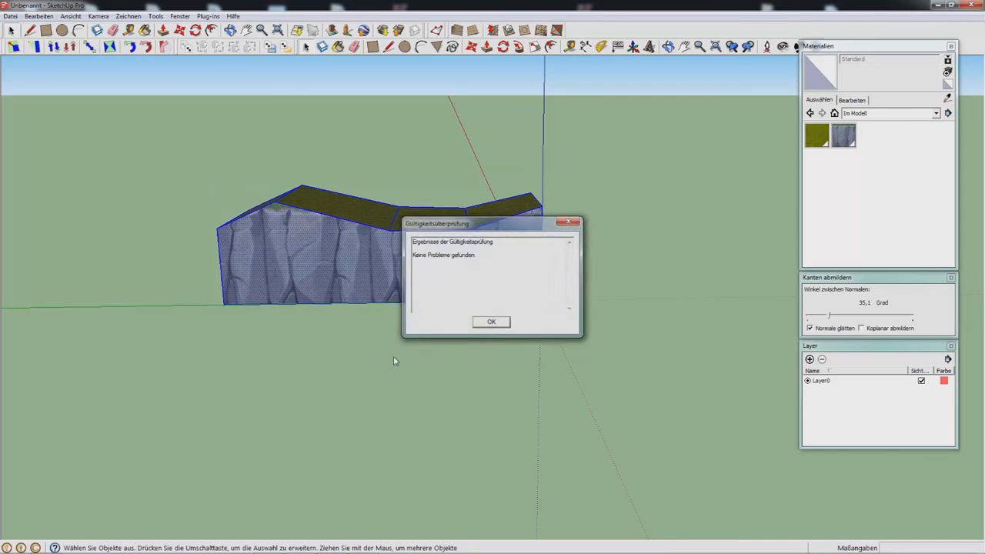
# Export the terrain as an OBJ model to alpha.obj in the Object+mtl+texture folder, replacing the existing file.
pyautogui.press('Return')
pyautogui.click(393, 356)
pyautogui.scroll(3, 279, 279)
pyautogui.moveTo(343, 257); pyautogui.dragTo(401, 196, button='middle')
pyautogui.click(11, 15)
pyautogui.moveTo(46, 187)
pyautogui.click(158, 187)
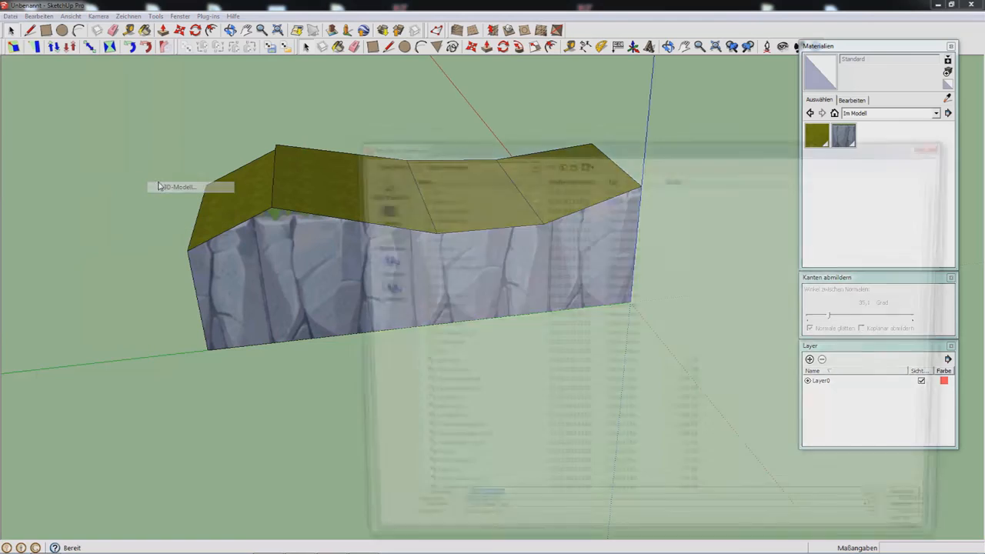
pyautogui.doubleClick(435, 364)
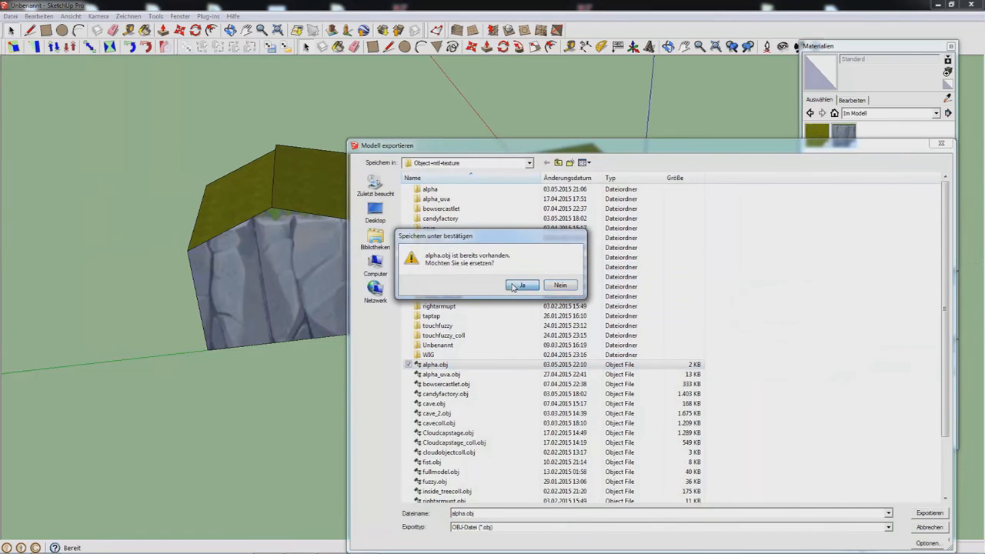
pyautogui.click(521, 285)
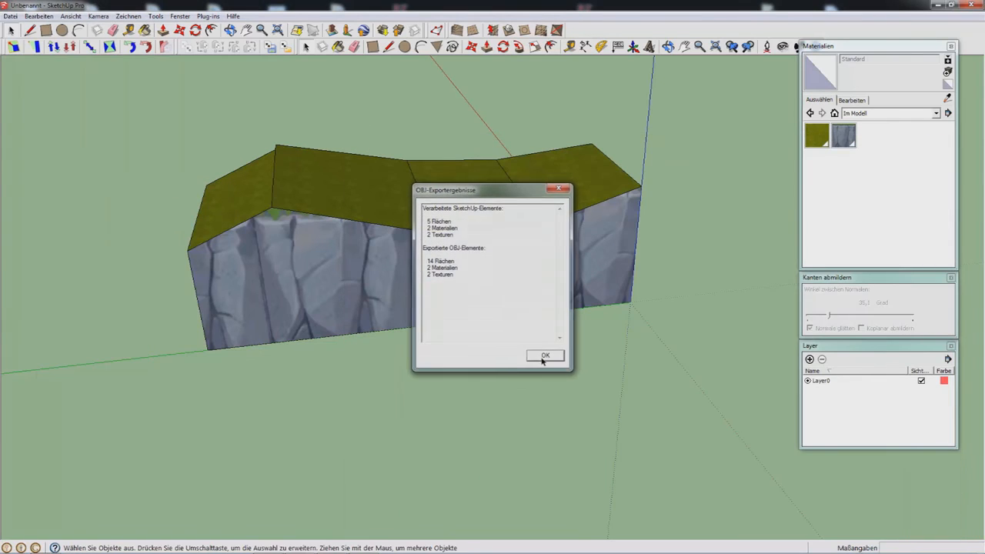
pyautogui.click(543, 354)
# Launch Blender and set it to the UV Editing layout with Texture viewport shading.
pyautogui.press('super')
pyautogui.write('blender')
pyautogui.press('Return')
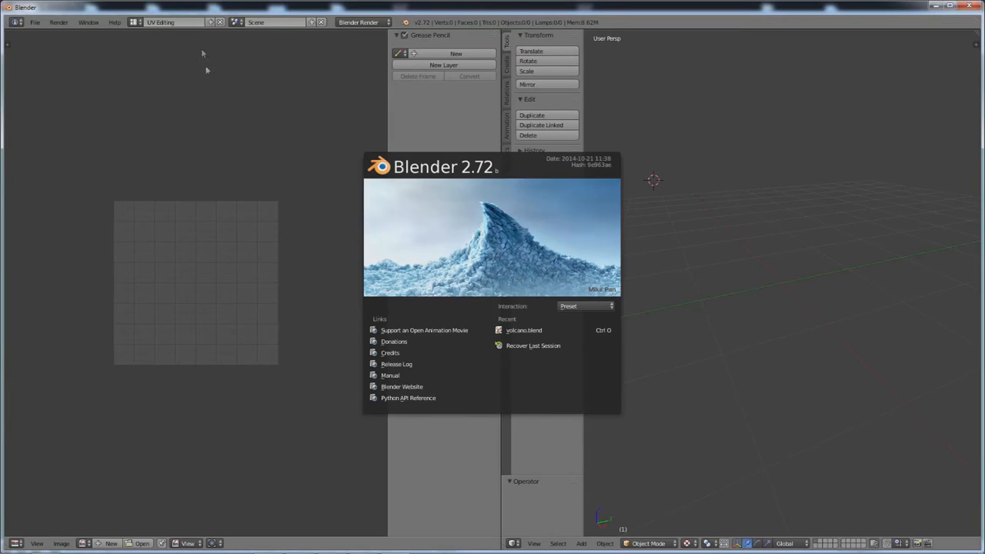
pyautogui.click(202, 53)
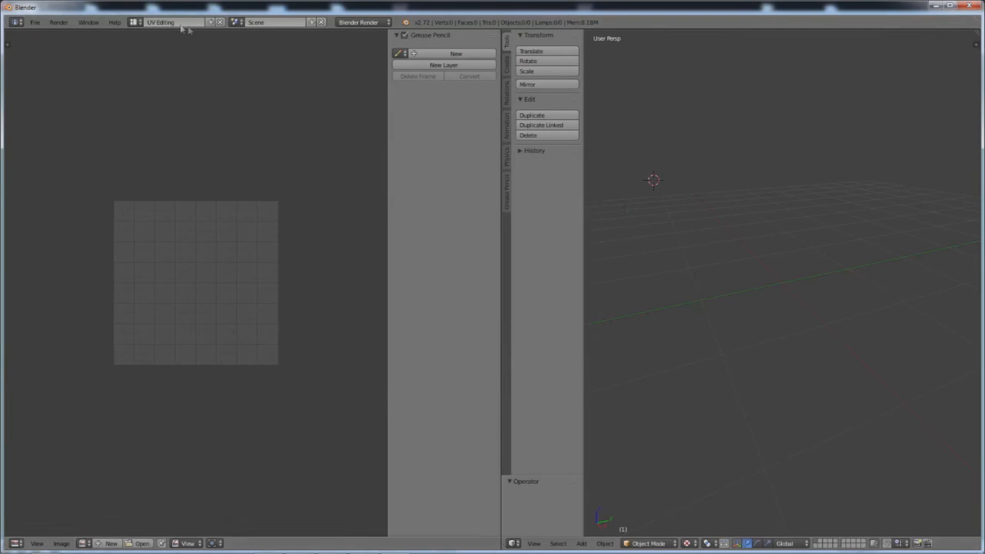
pyautogui.click(136, 23)
pyautogui.click(158, 112)
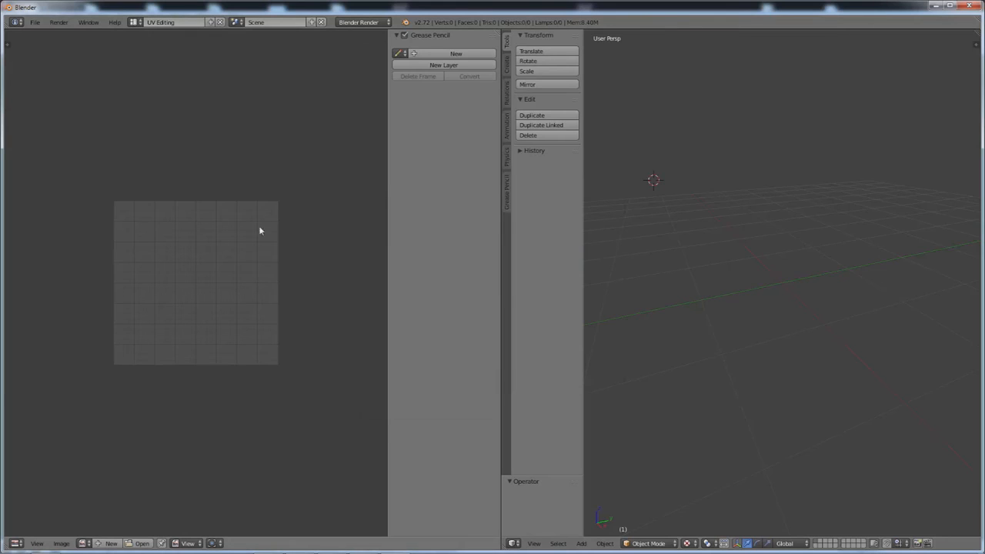
pyautogui.click(695, 544)
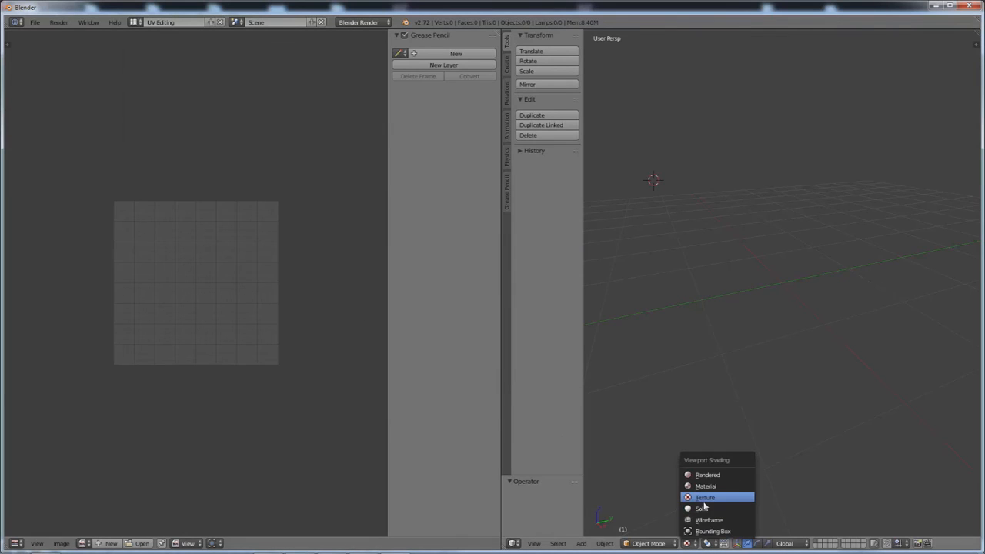
# Import alpha.obj from the Object+mtl+texture folder as a Wavefront OBJ.
pyautogui.click(36, 23)
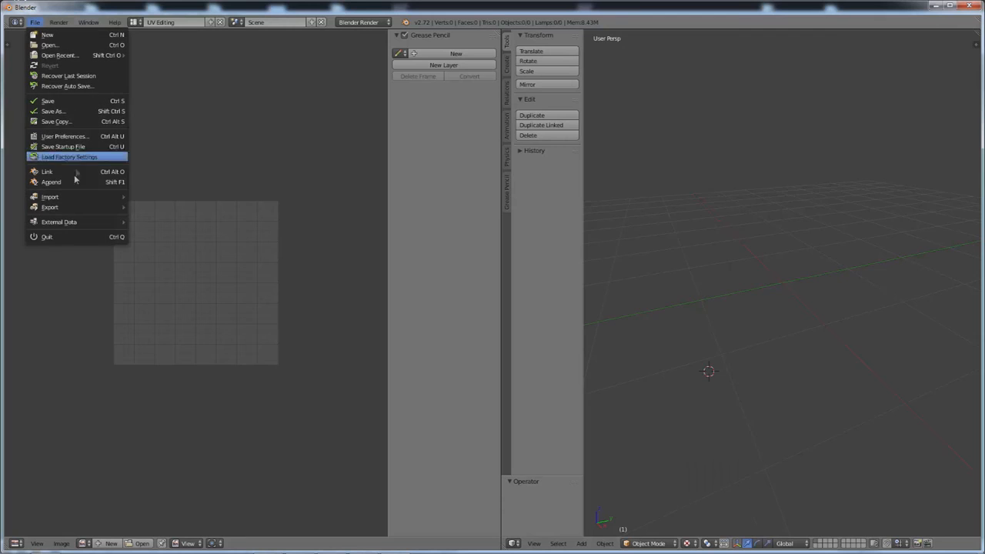
pyautogui.moveTo(80, 198)
pyautogui.click(180, 269)
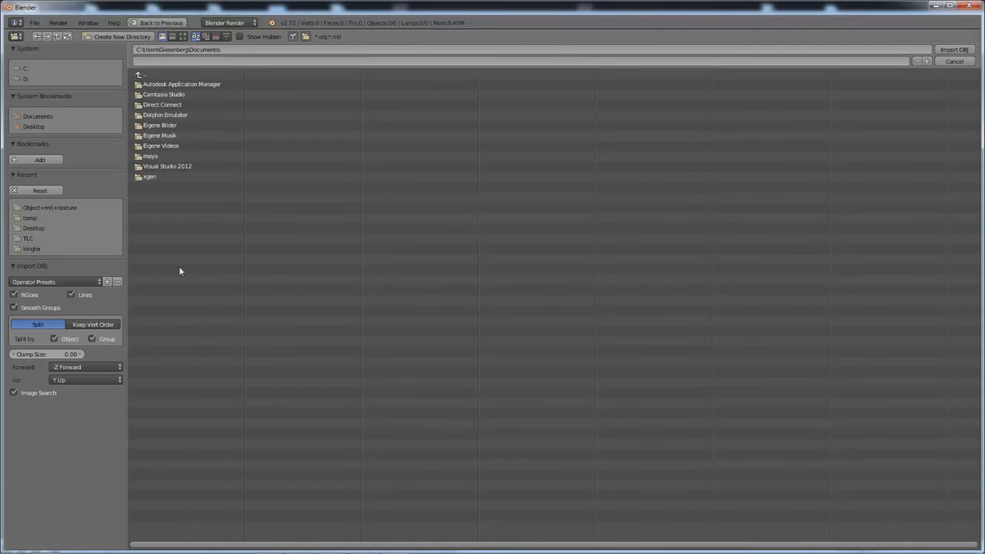
pyautogui.click(50, 207)
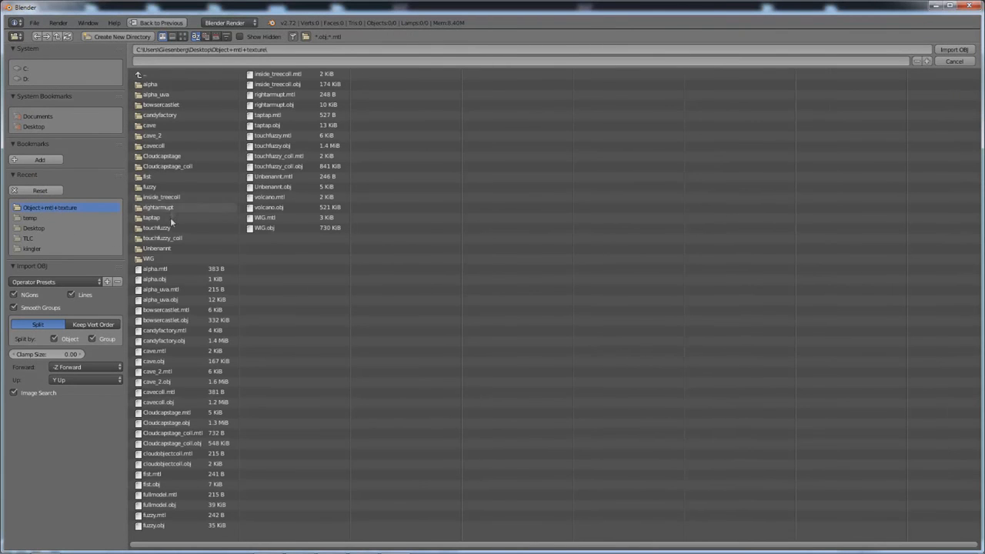
pyautogui.doubleClick(158, 280)
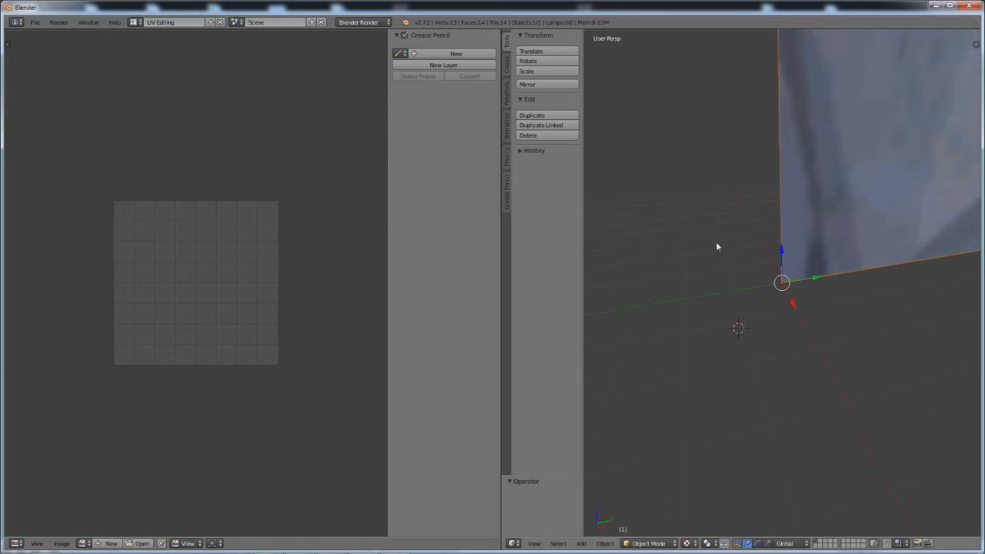
# Select the imported terrain mesh, put it into Edit Mode and switch to face selection.
pyautogui.moveTo(716, 247); pyautogui.dragTo(345, 192, button='middle')
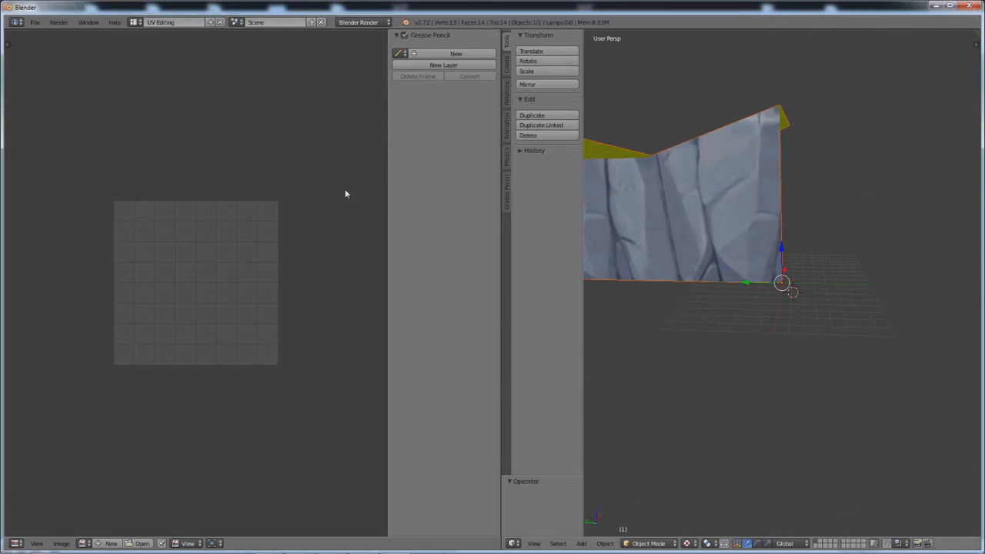
pyautogui.moveTo(677, 200); pyautogui.dragTo(850, 189, button='middle')
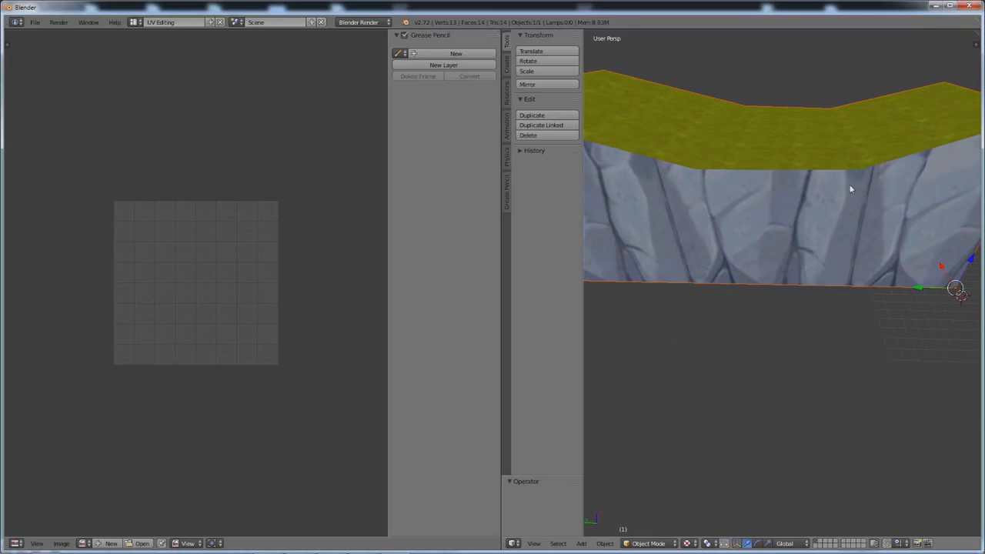
pyautogui.moveTo(785, 163); pyautogui.dragTo(779, 221, button='middle')
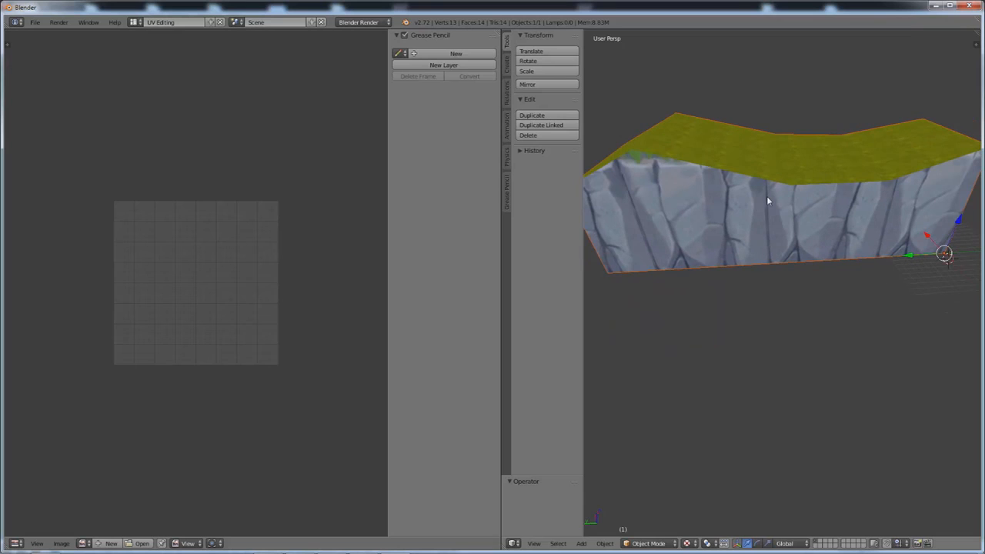
pyautogui.rightClick(766, 198)
pyautogui.press('Tab')
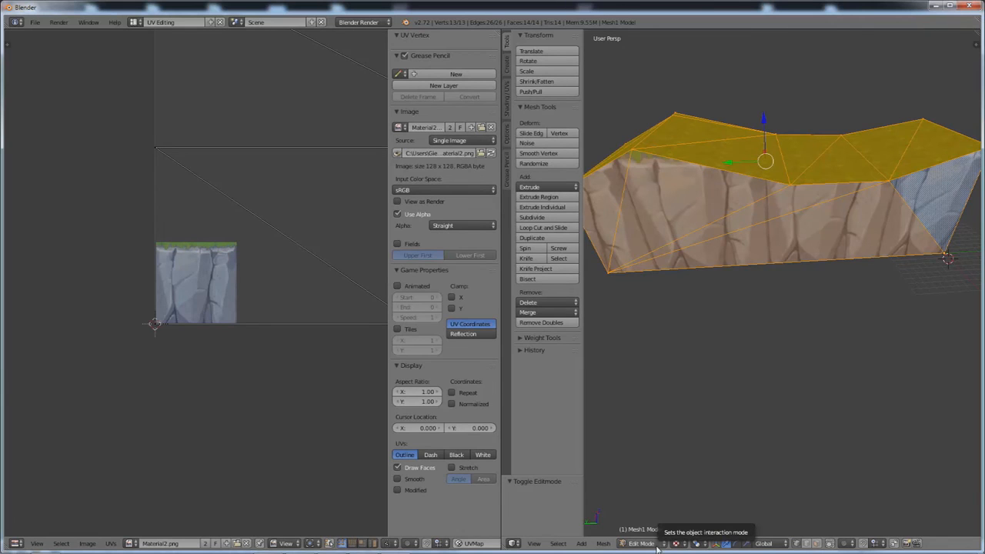
pyautogui.press('Tab')
pyautogui.press('Tab')
pyautogui.press('Tab')
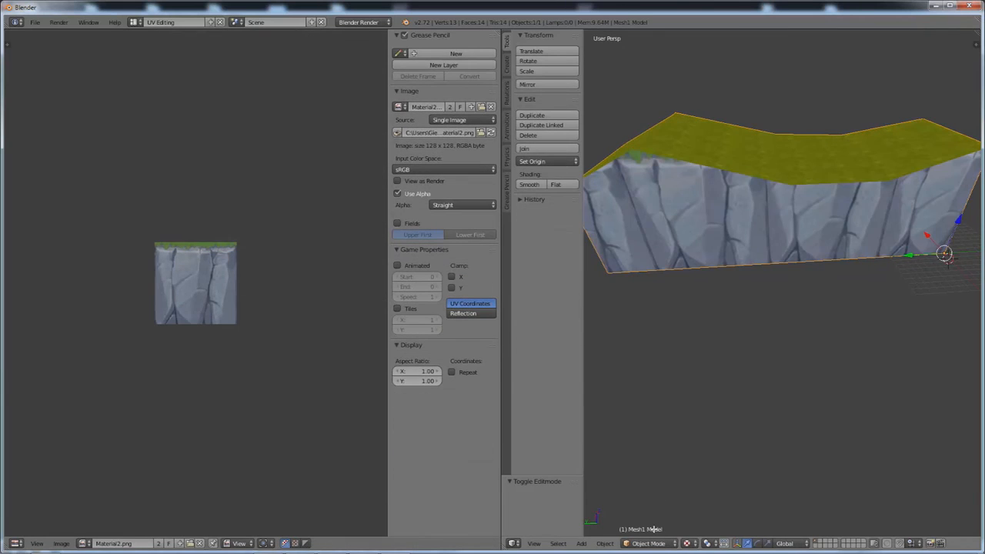
pyautogui.press('Tab')
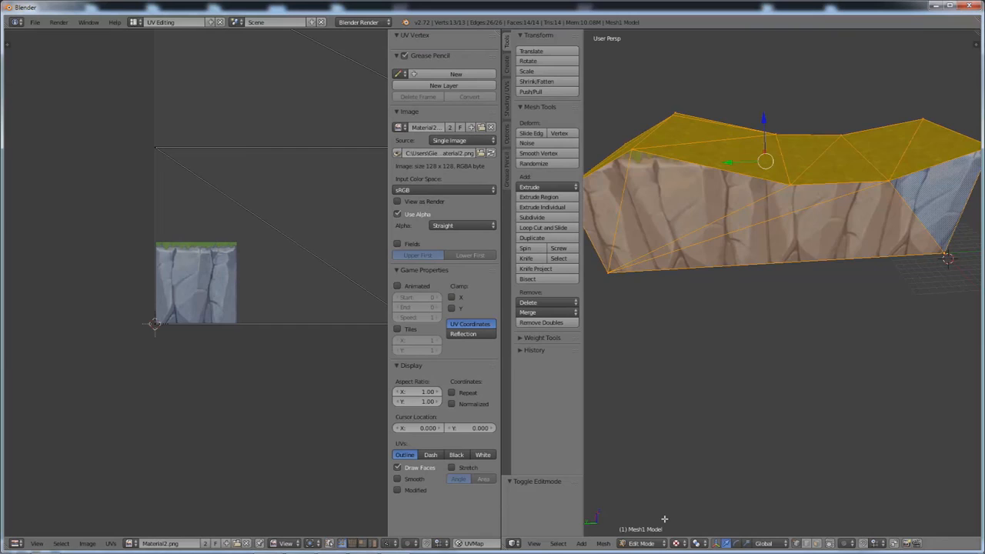
pyautogui.click(817, 544)
# Select the five triangular rock faces of the cliff front one by one.
pyautogui.rightClick(600, 194)
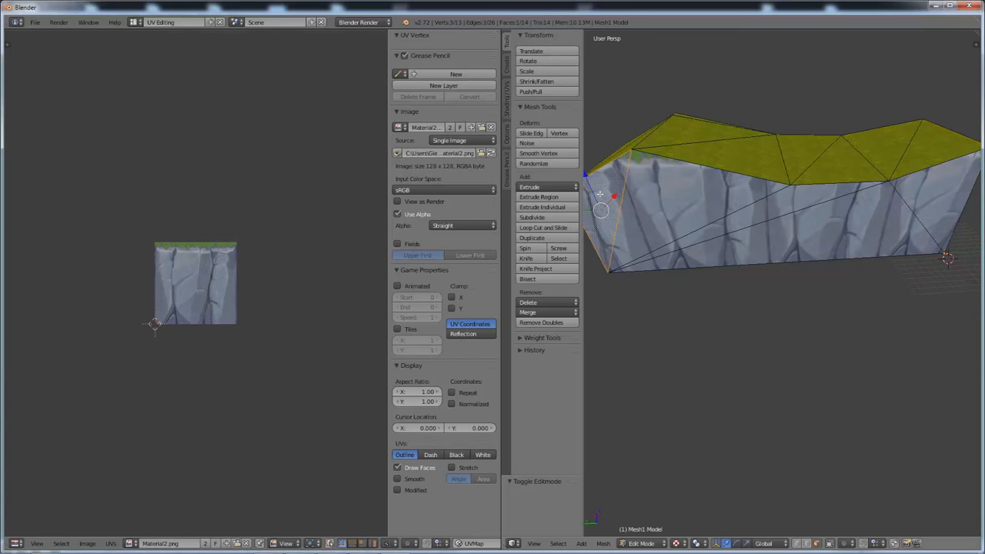
pyautogui.keyDown('shift'); pyautogui.rightClick(653, 182); pyautogui.keyUp('shift')
pyautogui.keyDown('shift'); pyautogui.rightClick(801, 197); pyautogui.keyUp('shift')
pyautogui.keyDown('shift'); pyautogui.rightClick(851, 222); pyautogui.keyUp('shift')
pyautogui.keyDown('shift'); pyautogui.rightClick(924, 190); pyautogui.keyUp('shift')
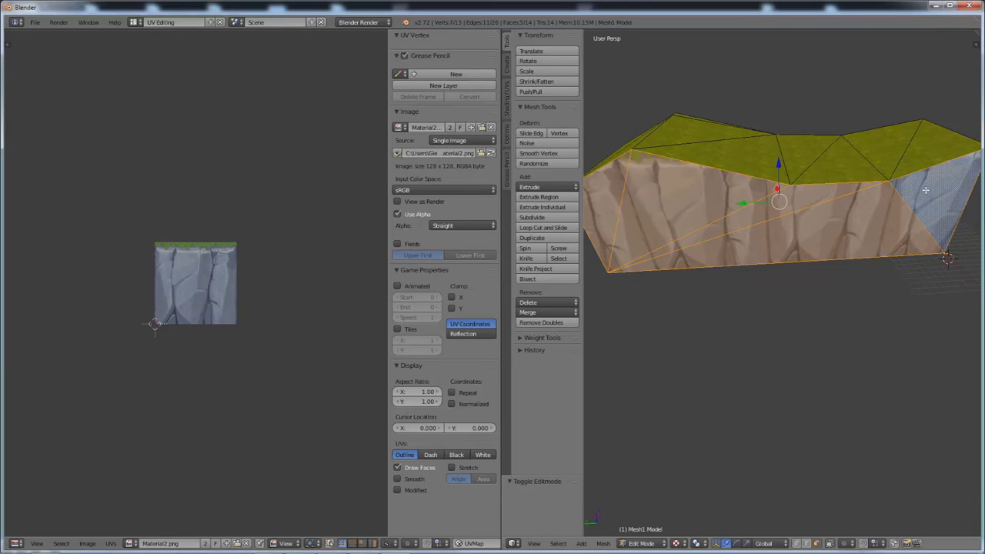
pyautogui.rightClick(697, 193)
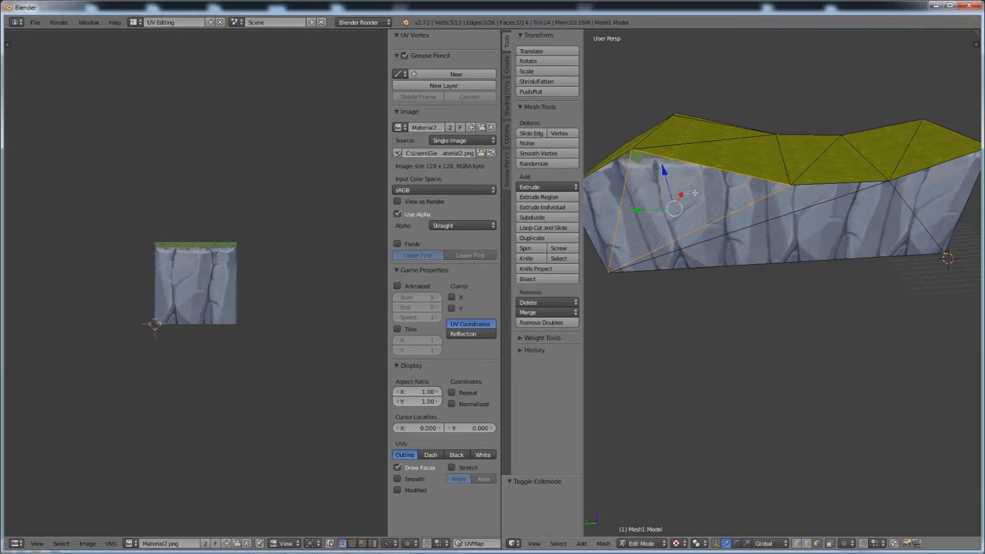
pyautogui.keyDown('shift'); pyautogui.rightClick(621, 190); pyautogui.keyUp('shift')
pyautogui.keyDown('shift'); pyautogui.rightClick(810, 190); pyautogui.keyUp('shift')
pyautogui.keyDown('shift'); pyautogui.rightClick(837, 218); pyautogui.keyUp('shift')
pyautogui.keyDown('shift'); pyautogui.rightClick(924, 191); pyautogui.keyUp('shift')
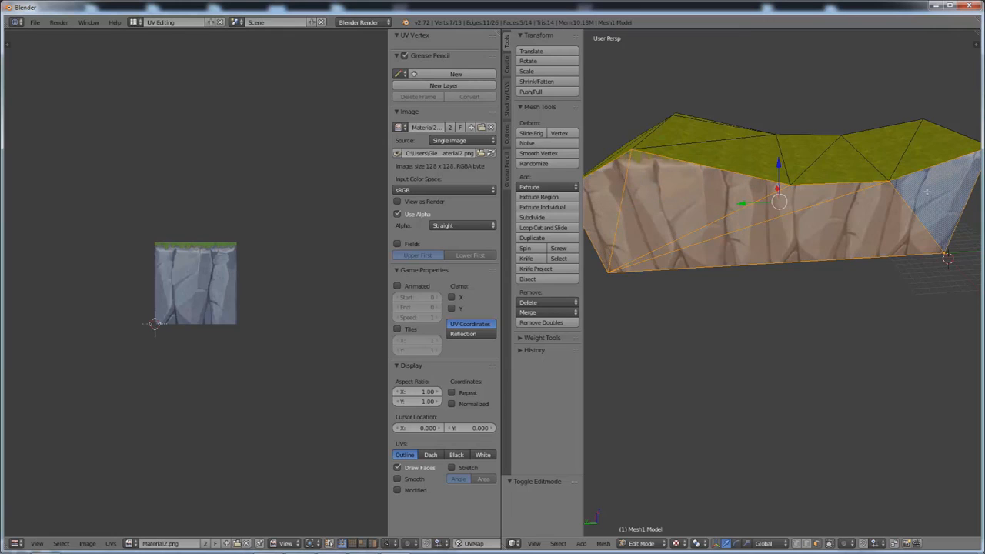
# Select one rock face and extend the selection to all faces with the same image using Select Similar.
pyautogui.rightClick(655, 204)
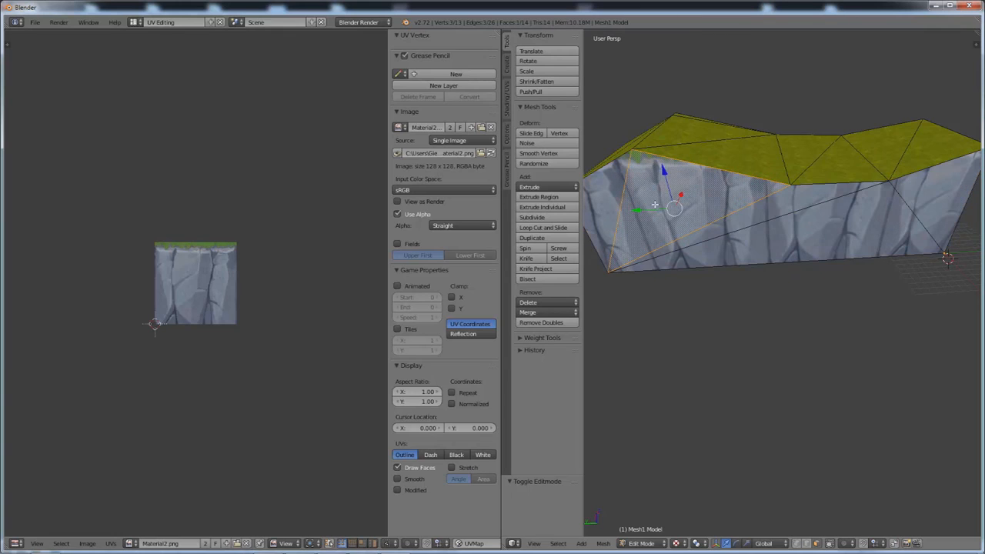
pyautogui.hotkey('shift', 'g')
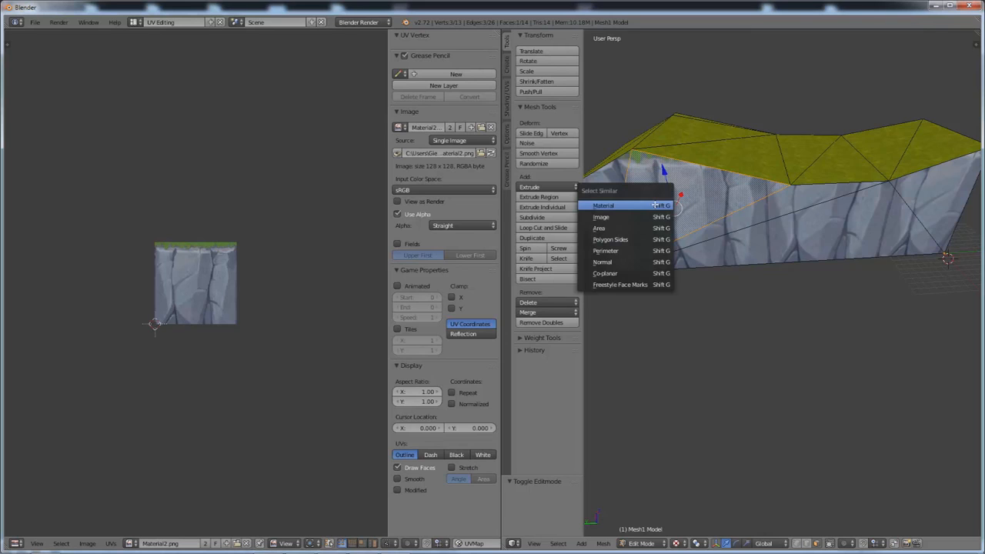
pyautogui.click(645, 214)
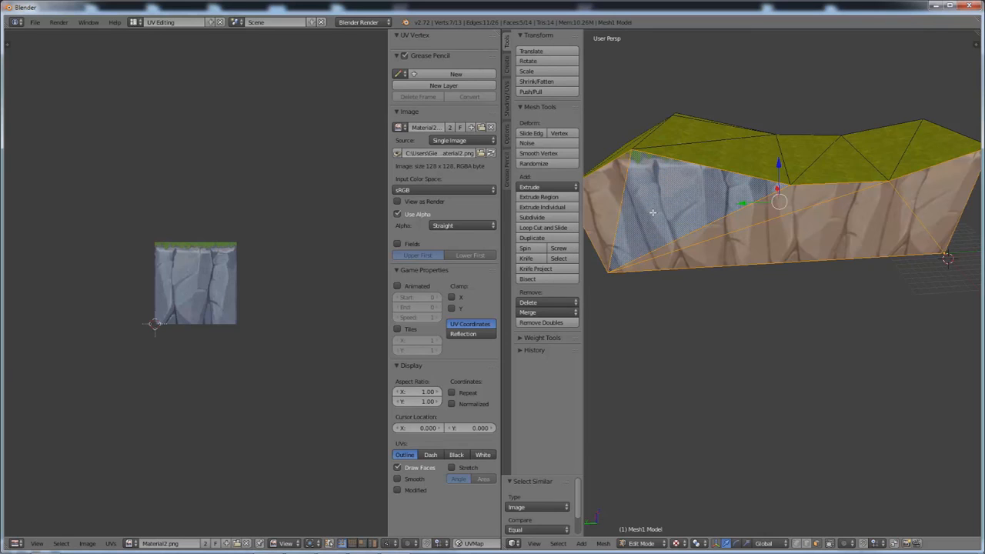
# Turn on Repeat for the rock image so it tiles behind the cliff's UV layout.
pyautogui.scroll(-6, 277, 284)
pyautogui.scroll(3, 74, 297)
pyautogui.moveTo(80, 294); pyautogui.dragTo(242, 306, button='middle')
pyautogui.scroll(3, 281, 281)
pyautogui.moveTo(741, 236); pyautogui.dragTo(701, 238, button='middle')
pyautogui.moveTo(325, 230); pyautogui.dragTo(349, 221, button='middle')
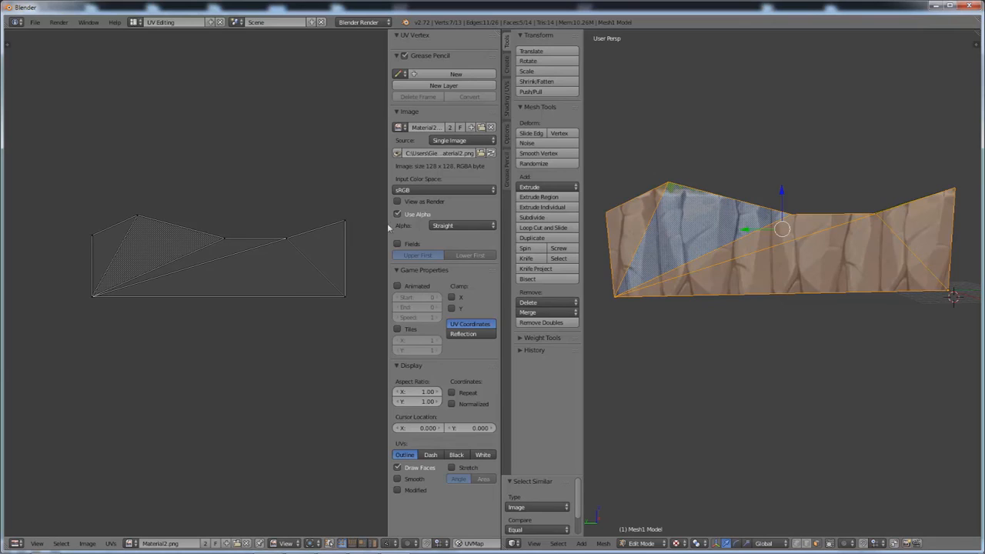
pyautogui.click(452, 393)
pyautogui.click(469, 393)
pyautogui.click(469, 393)
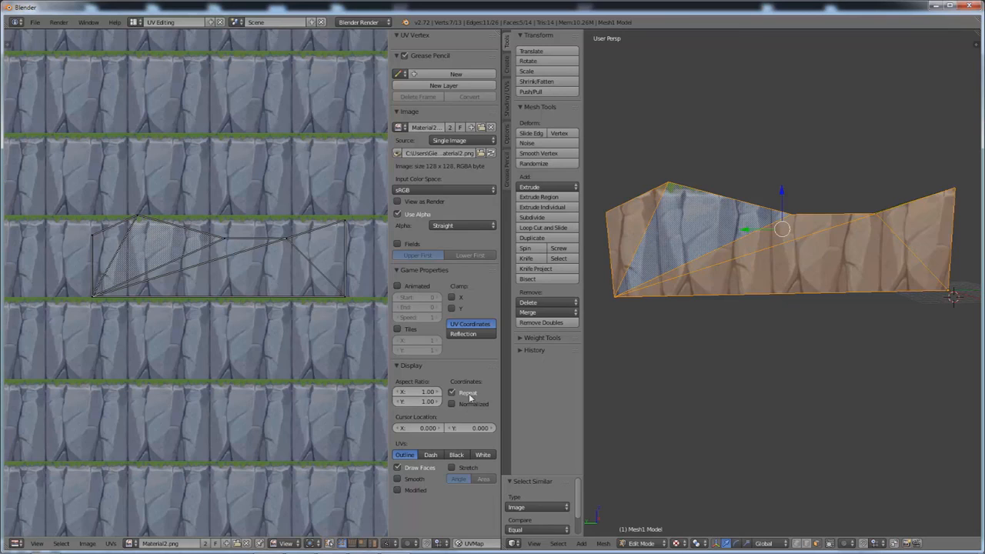
# Move the cliff's upper UV vertices up to the texture's grass edge and return to Object Mode.
pyautogui.rightClick(88, 244)
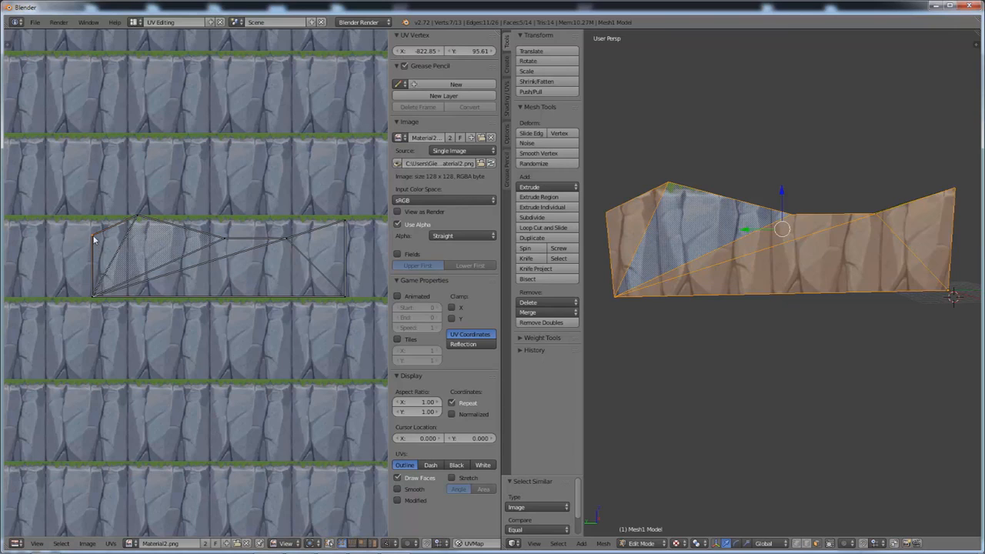
pyautogui.press('g')
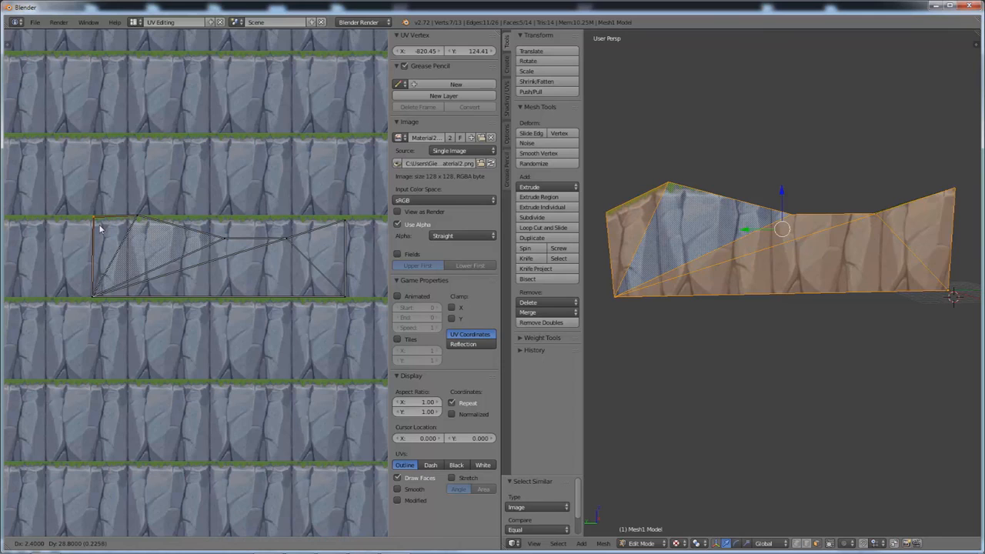
pyautogui.click(98, 223)
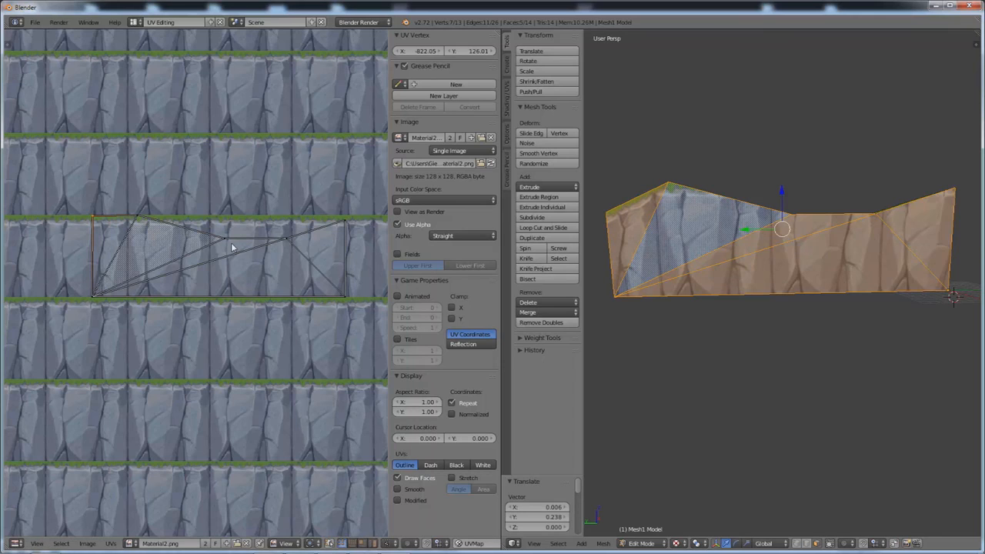
pyautogui.press('g')
pyautogui.click(229, 224)
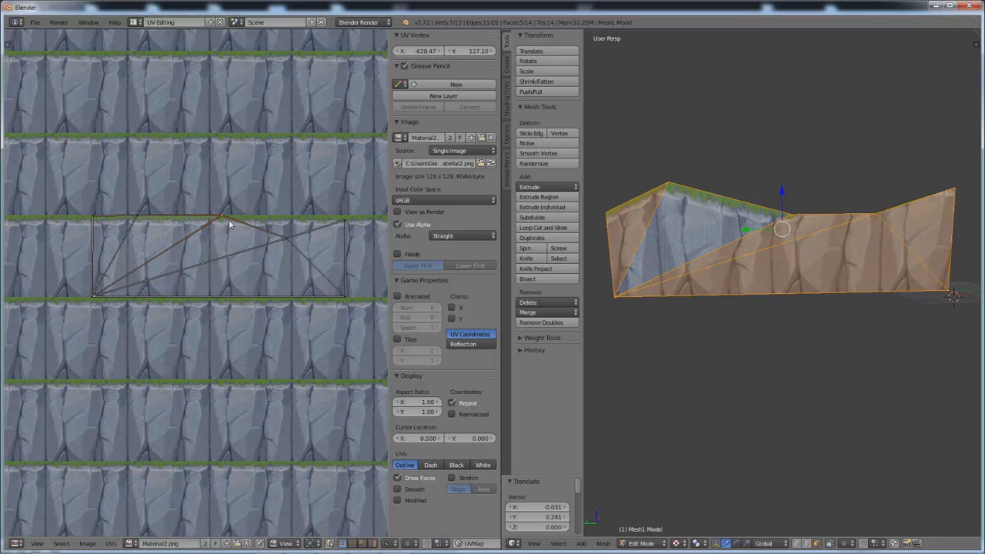
pyautogui.rightClick(286, 240)
pyautogui.press('g')
pyautogui.click(289, 218)
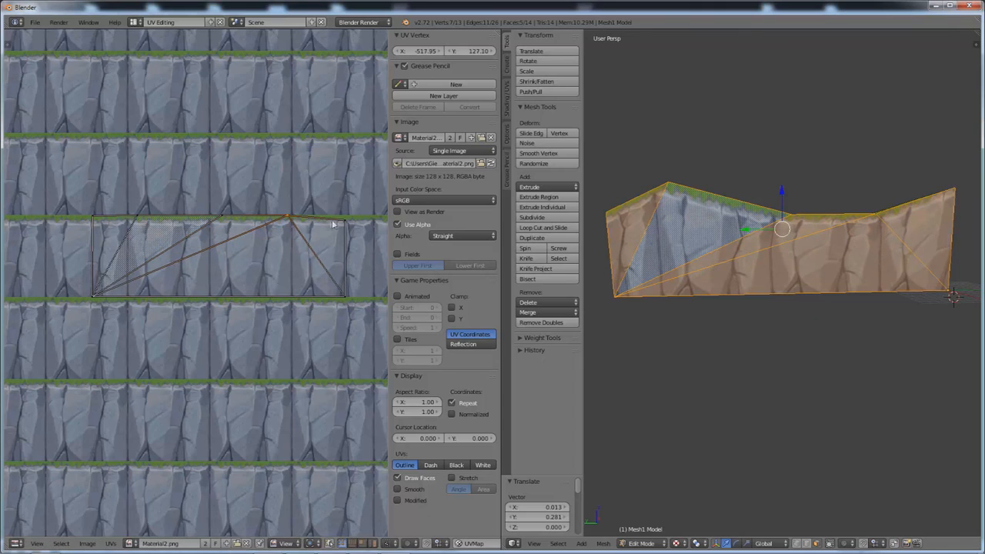
pyautogui.press('Tab')
# Export the corrected terrain as a Wavefront OBJ into the Object+mtl+texture folder.
pyautogui.moveTo(868, 242); pyautogui.dragTo(778, 251, button='middle')
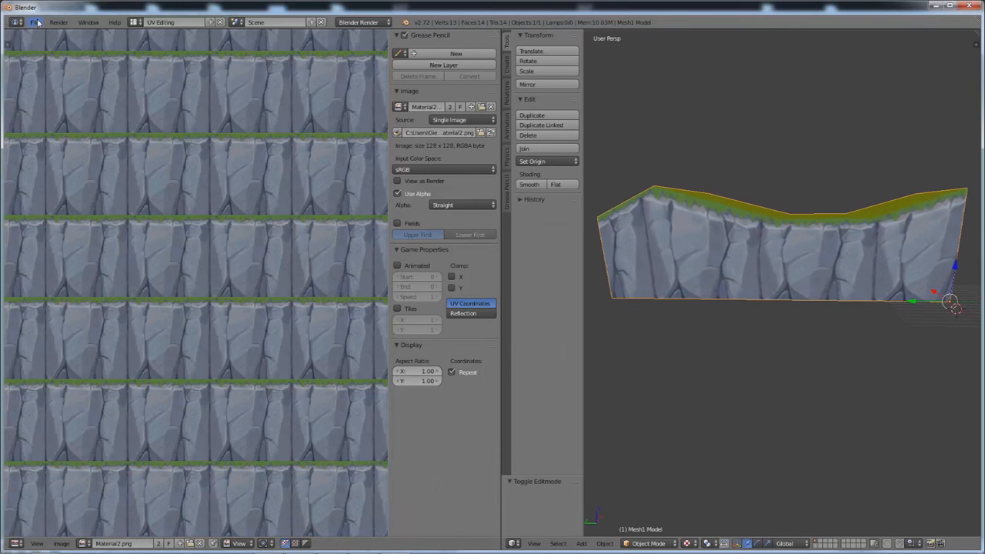
pyautogui.click(35, 21)
pyautogui.moveTo(68, 208)
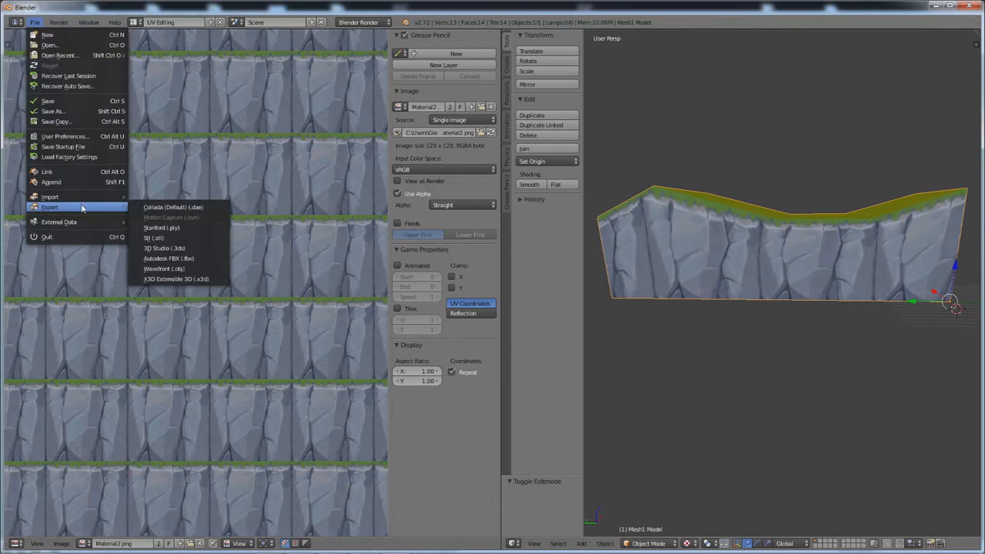
pyautogui.click(177, 269)
pyautogui.click(50, 210)
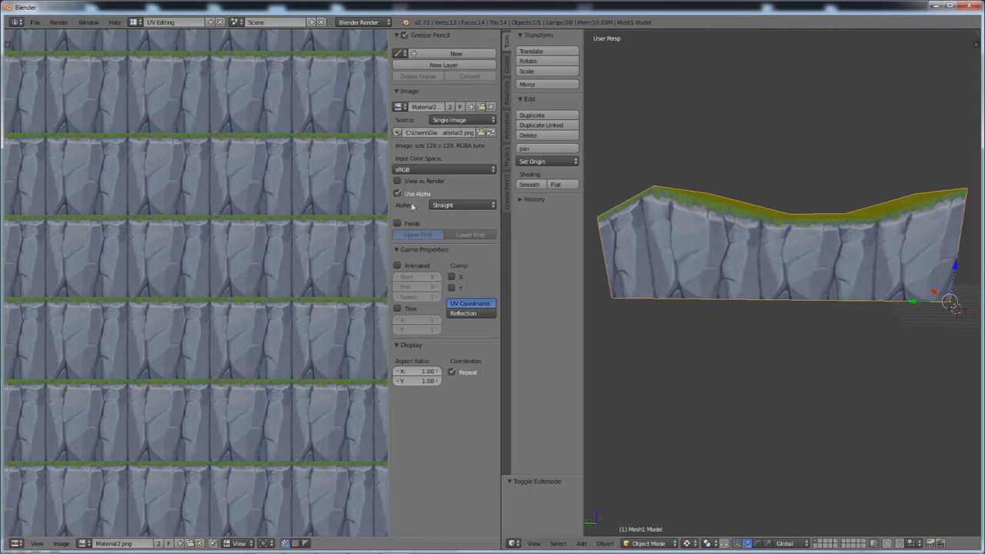
# Switch to SketchUp and choose alpha.obj from the Object+mtl+texture folder for import.
pyautogui.click(289, 543)
pyautogui.click(9, 17)
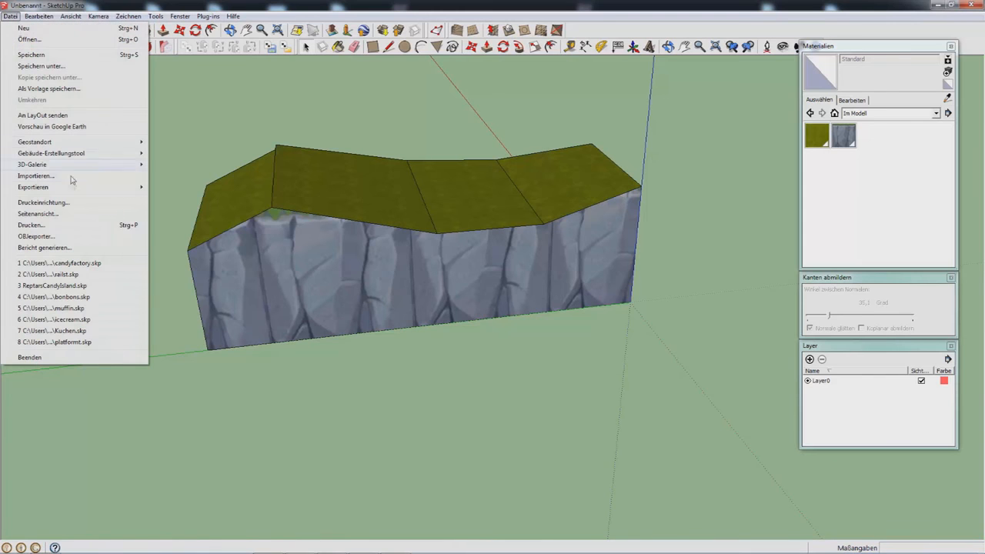
pyautogui.click(73, 182)
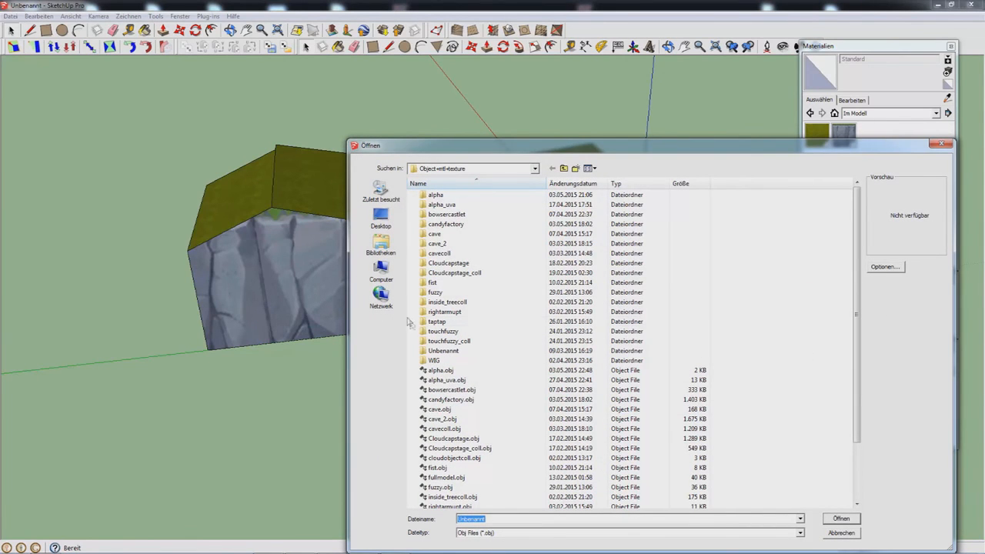
pyautogui.doubleClick(441, 370)
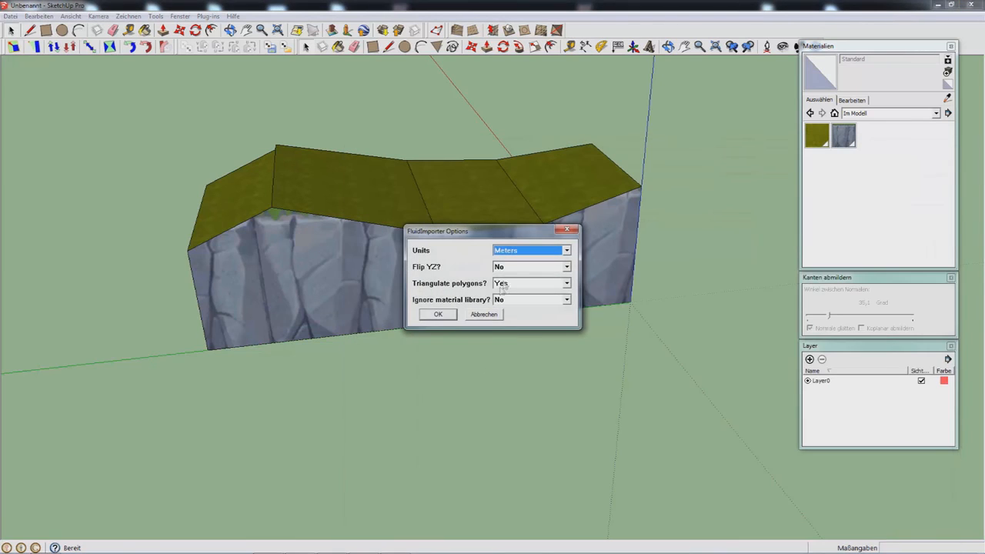
# Import the OBJ with FluidImporter using Meters as units and Flip YZ set to Yes.
pyautogui.click(514, 267)
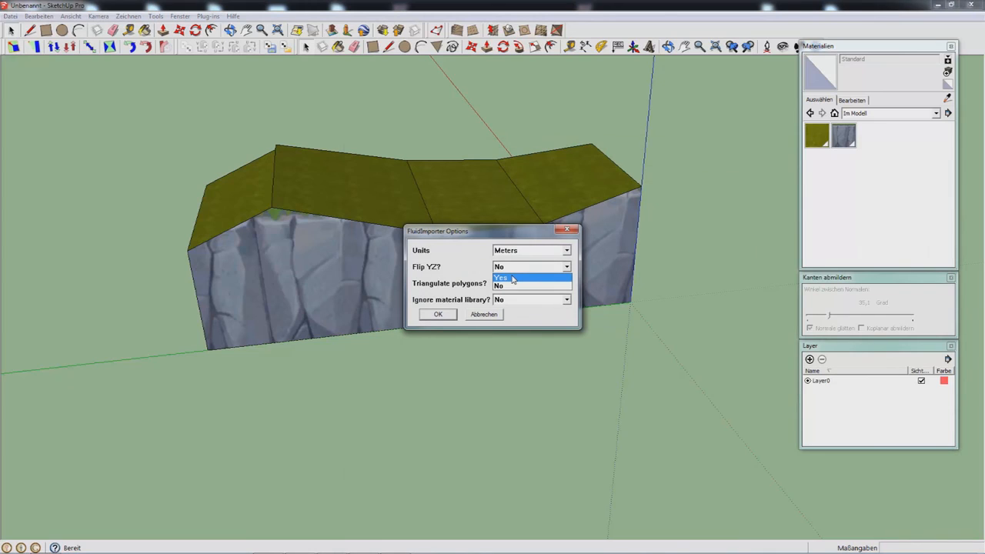
pyautogui.click(520, 251)
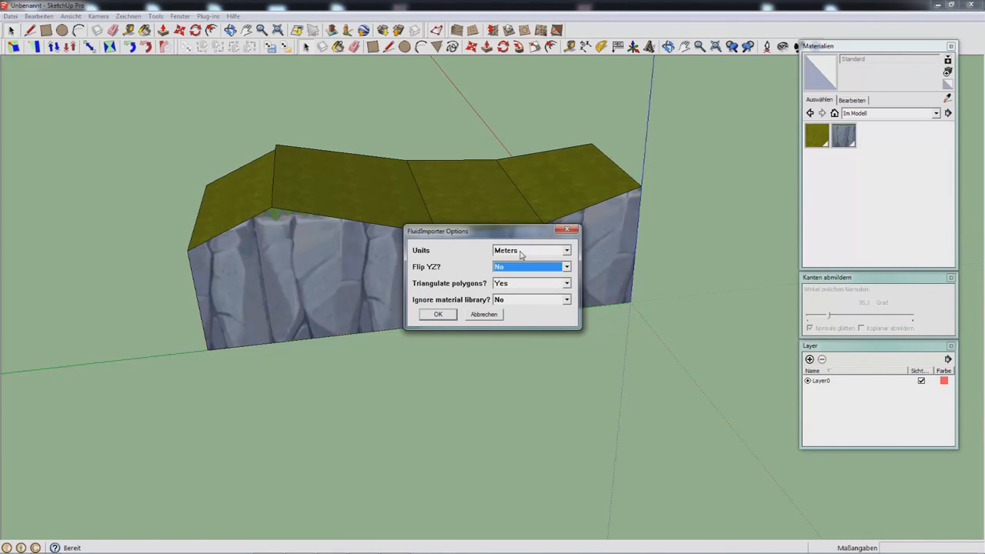
pyautogui.click(521, 251)
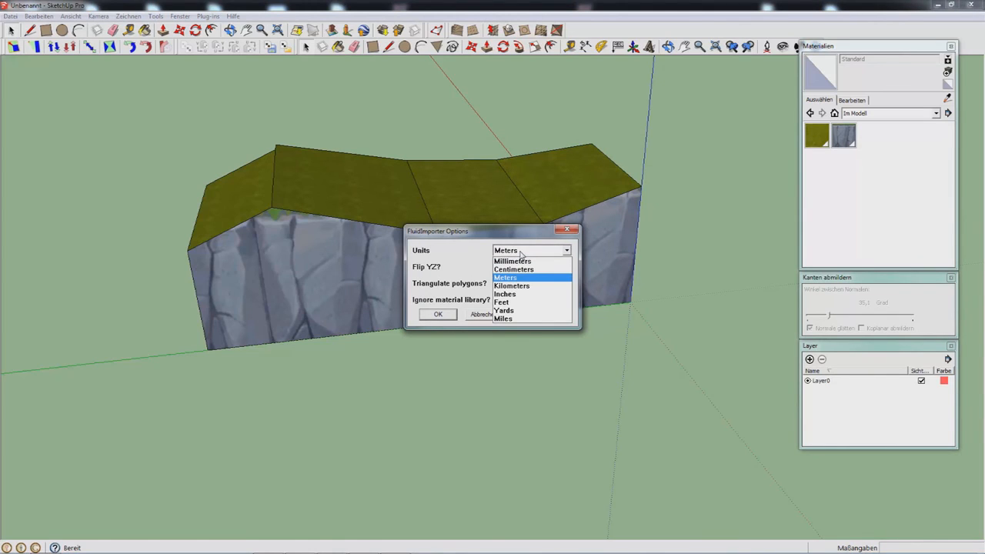
pyautogui.click(468, 254)
pyautogui.click(512, 266)
pyautogui.click(512, 275)
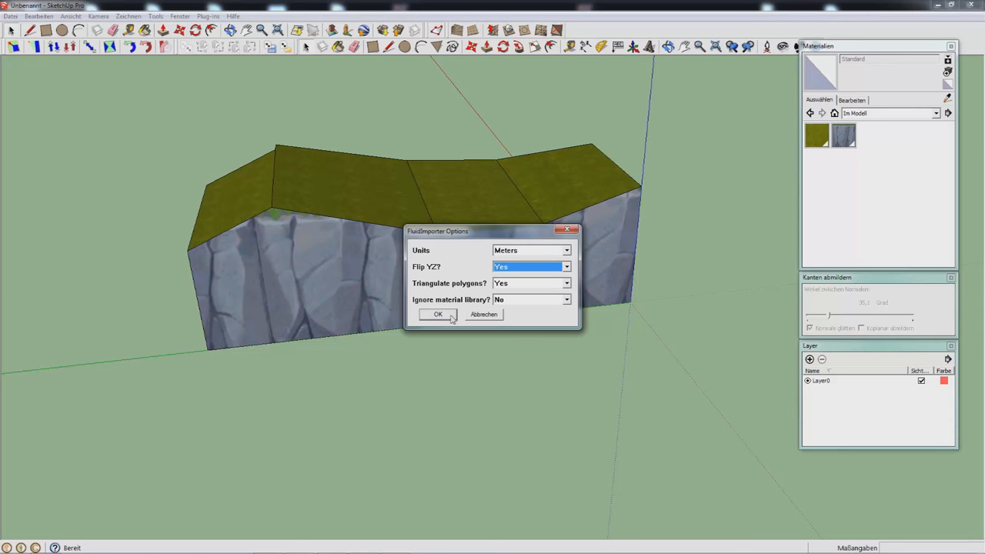
pyautogui.click(452, 316)
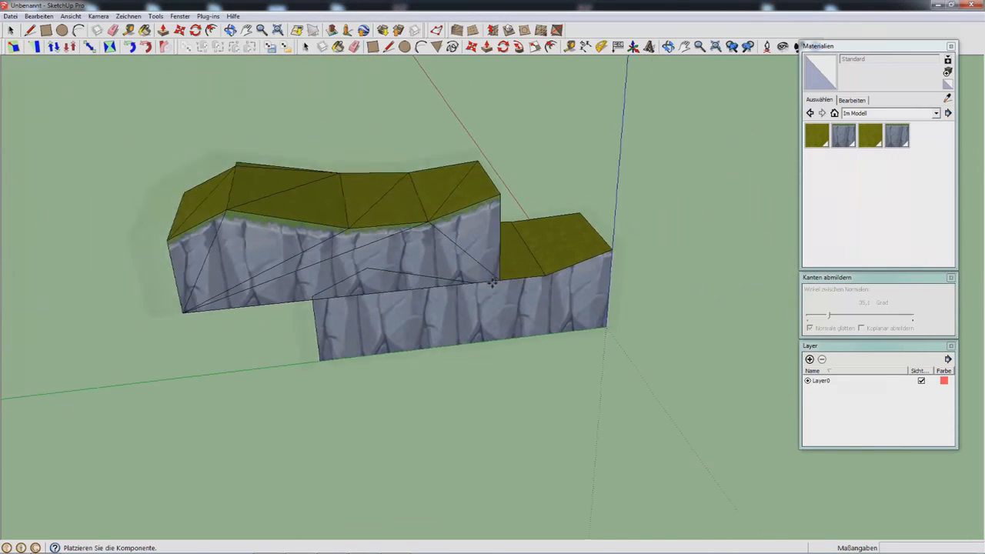
# Place the imported terrain component beside the original cliff and return to the Select tool.
pyautogui.click(366, 268)
pyautogui.scroll(-1, 417, 246)
pyautogui.press('space')
# Examine the imported terrain's grass edge from several angles, entering its component briefly, and compare it with the original cliff.
pyautogui.click(373, 359)
pyautogui.moveTo(374, 358); pyautogui.dragTo(362, 319, button='middle')
pyautogui.click(173, 198)
pyautogui.moveTo(174, 205); pyautogui.dragTo(201, 363, button='middle')
pyautogui.doubleClick(225, 241)
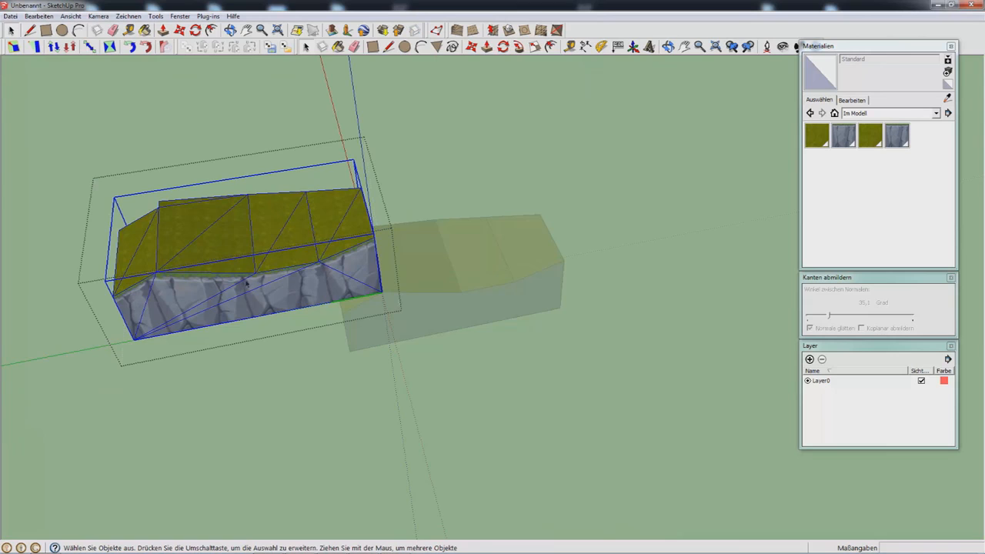
pyautogui.moveTo(246, 285); pyautogui.dragTo(521, 182, button='middle')
pyautogui.click(446, 191)
pyautogui.moveTo(446, 192); pyautogui.dragTo(500, 244, button='middle')
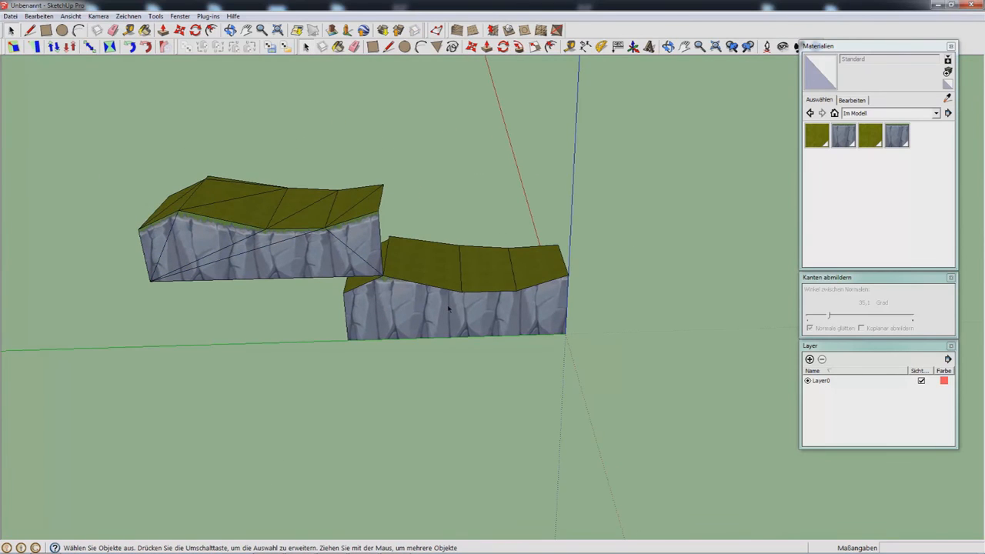
pyautogui.moveTo(449, 307); pyautogui.dragTo(453, 208, button='middle')
# Search the computer for "sketch" and open the SketchUp program's file location.
pyautogui.press('super')
pyautogui.write('sketch')
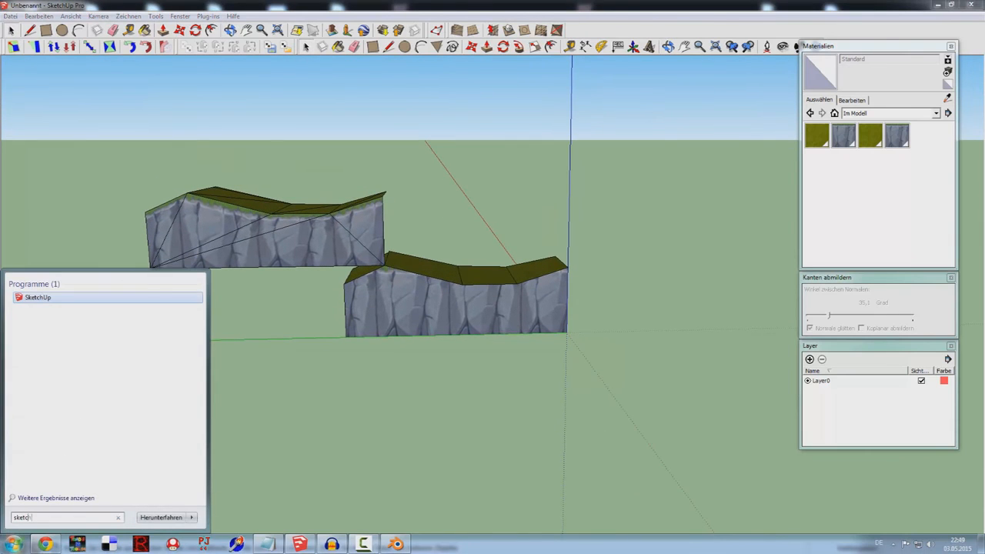
pyautogui.rightClick(24, 297)
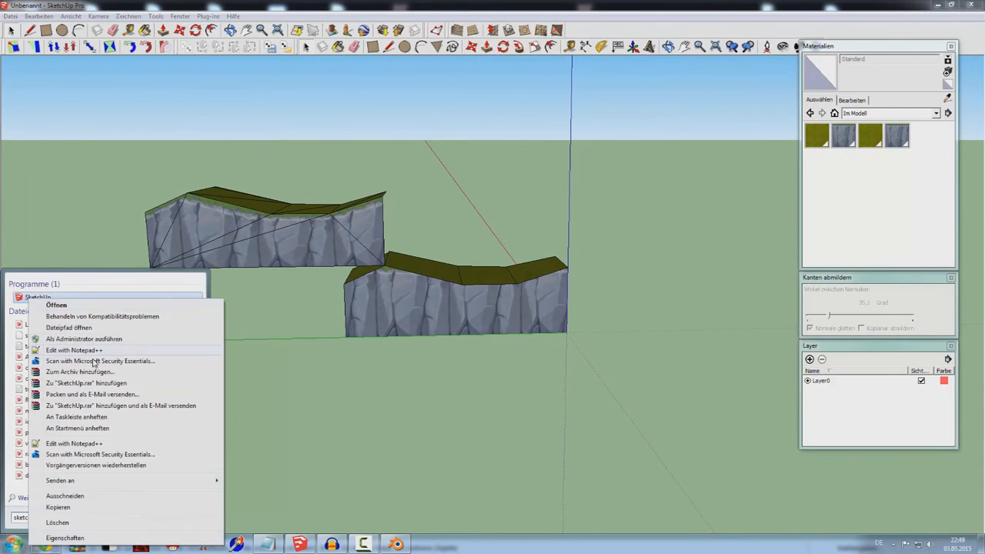
pyautogui.click(93, 331)
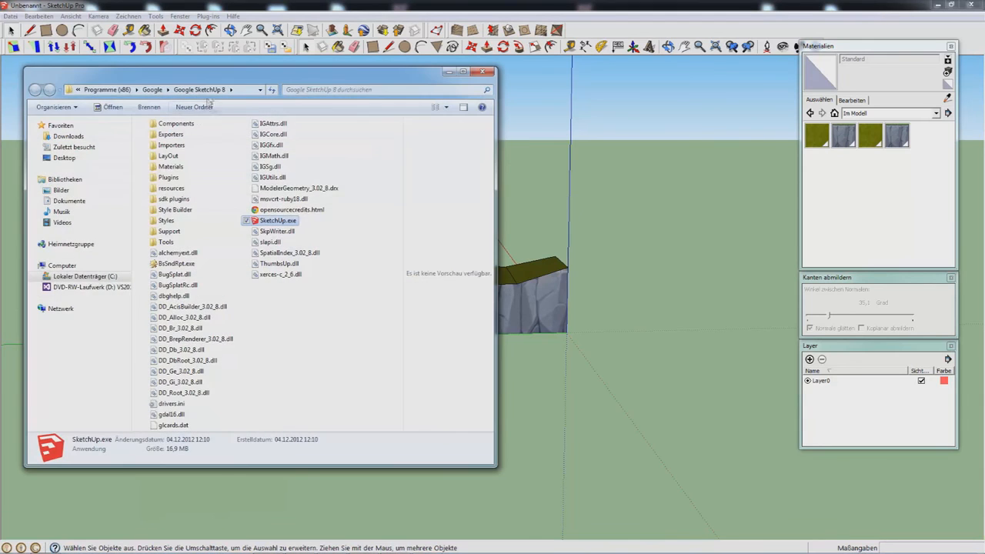
# Browse the Google SketchUp 8 installation to its Importers folder and select FluidImporter.dll.
pyautogui.moveTo(326, 79); pyautogui.dragTo(602, 79)
pyautogui.doubleClick(456, 134)
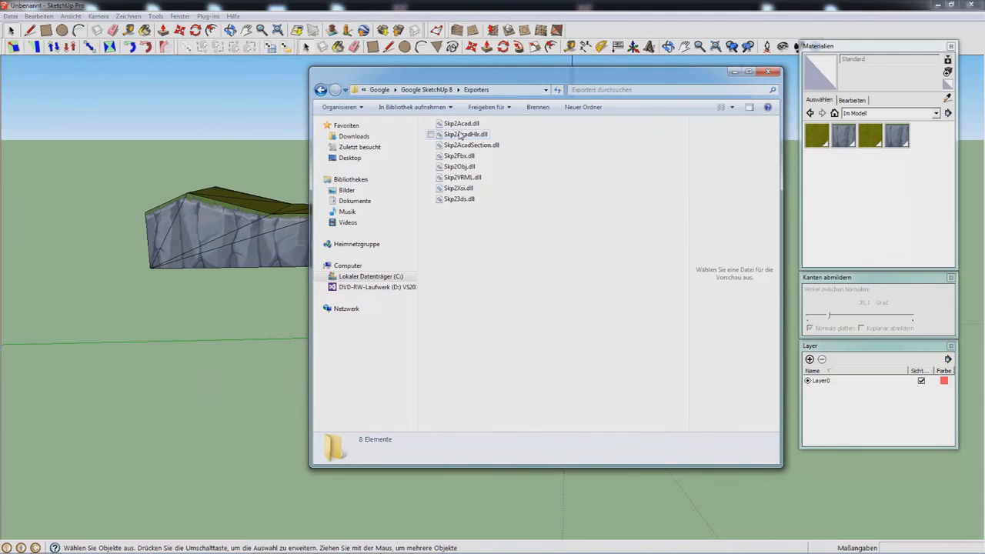
pyautogui.click(321, 89)
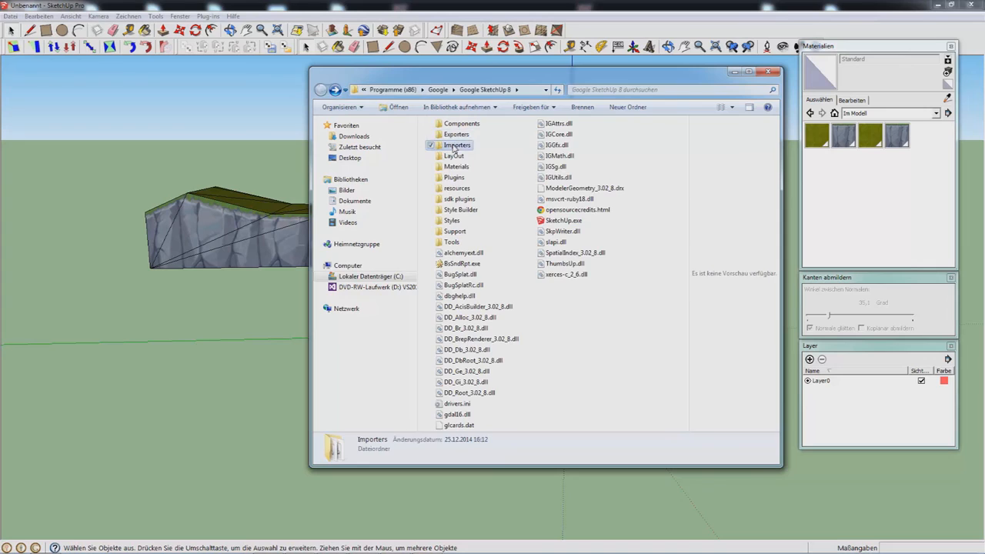
pyautogui.doubleClick(454, 143)
pyautogui.click(465, 146)
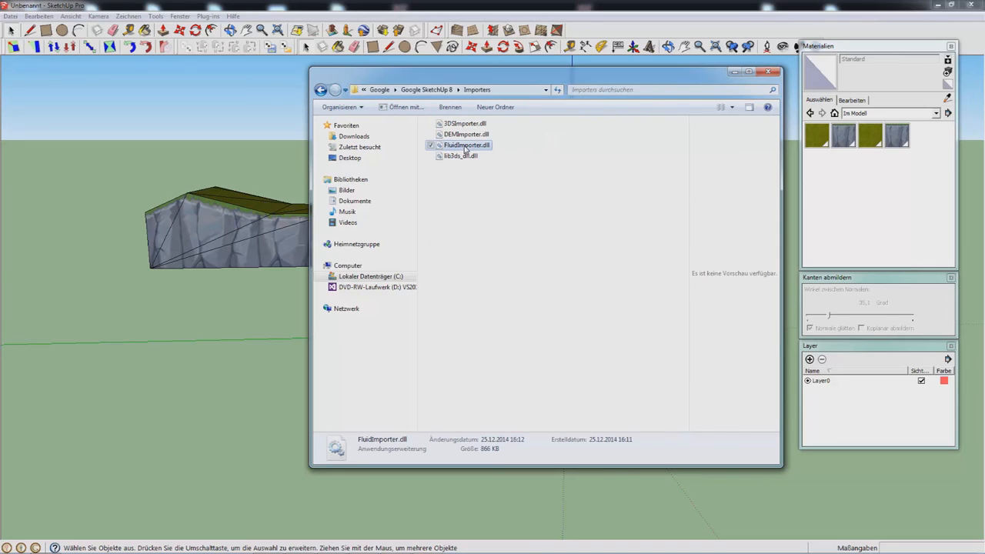